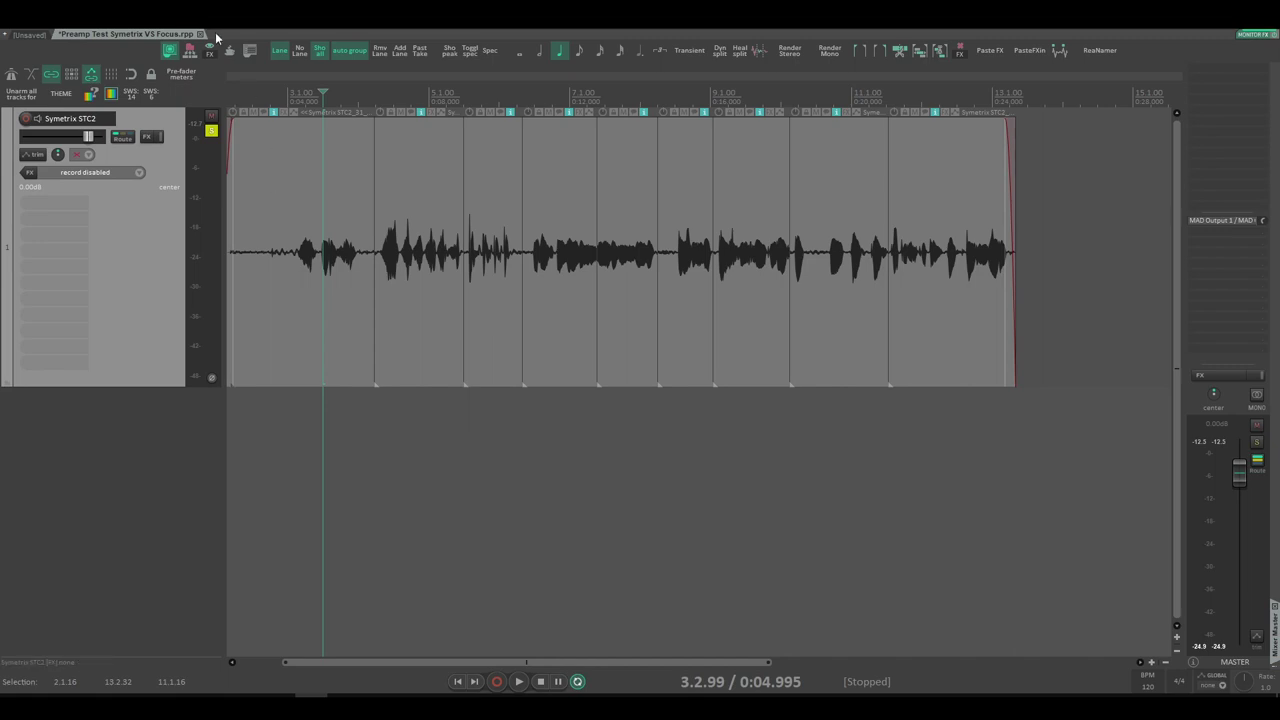
Step: Set the project's peaks display mode to spectral peaks
click(173, 26)
click(173, 28)
click(199, 33)
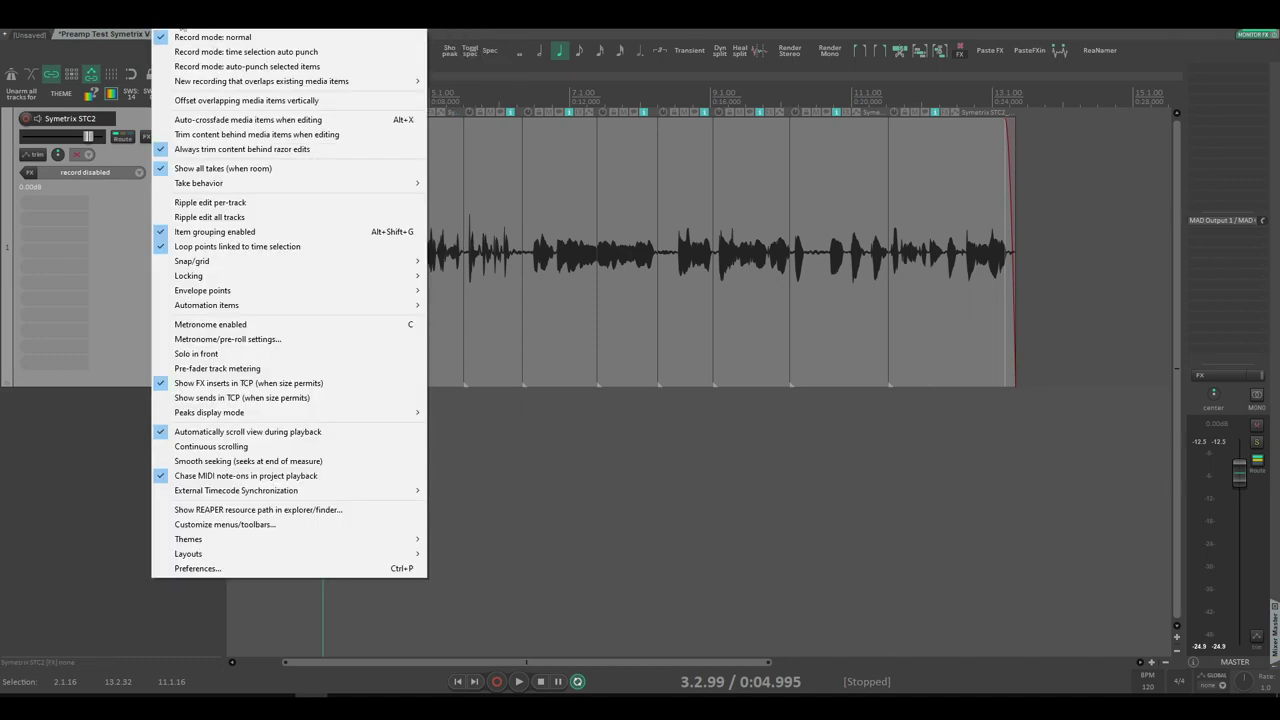
mouse_move(236, 415)
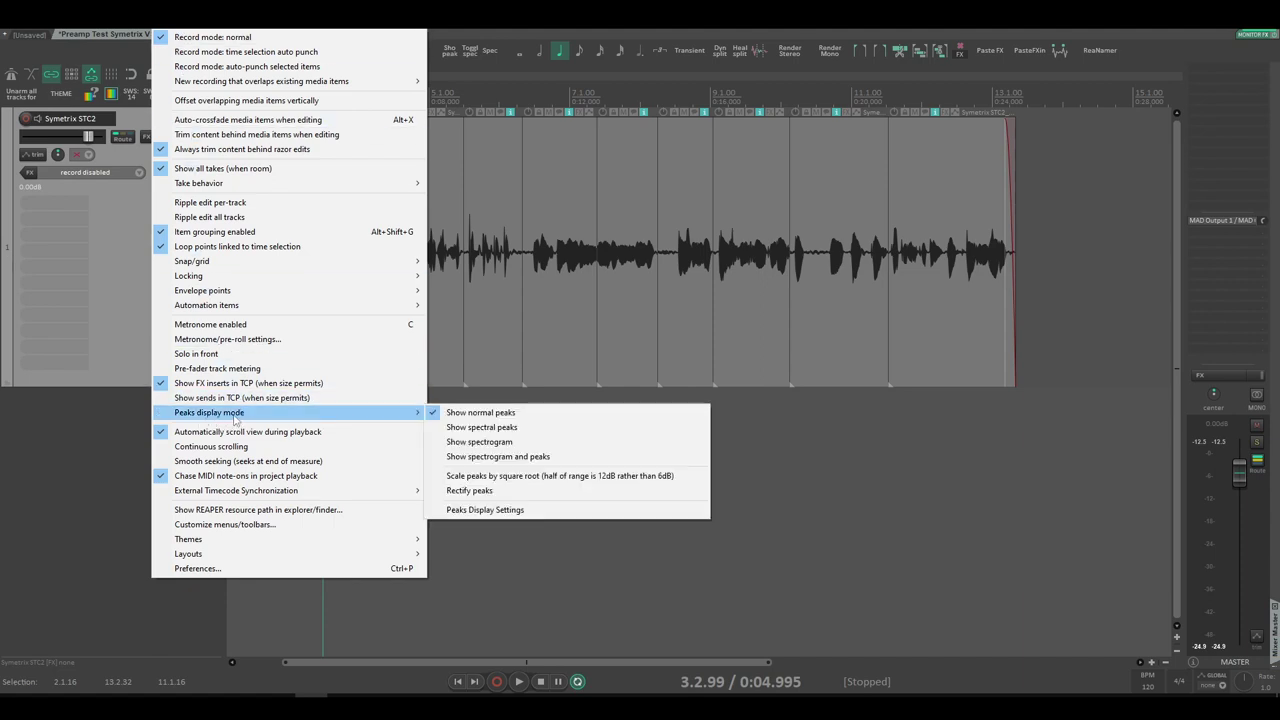
click(520, 427)
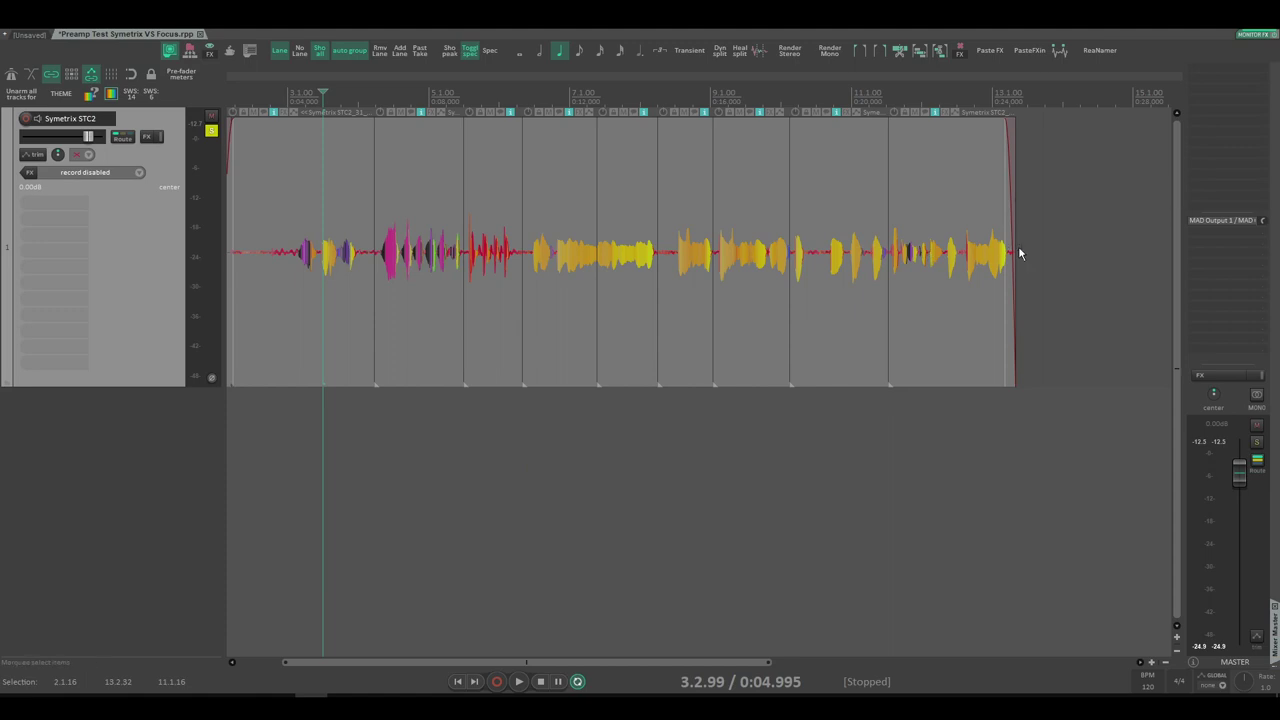
Step: Switch the peaks display mode to spectrogram for all audio items on the track
click(172, 22)
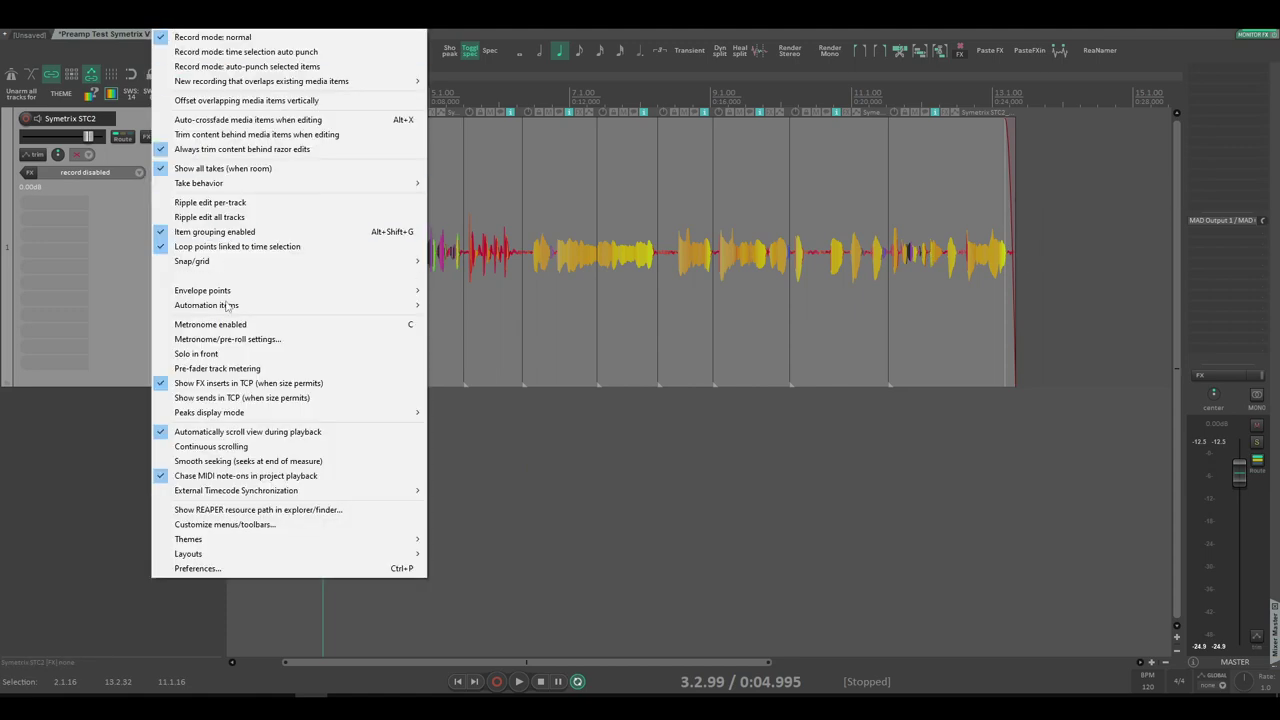
mouse_move(287, 414)
click(475, 441)
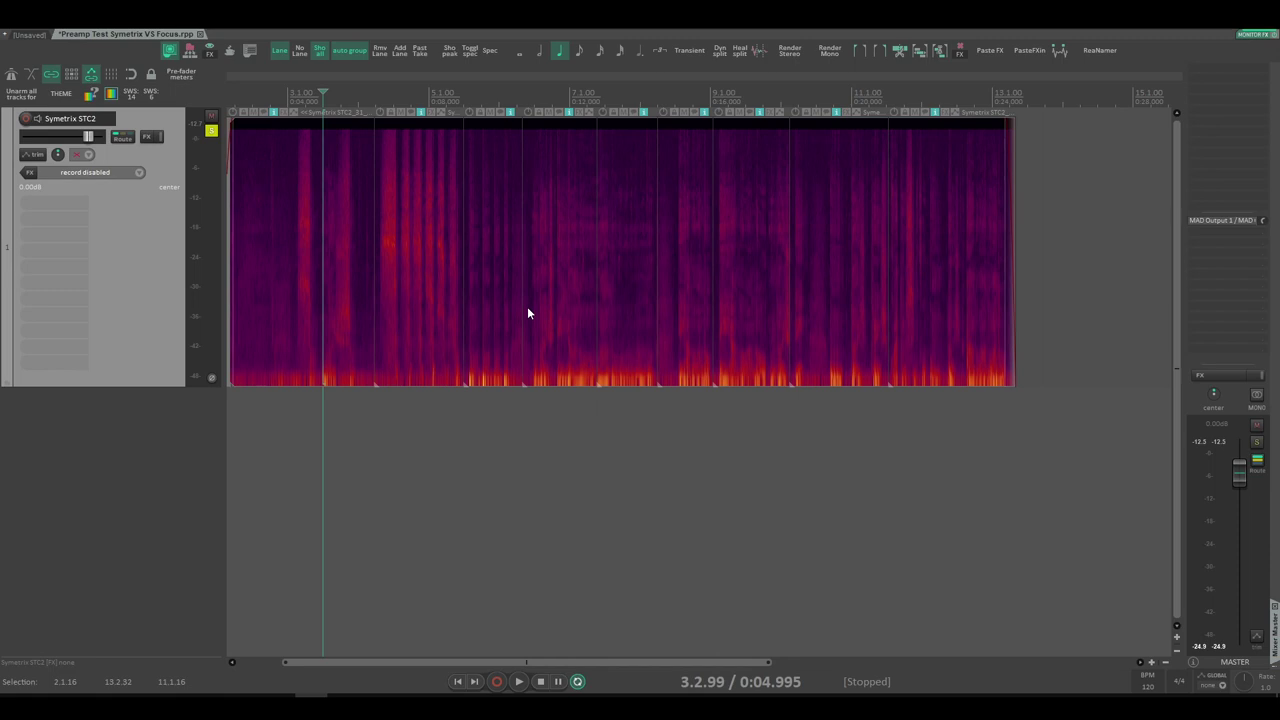
Step: Examine the spectrogram of the first two audio items on the Symetrix STC2 track up close
scroll(370, 340, up, 5)
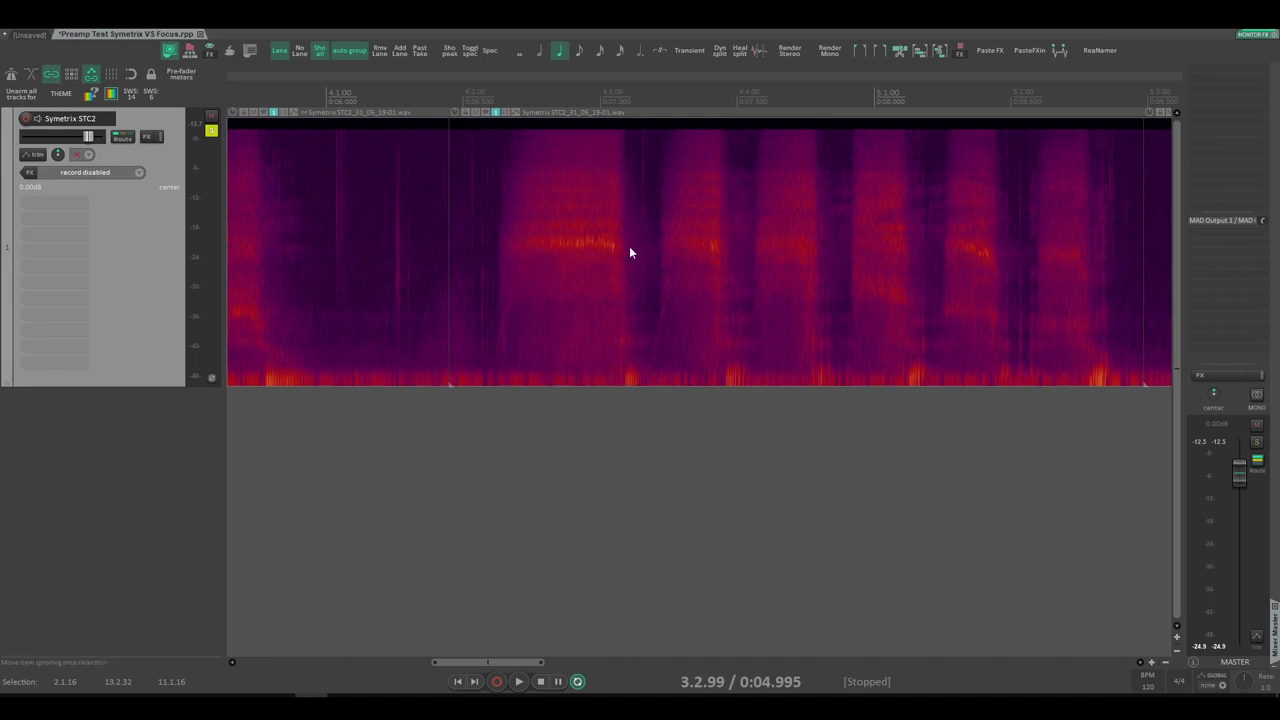
scroll(502, 314, down, 4)
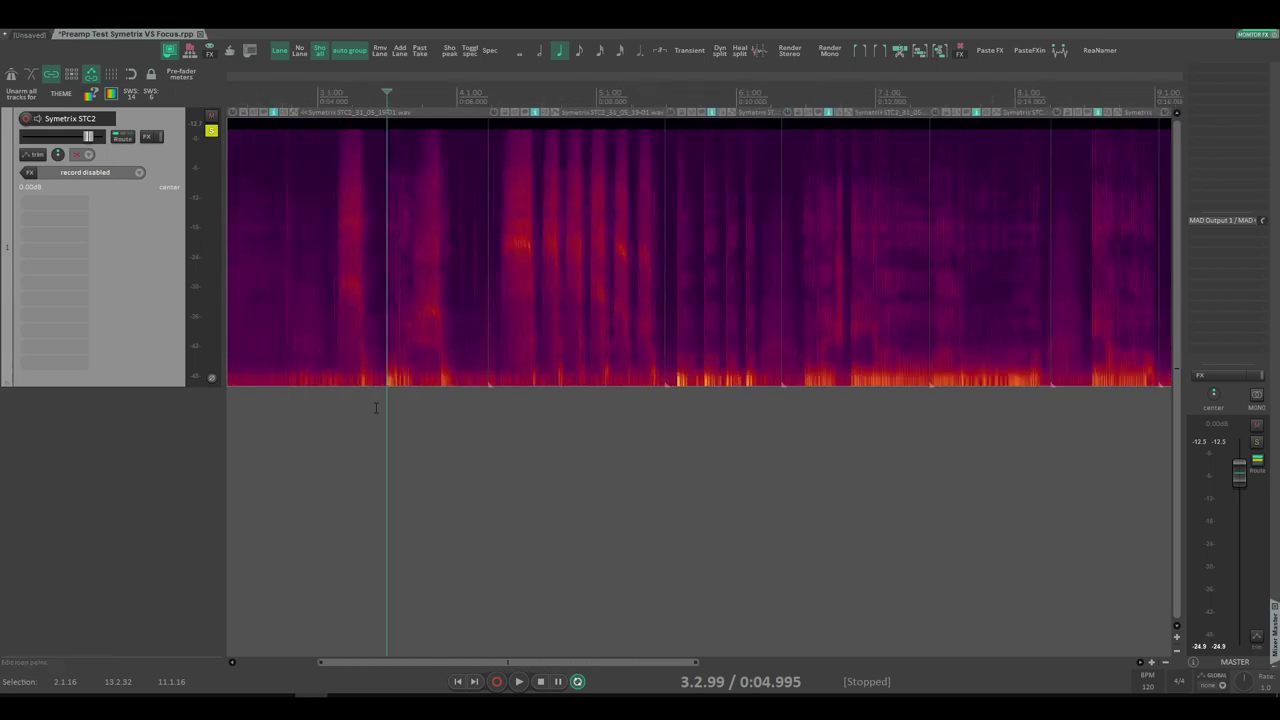
scroll(375, 408, up, 3)
drag(408, 415, 800, 415)
scroll(518, 393, down, 1)
scroll(426, 400, right, 3)
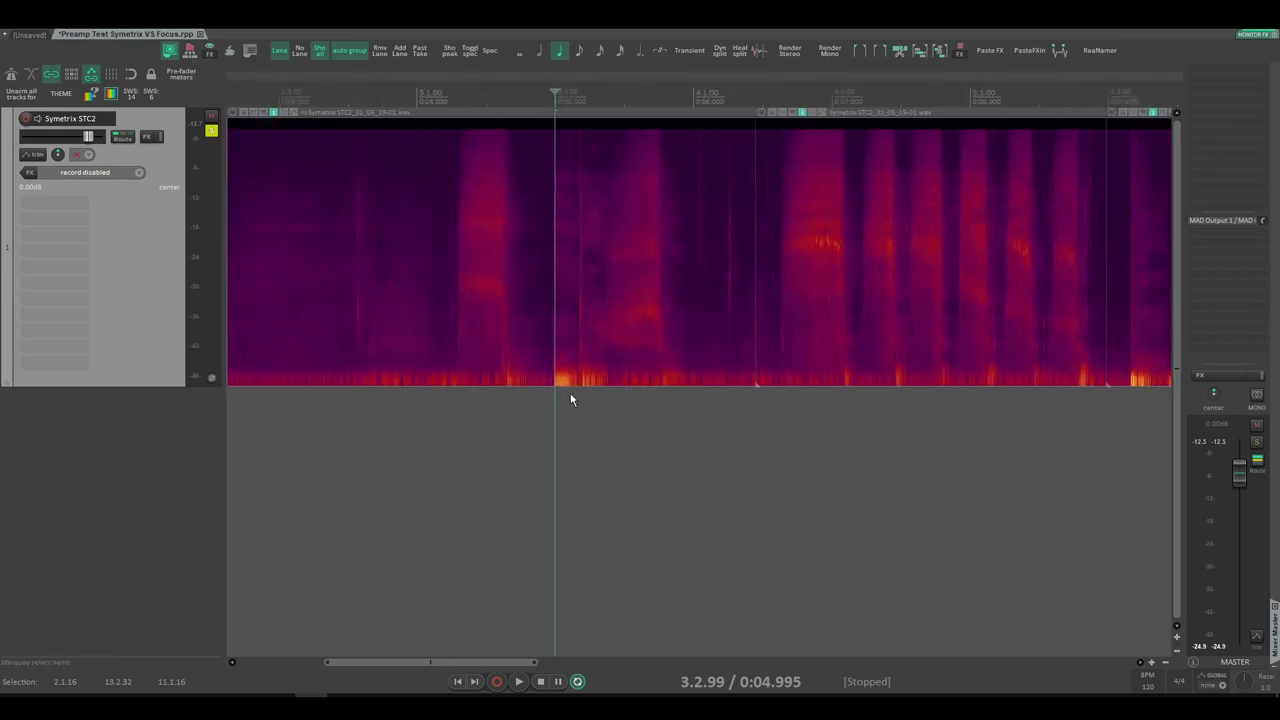
scroll(450, 345, left, 1)
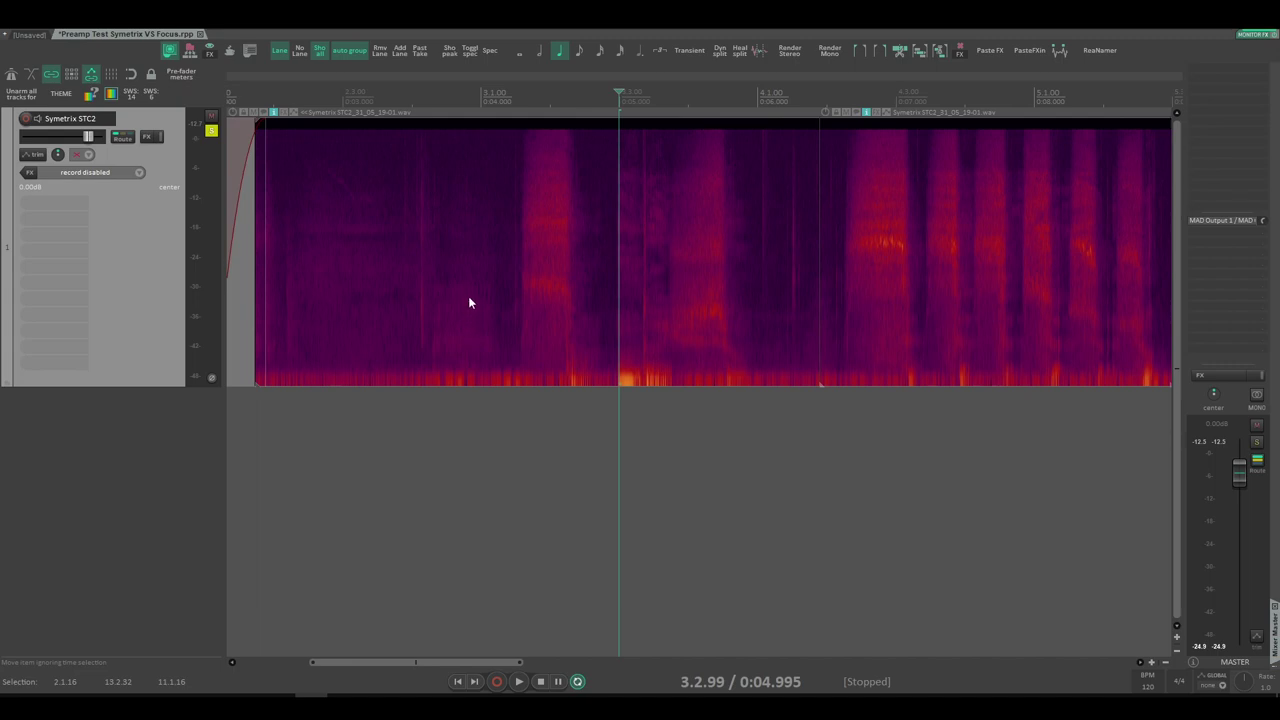
Step: Return the peaks display mode to normal peaks
click(200, 33)
mouse_move(408, 416)
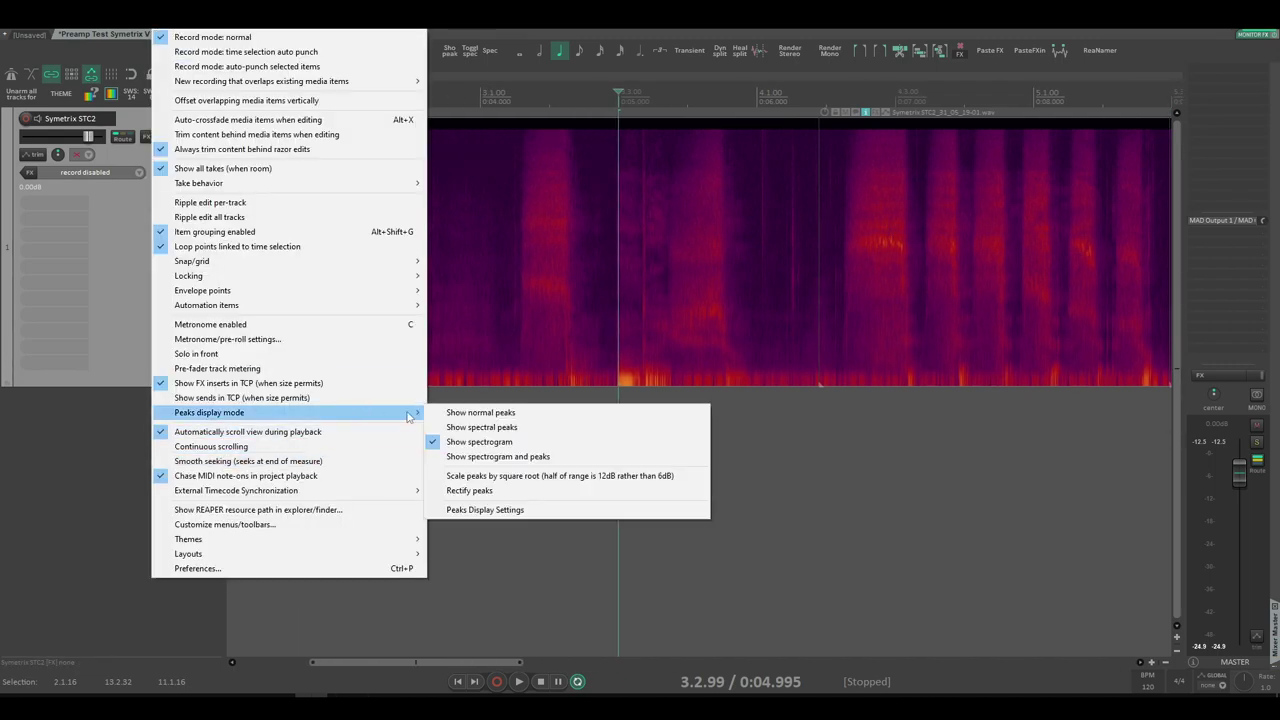
click(482, 412)
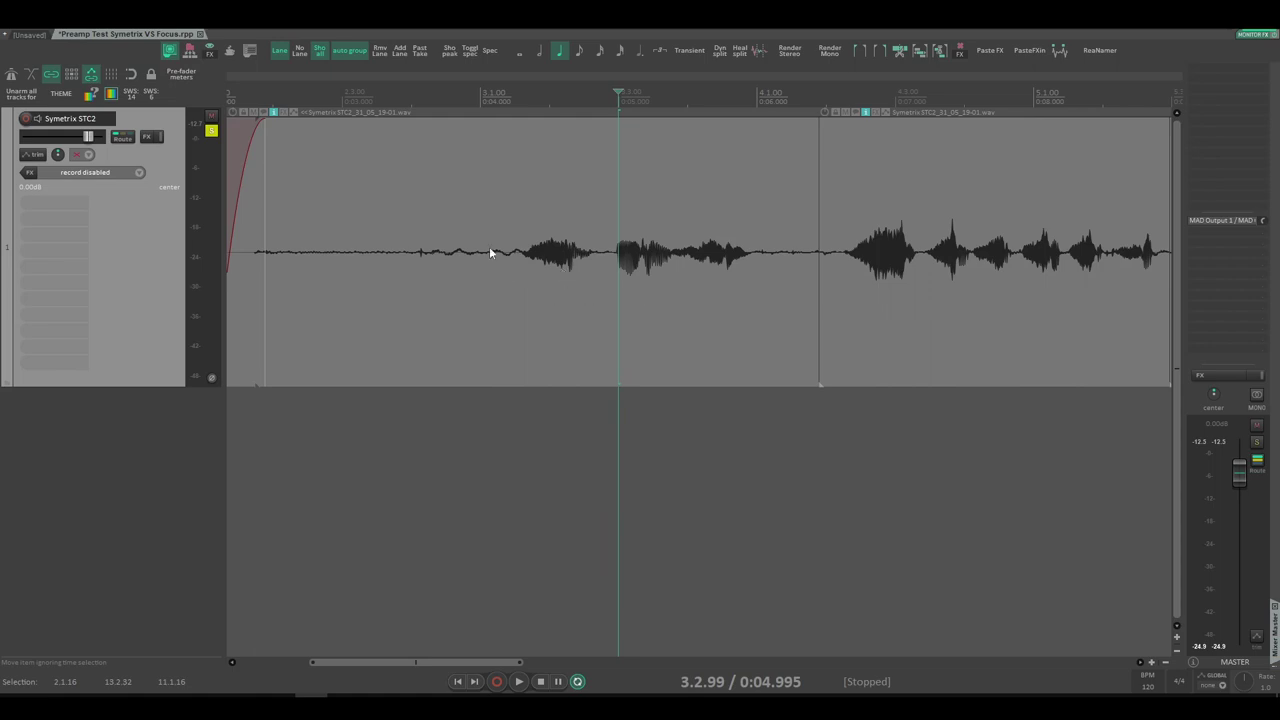
scroll(742, 228, down, 2)
scroll(522, 278, down, 2)
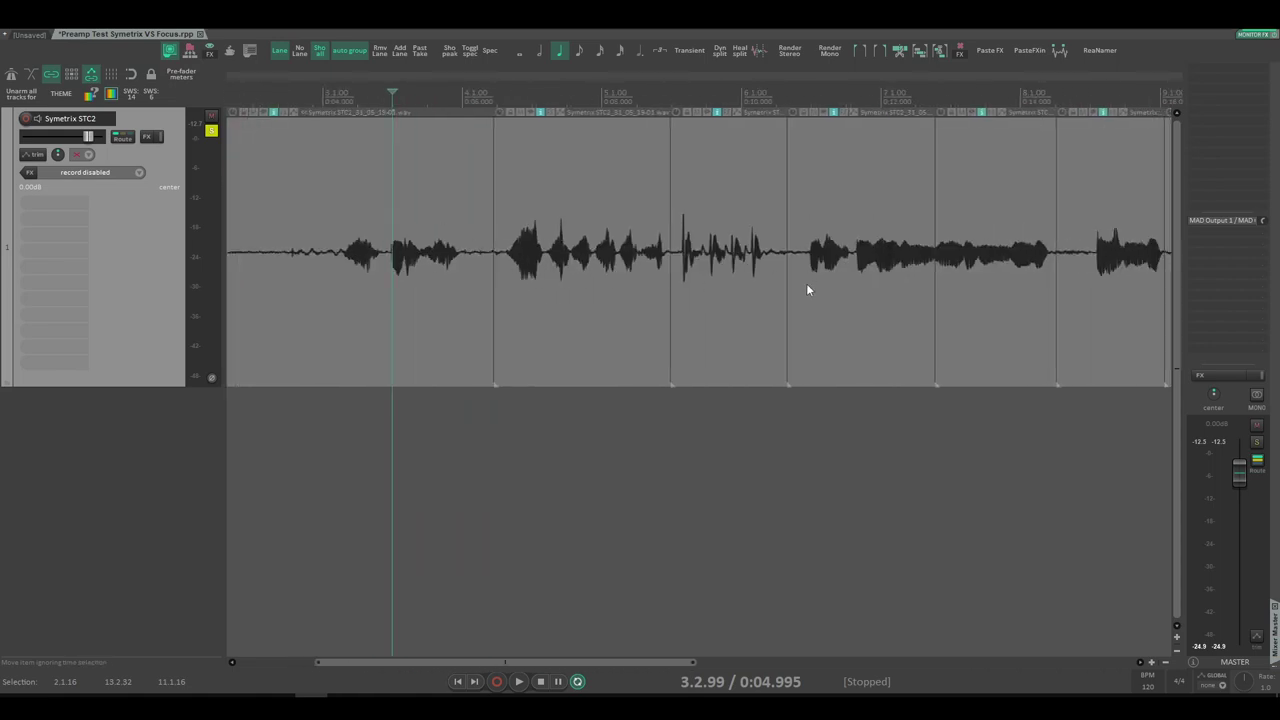
Step: Show the audio items as spectral peaks, and switch the peaks display mode to spectrogram
click(170, 22)
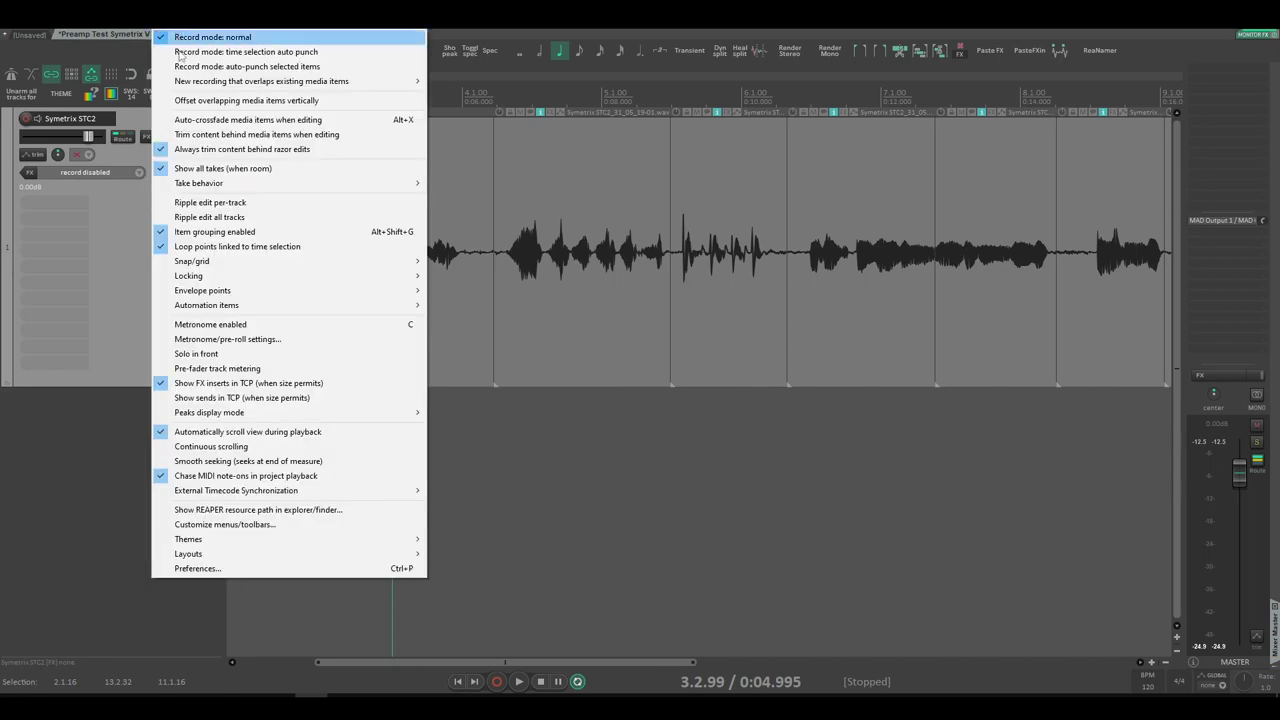
mouse_move(333, 413)
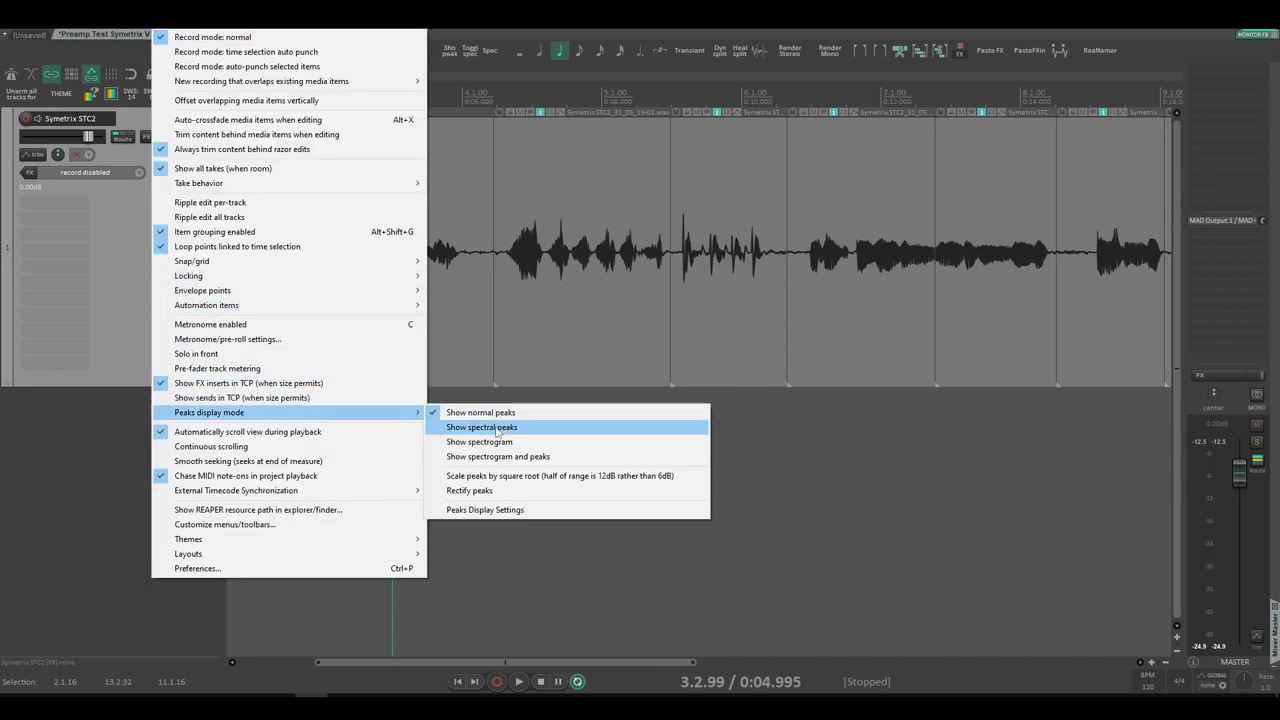
click(470, 430)
click(172, 16)
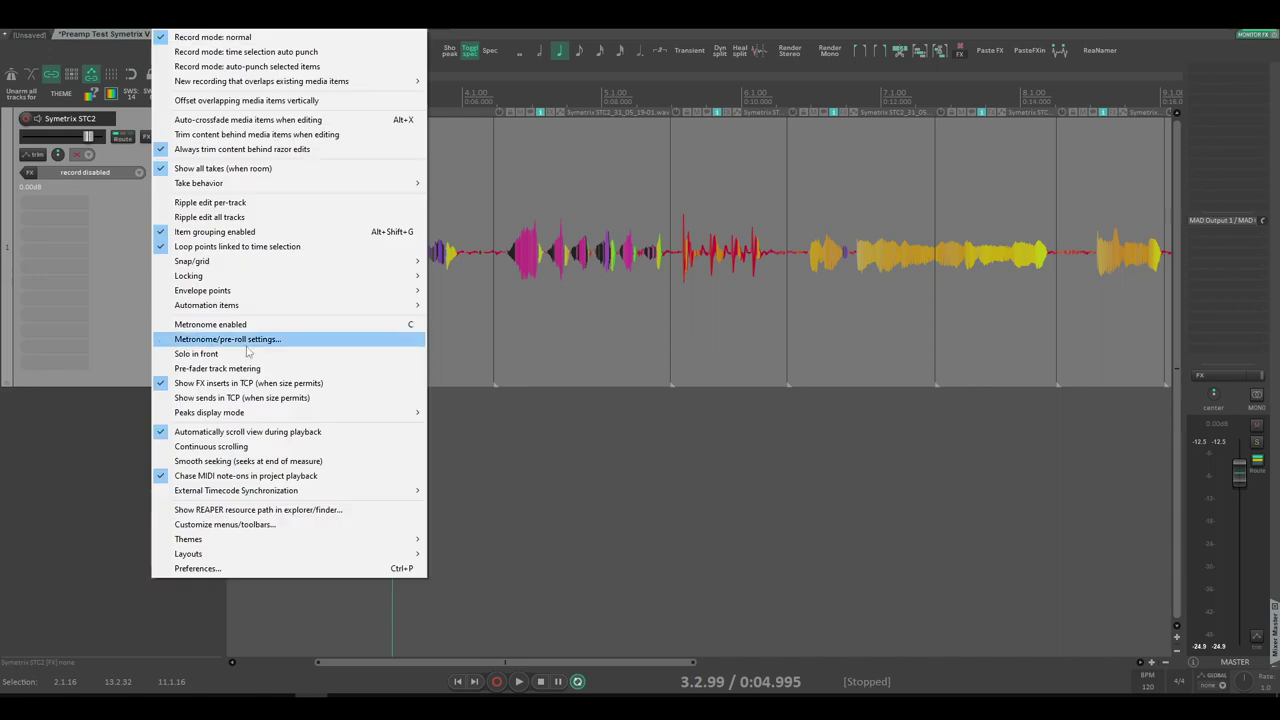
mouse_move(300, 412)
click(475, 445)
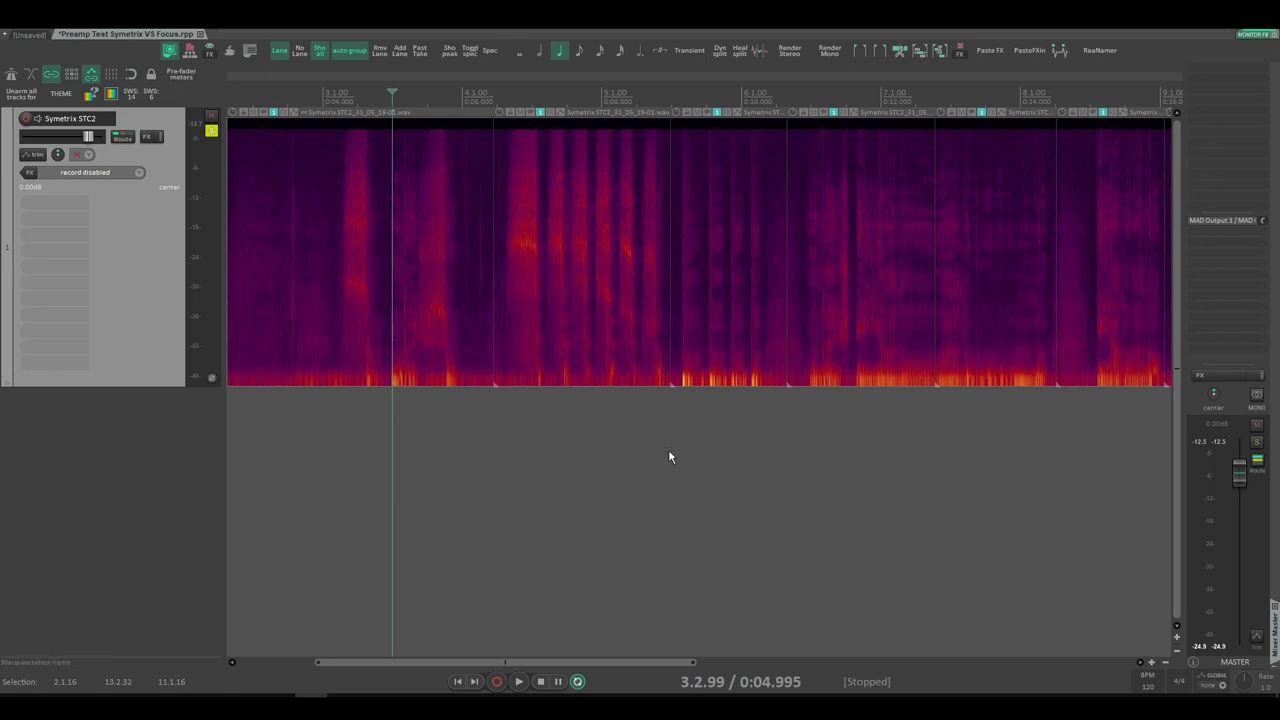
Step: Examine the frequency content of the speech bursts around measure 5 in the spectrogram
scroll(668, 449, up, 4)
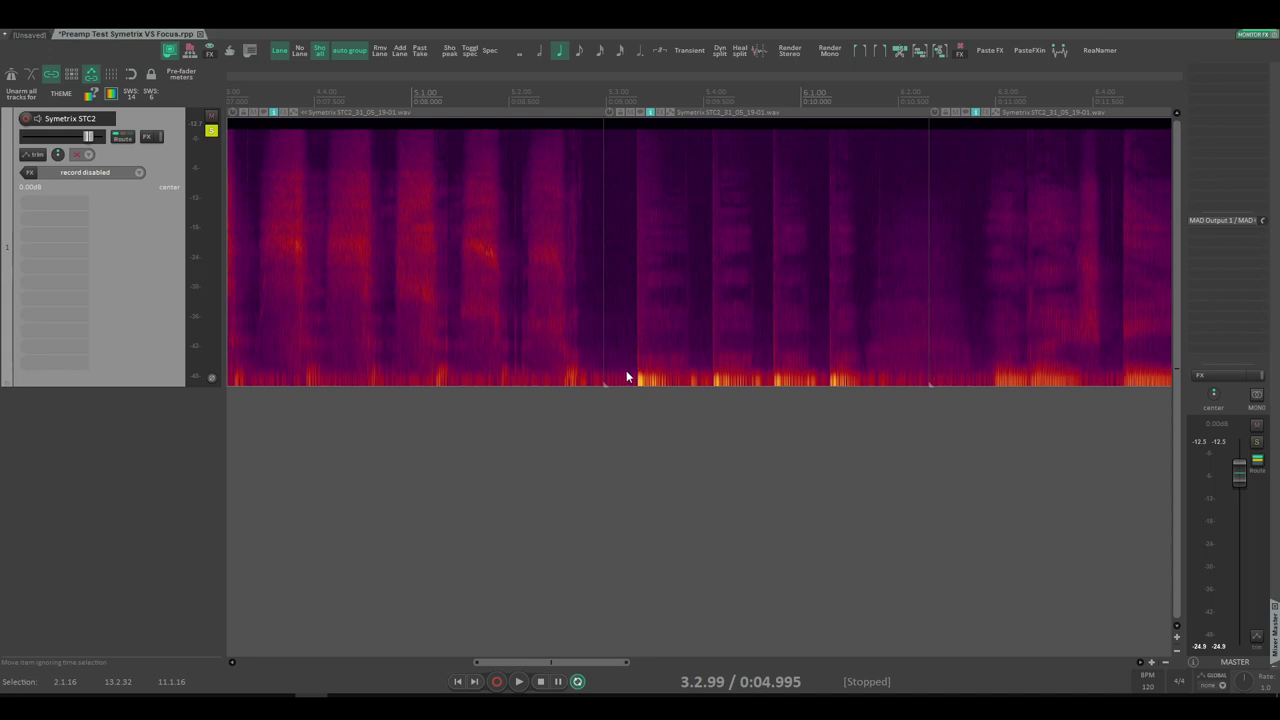
scroll(622, 220, up, 4)
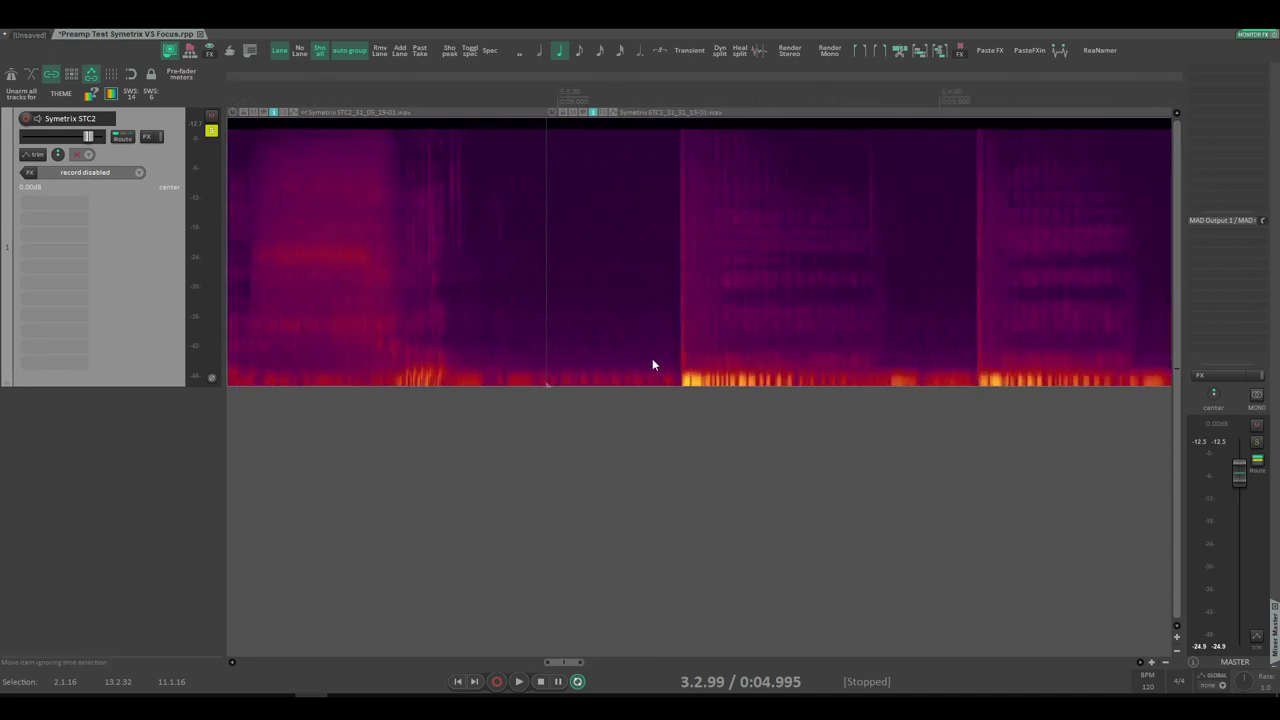
drag(362, 240, 500, 256)
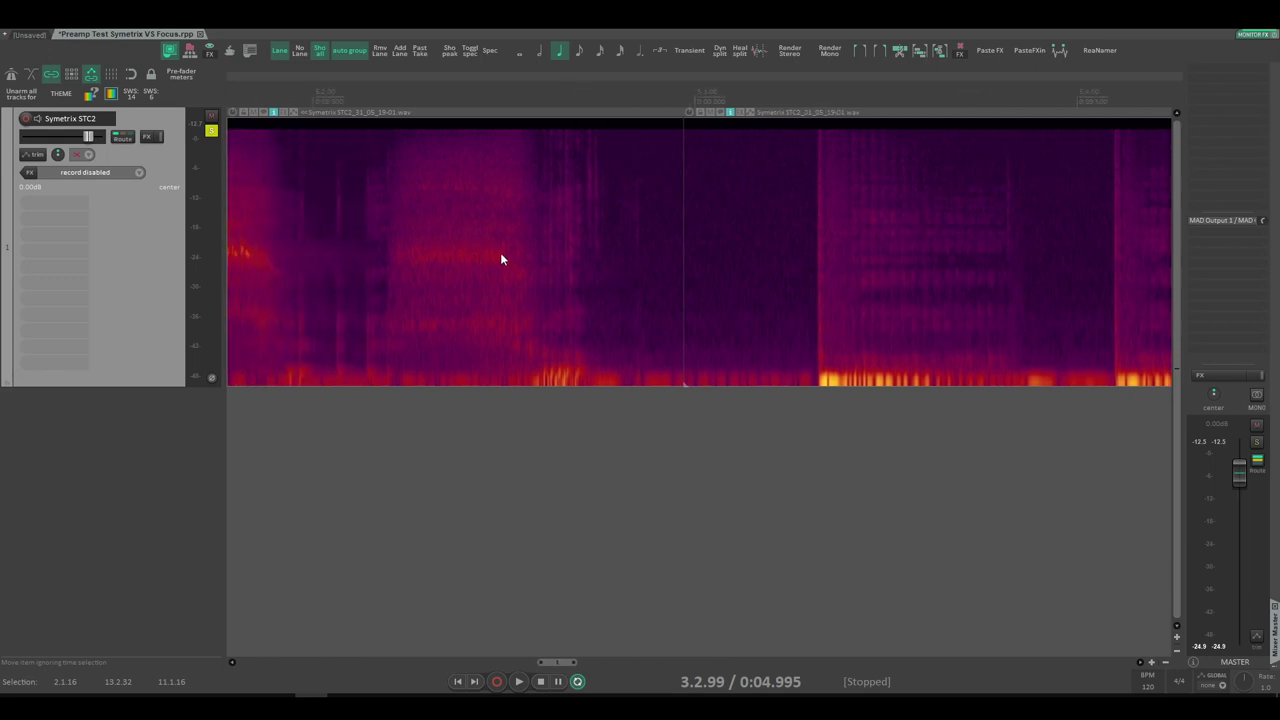
scroll(500, 258, down, 2)
drag(354, 262, 668, 250)
scroll(671, 268, up, 1)
scroll(672, 277, right, 3)
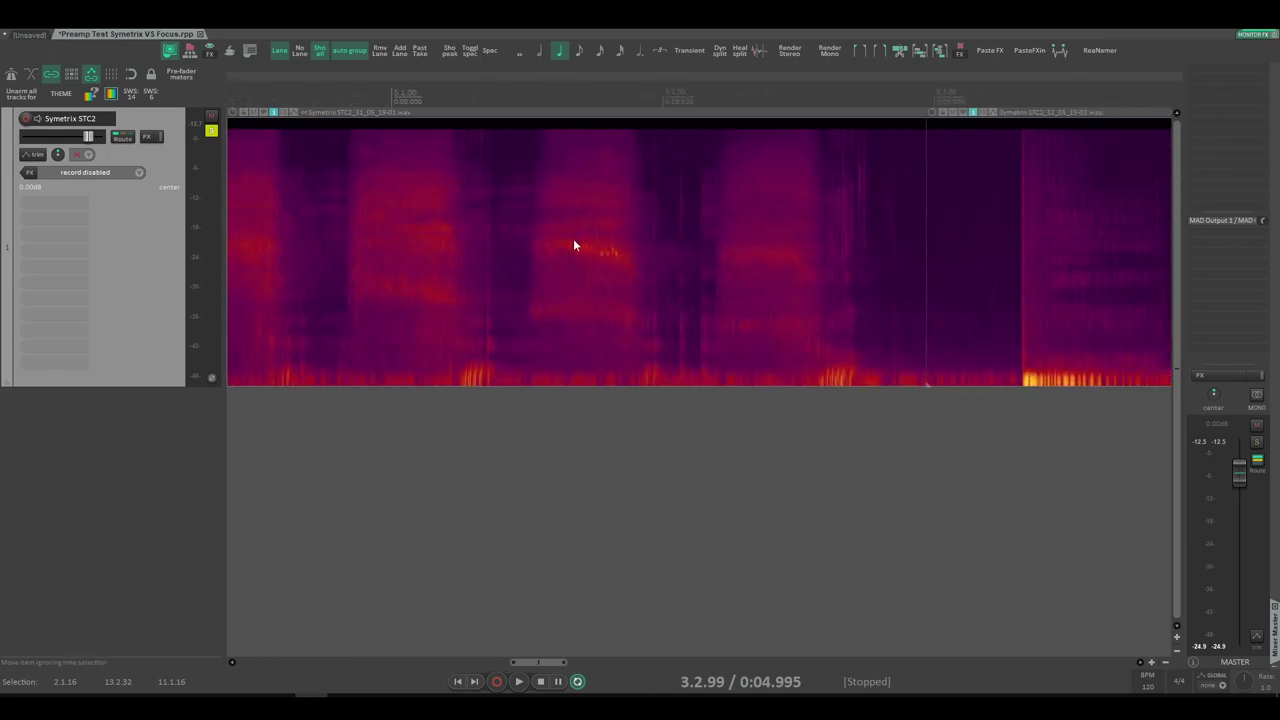
Step: Select the second audio item and enable Show spectrogram for that item through its spectral edits options
click(575, 271)
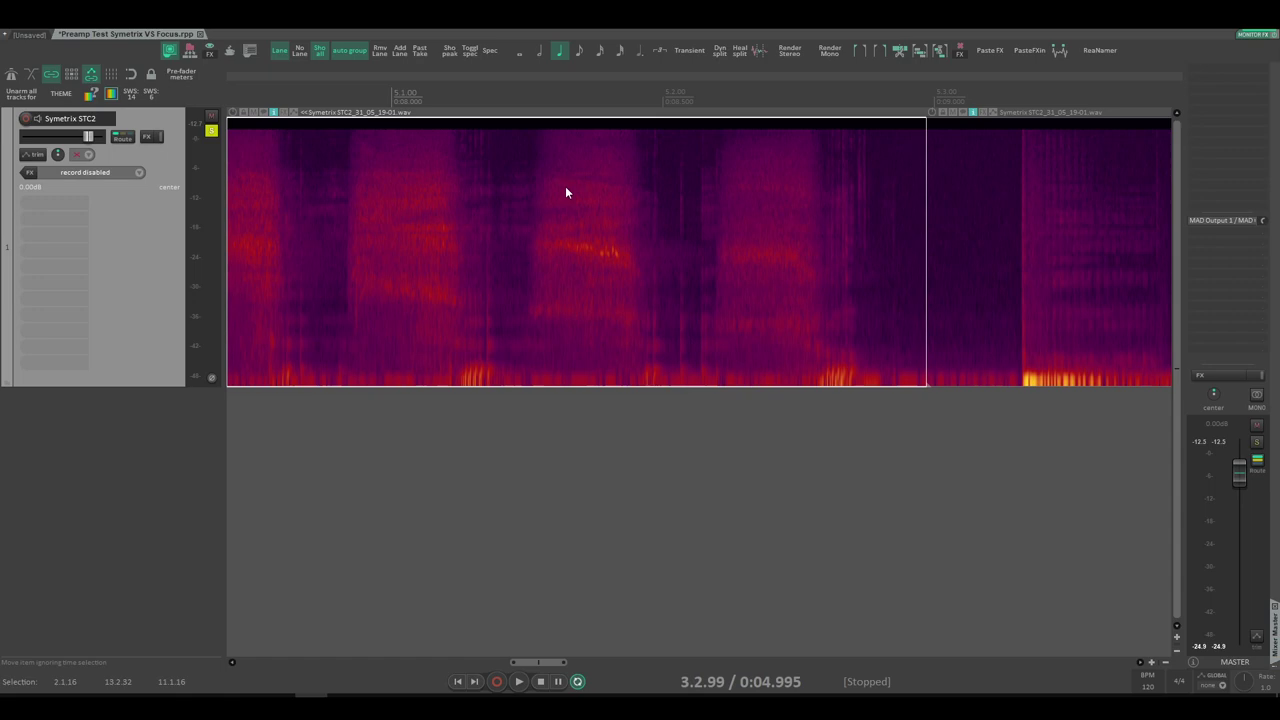
right_click(582, 251)
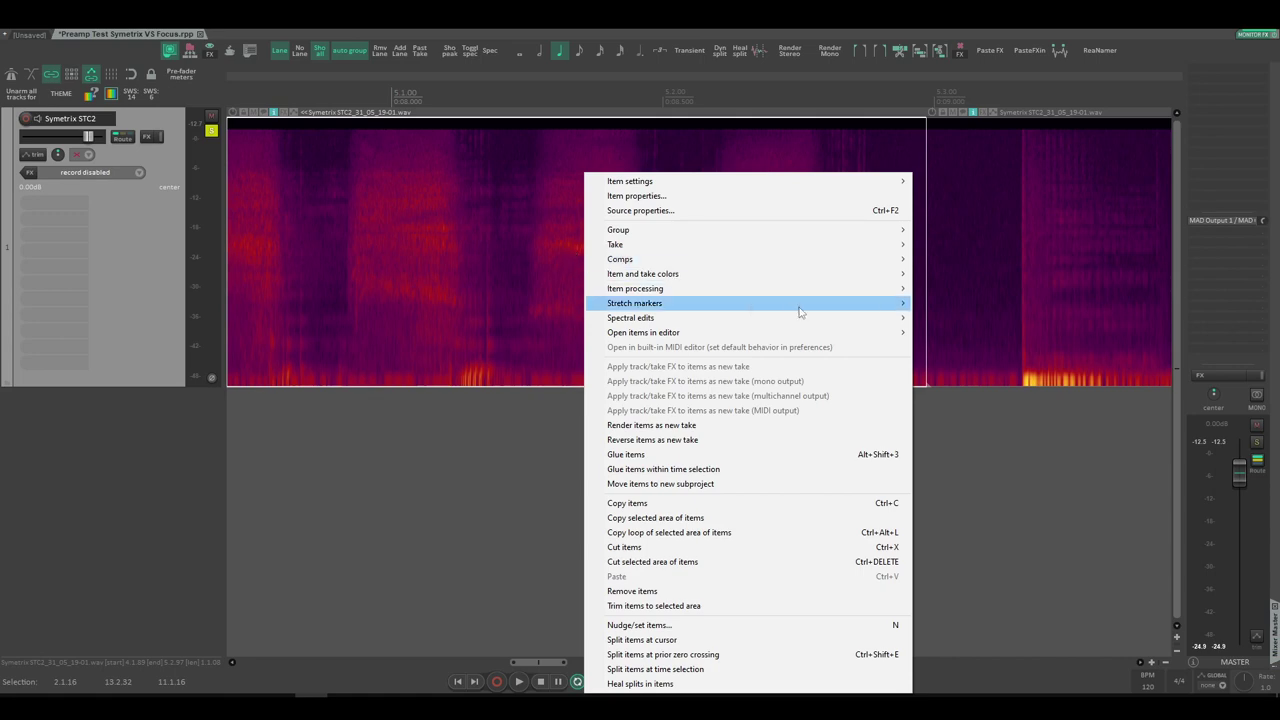
mouse_move(822, 329)
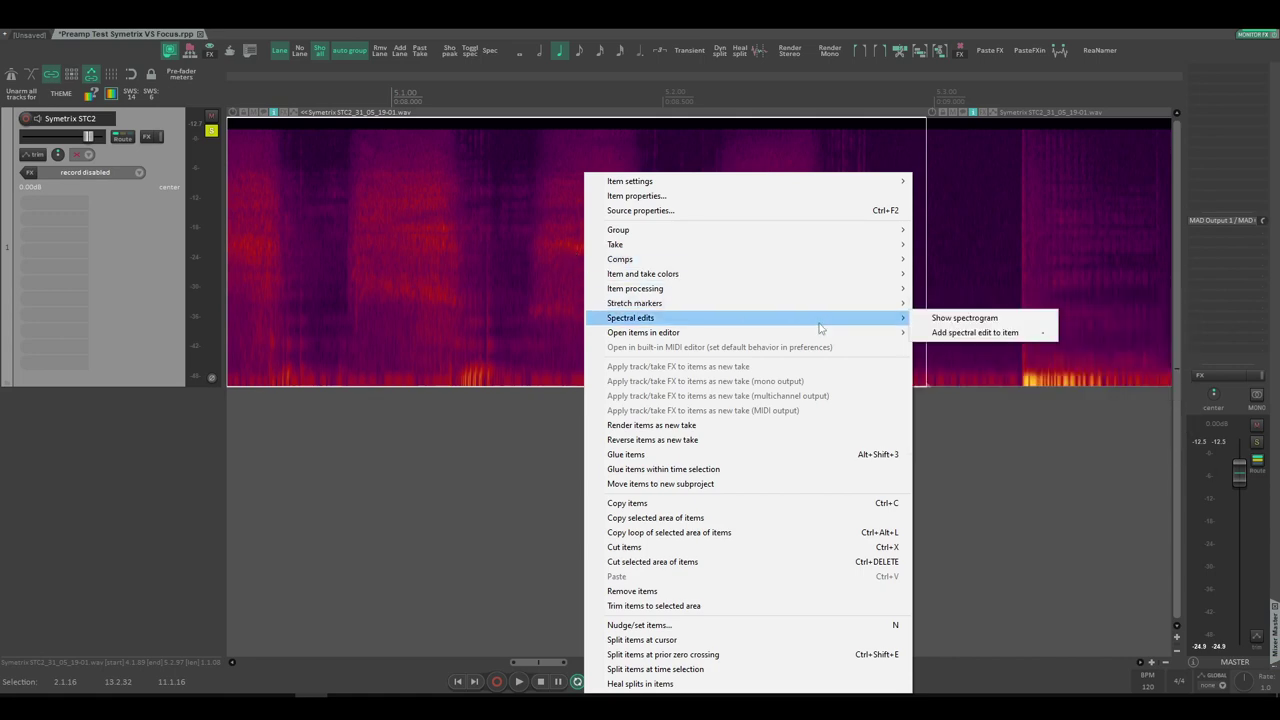
click(948, 332)
Step: Set the project-wide peaks display mode to normal peaks, leaving the spectrogram only on the second item
click(209, 29)
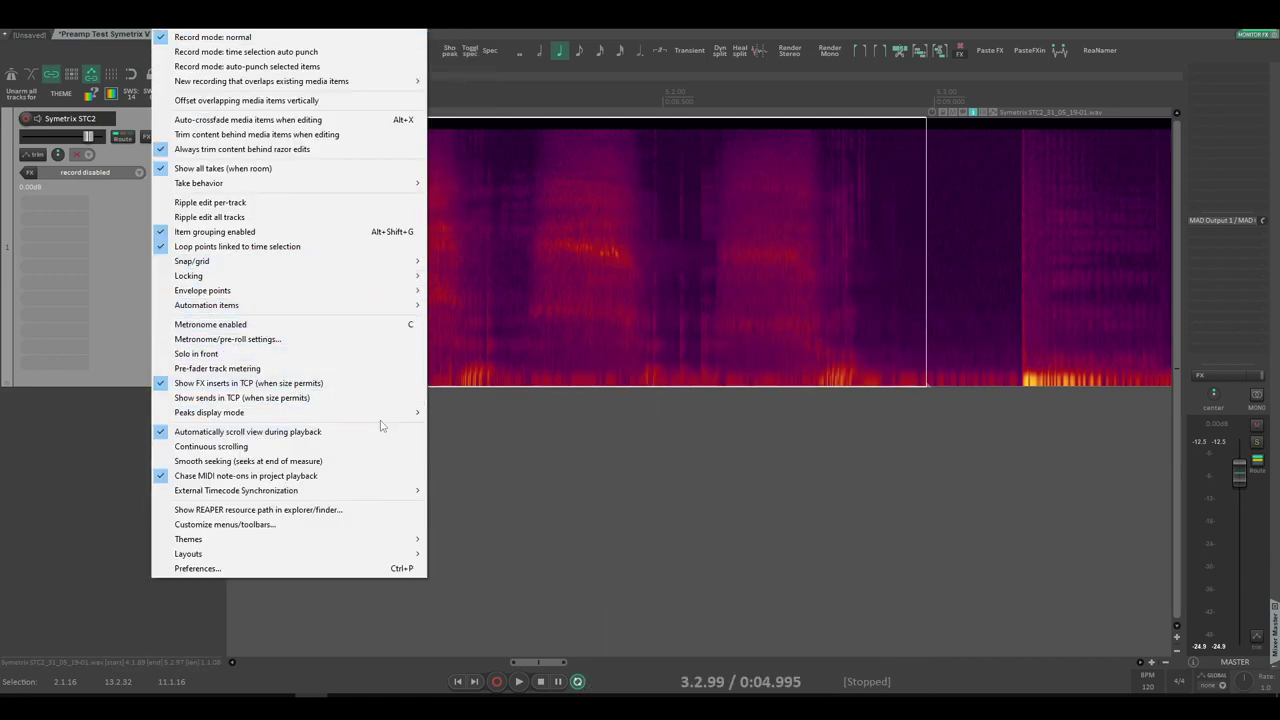
click(480, 443)
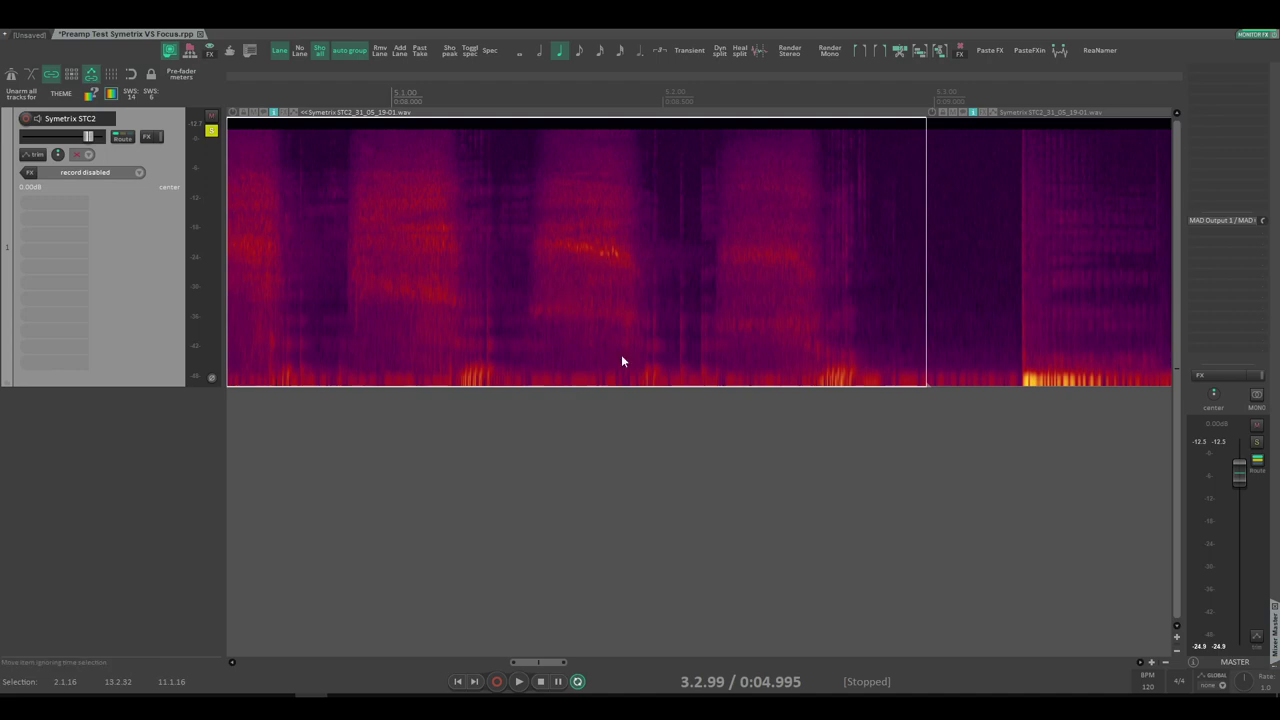
click(209, 29)
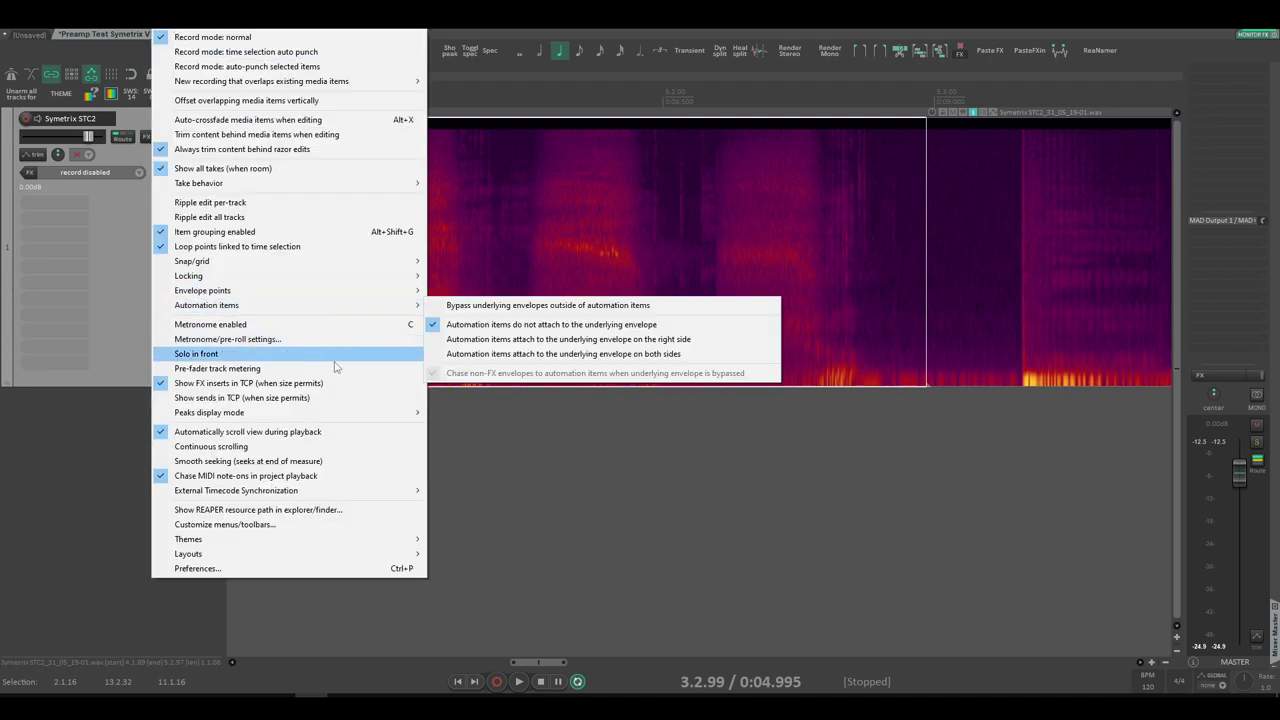
click(495, 416)
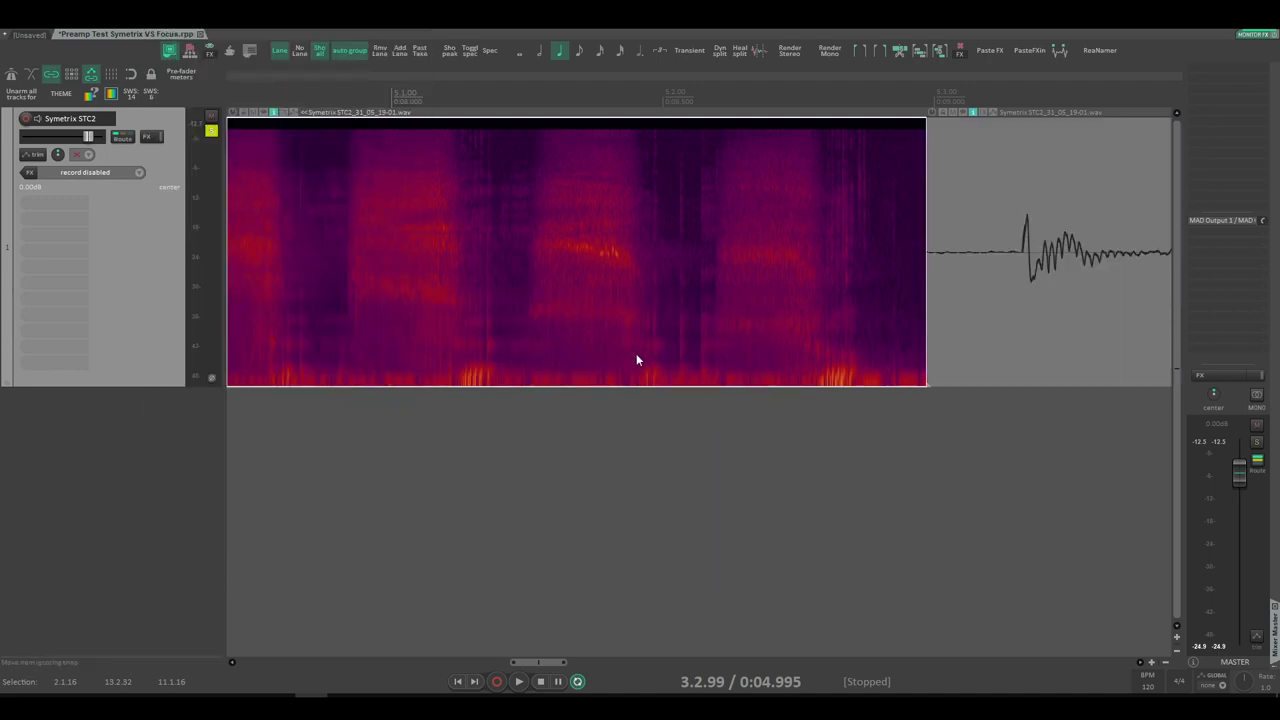
scroll(494, 360, down, 4)
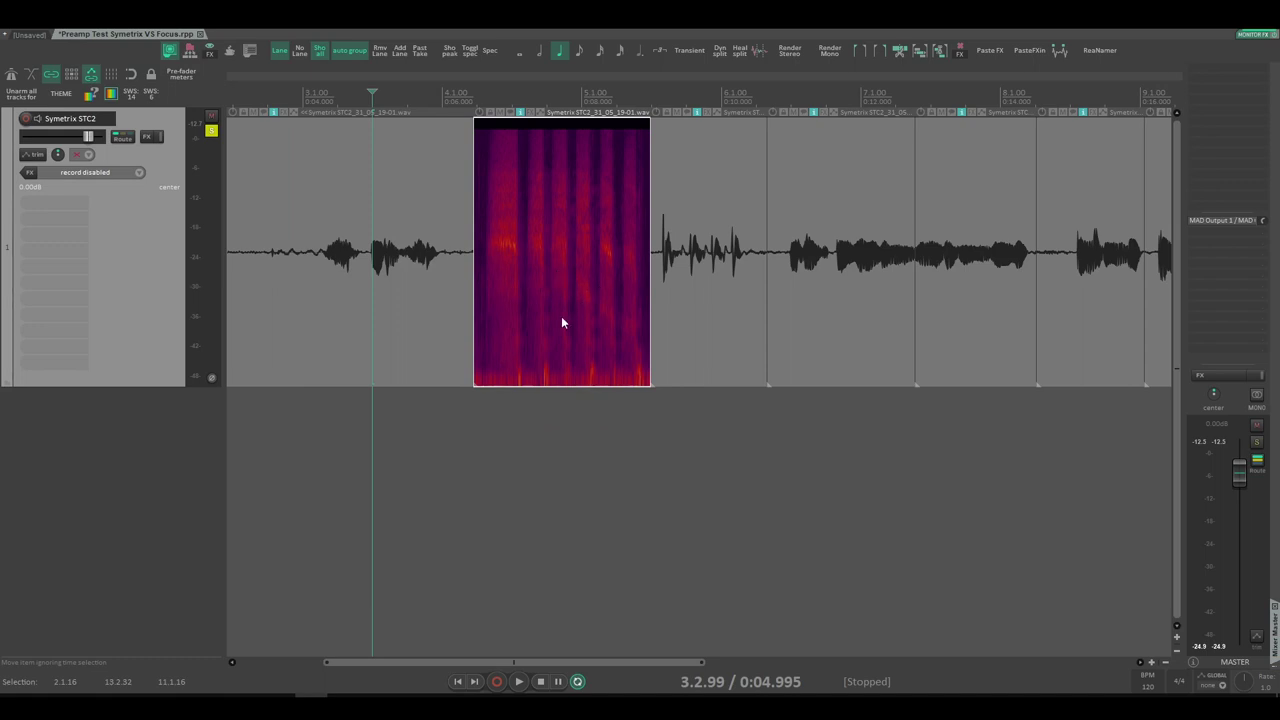
Step: Turn off the item-level spectrogram on the second audio item
right_click(546, 257)
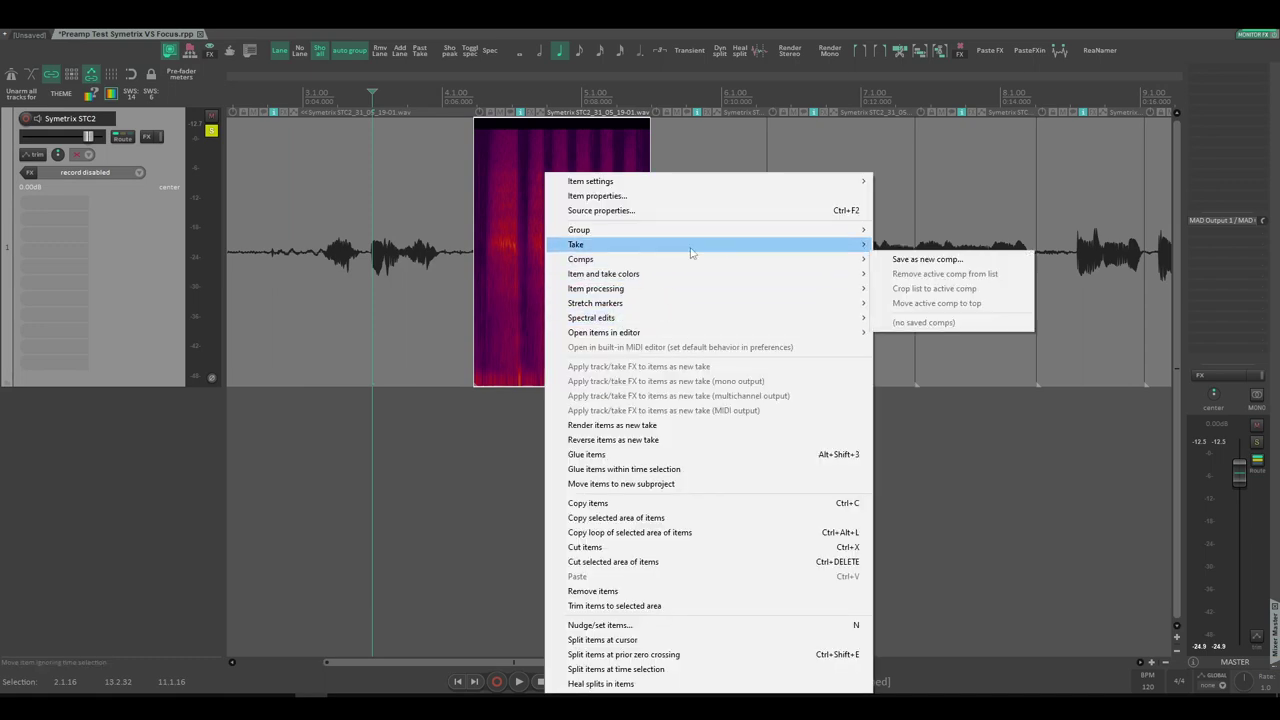
mouse_move(766, 318)
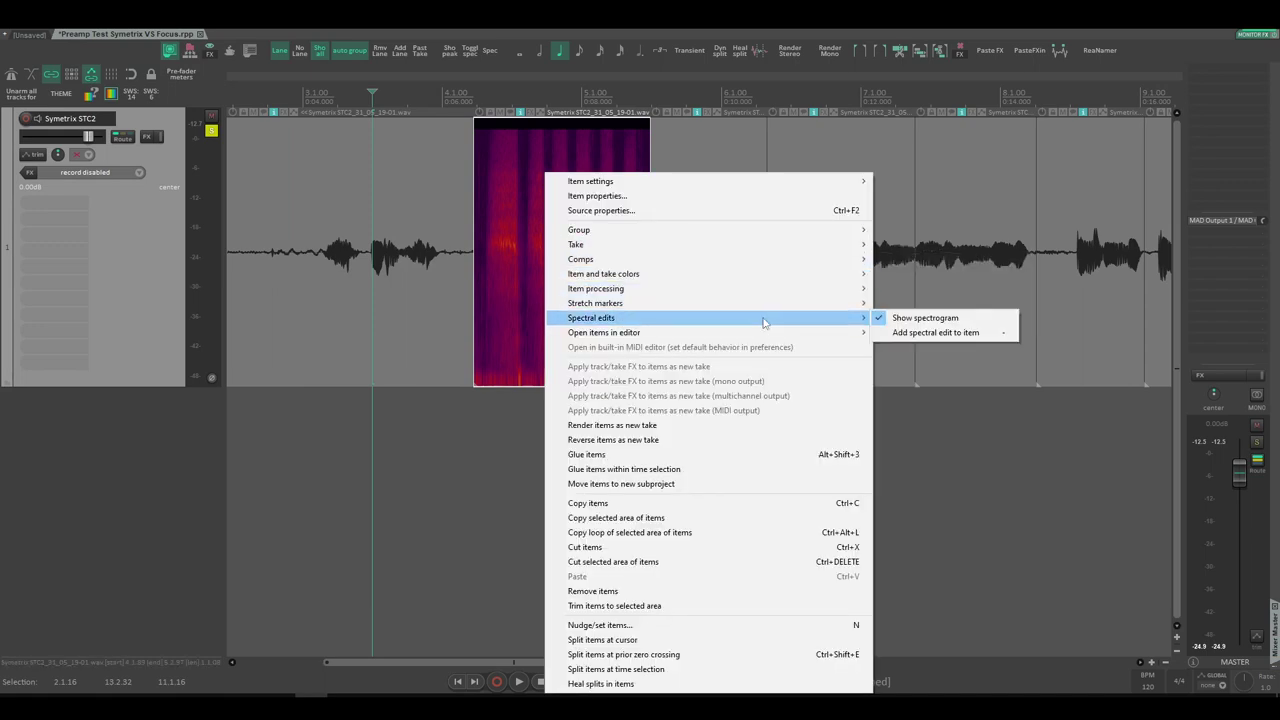
click(920, 319)
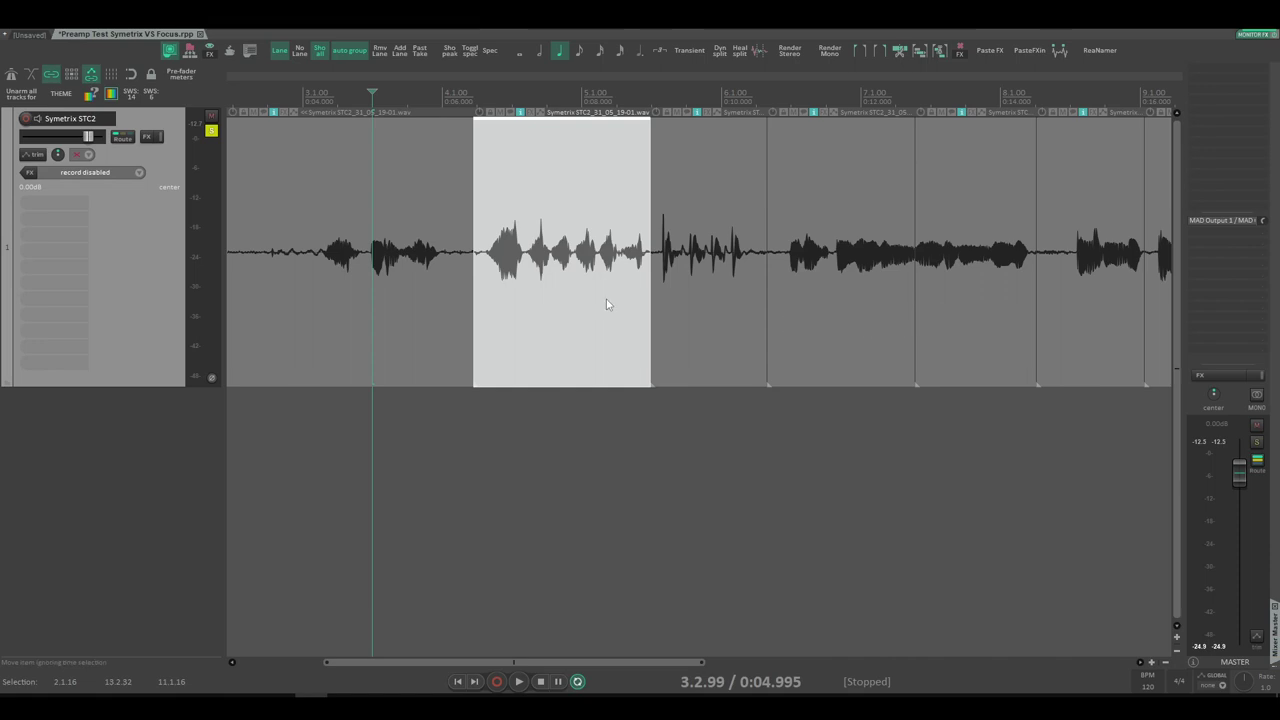
Step: Select only the second audio item and show its spectrogram through the item's spectral edits options
right_click(551, 259)
click(404, 240)
click(545, 266)
click(700, 262)
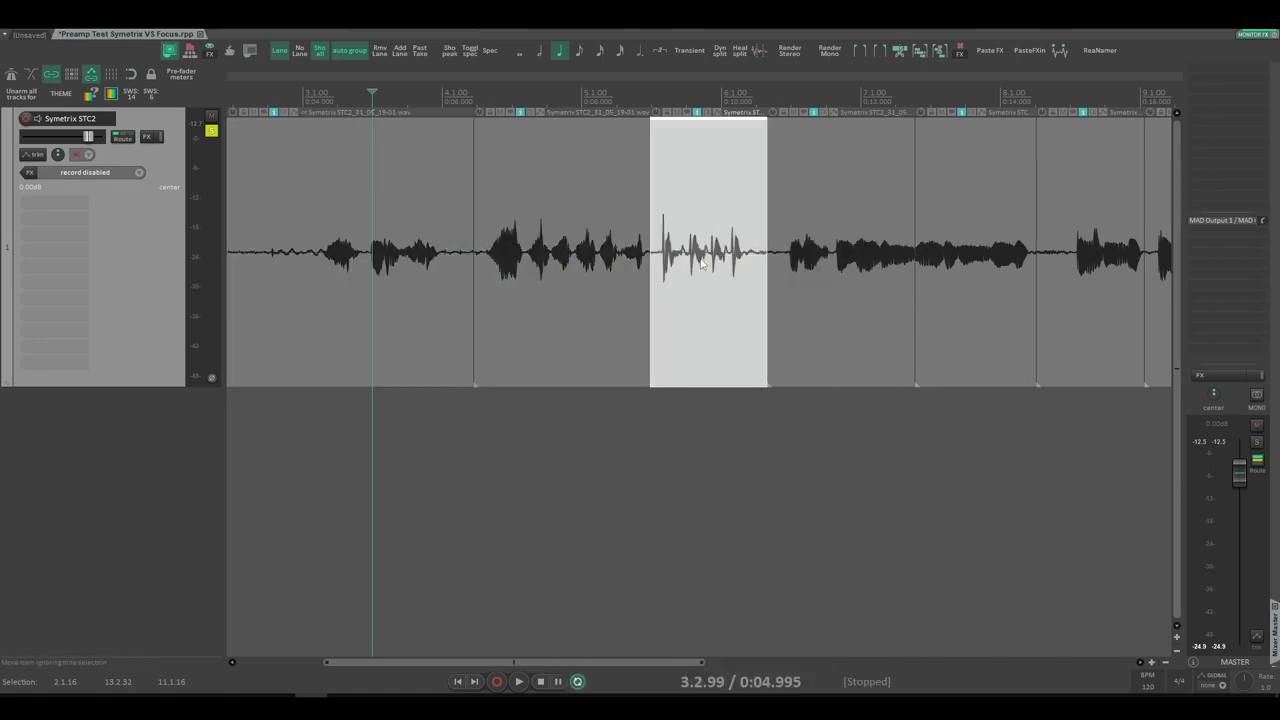
click(807, 261)
click(565, 266)
right_click(566, 270)
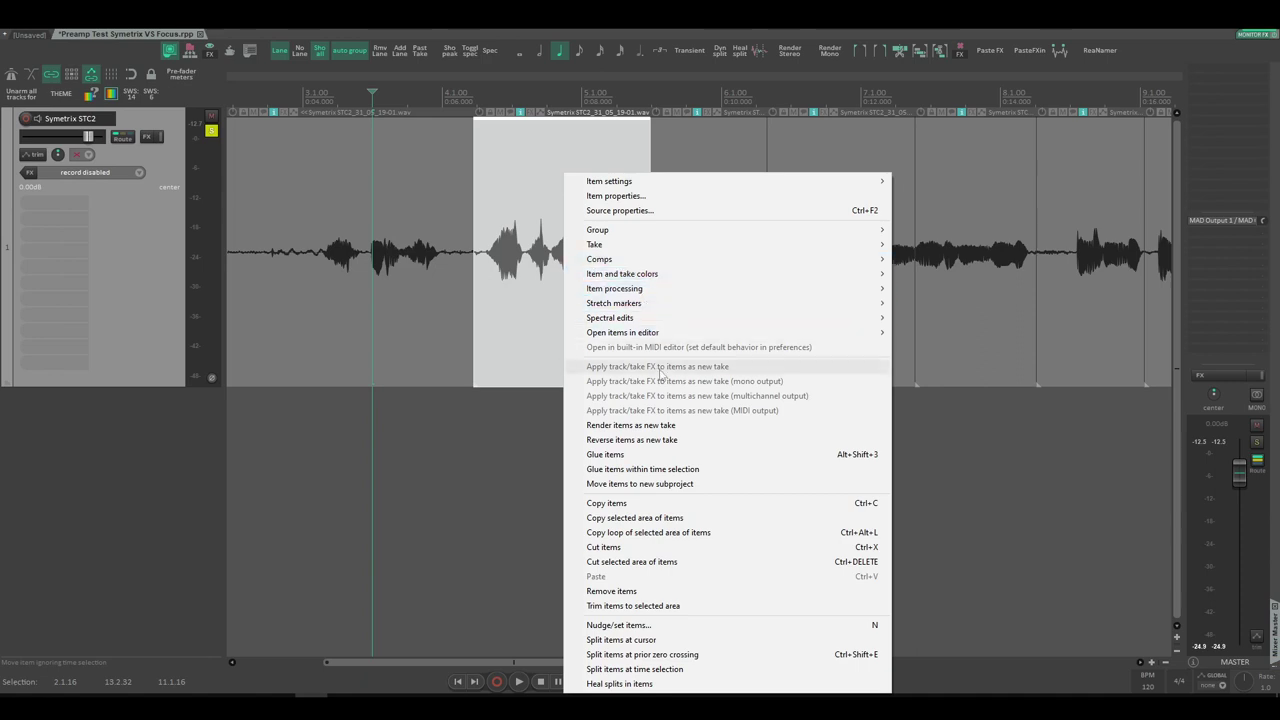
mouse_move(710, 322)
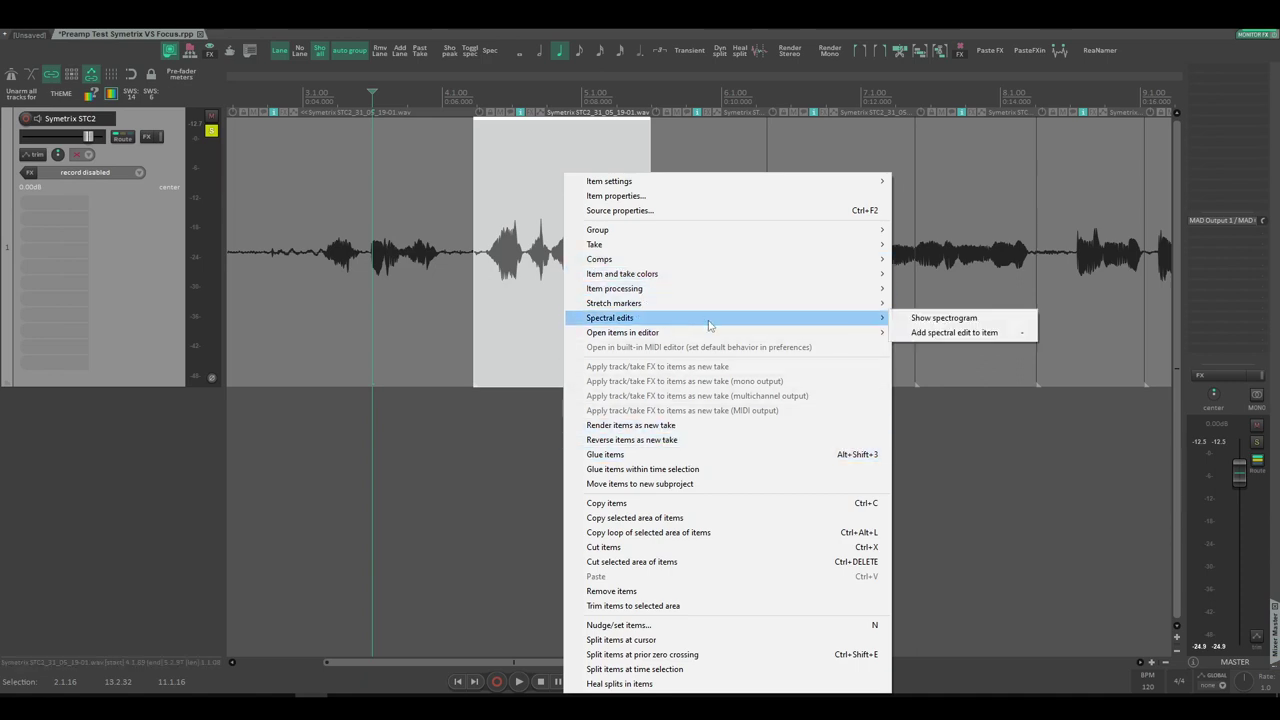
click(910, 326)
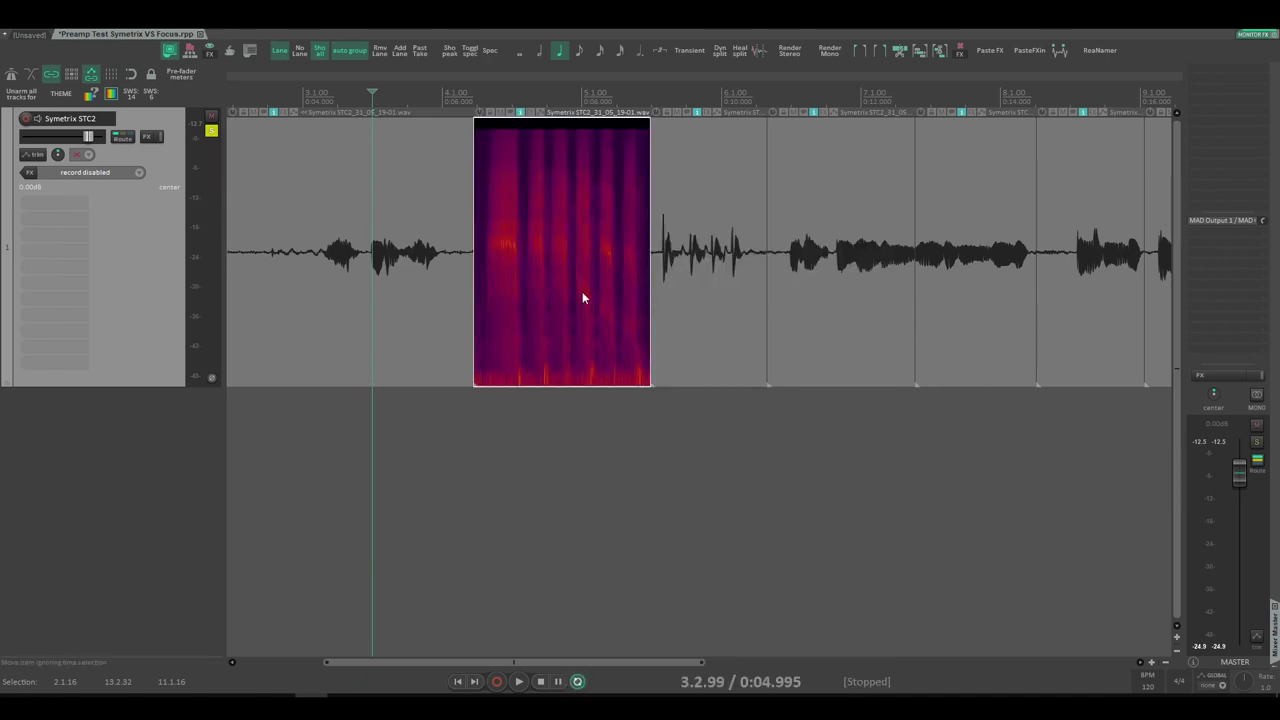
Step: Make a time selection from 4.2.28 to 4.3.22 over the item's first sound burst and add a spectral edit to it
scroll(531, 283, up, 5)
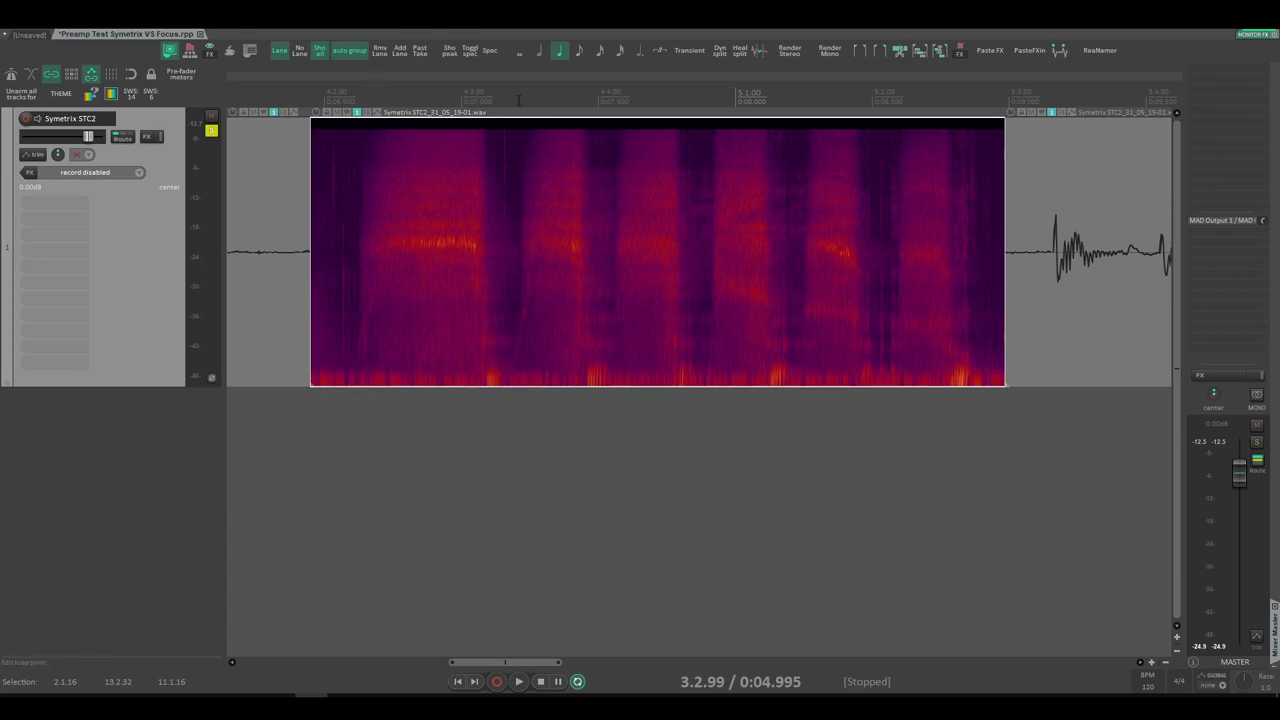
drag(510, 100, 556, 100)
drag(362, 100, 491, 100)
right_click(446, 240)
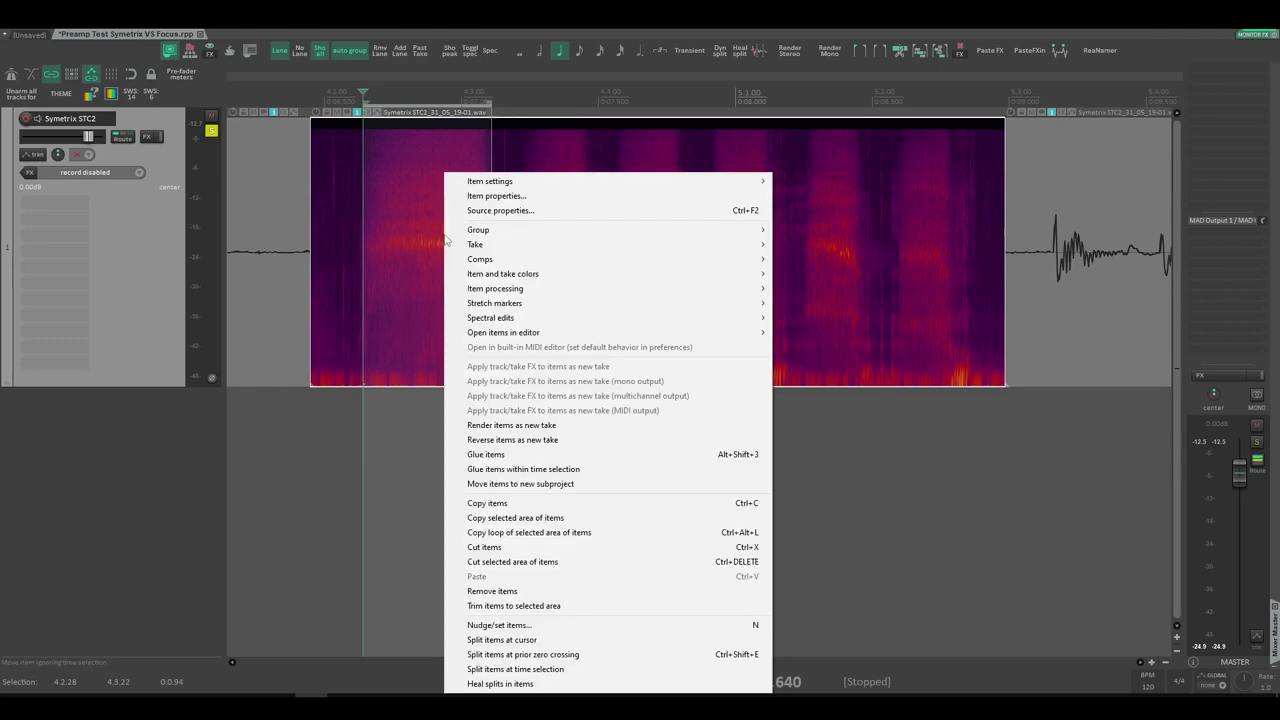
mouse_move(588, 320)
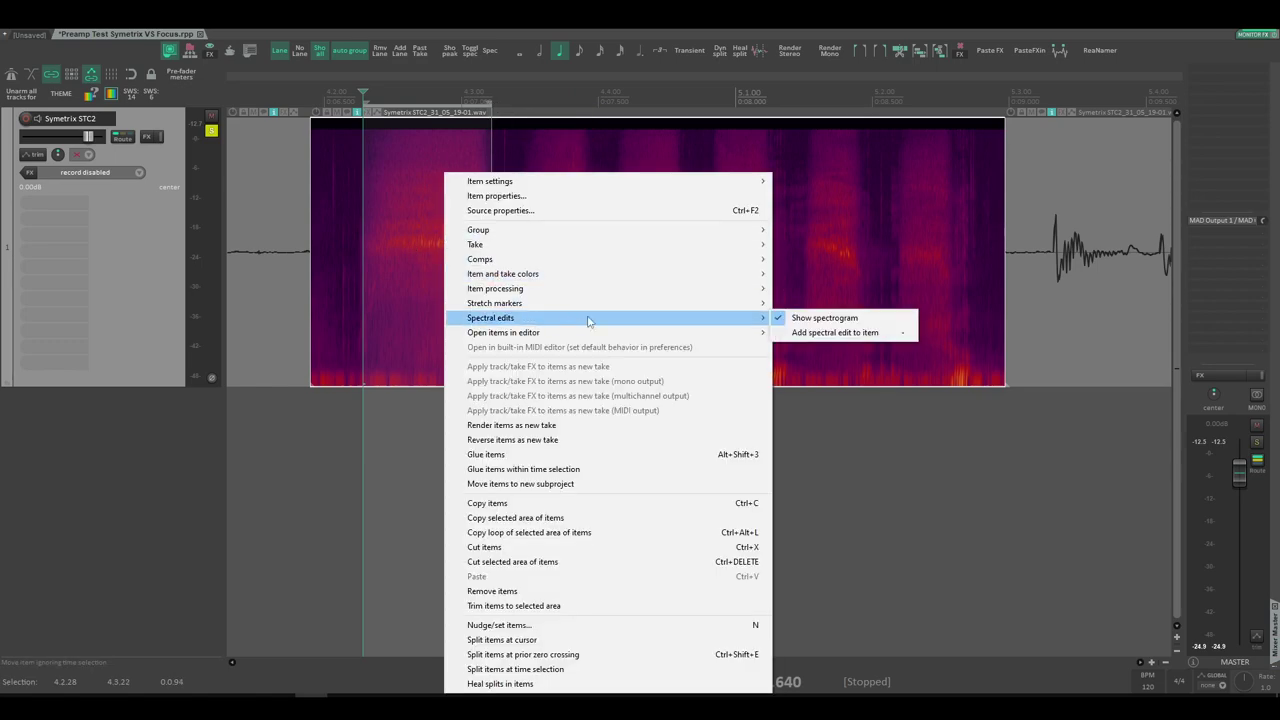
click(844, 334)
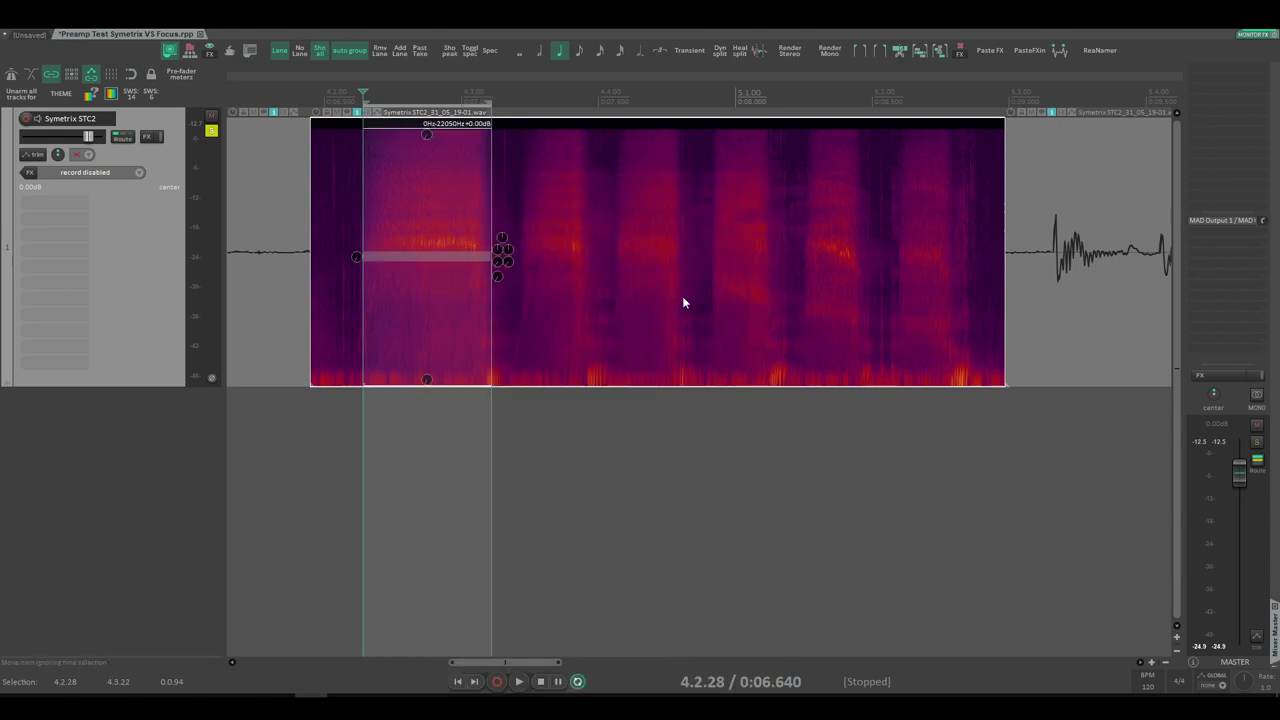
Step: Shift the spectral edit region slightly later in the item and raise its gain to +0.50 dB
scroll(406, 280, up, 3)
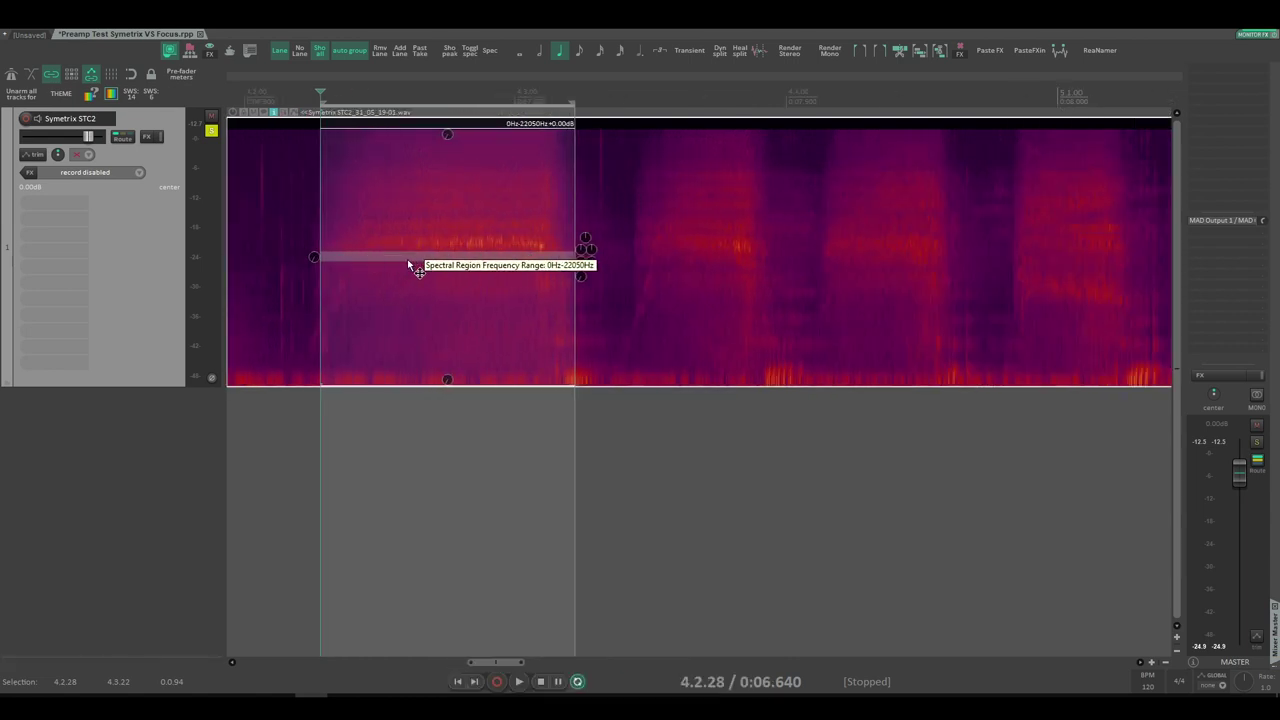
mouse_move(438, 258)
mouse_down()
mouse_move(558, 260)
mouse_move(433, 265)
mouse_up()
drag(602, 258, 482, 256)
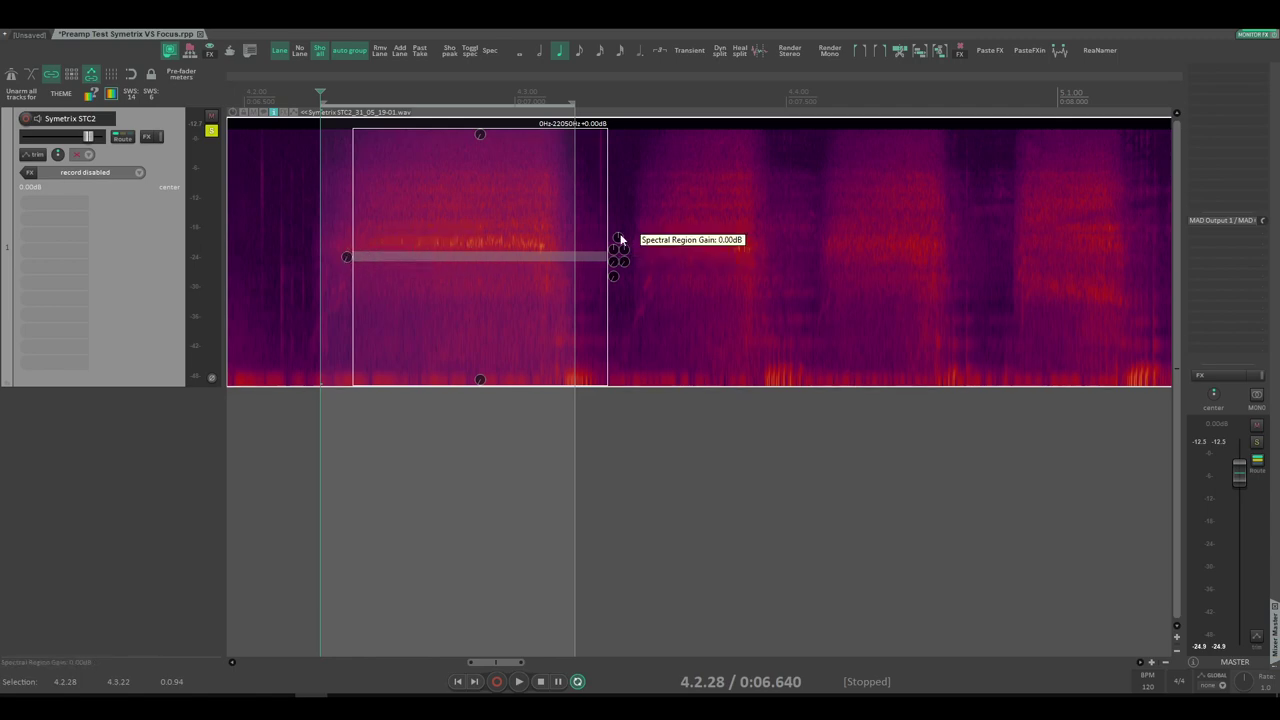
mouse_move(619, 238)
mouse_down()
mouse_move(617, 224)
mouse_move(618, 256)
mouse_up()
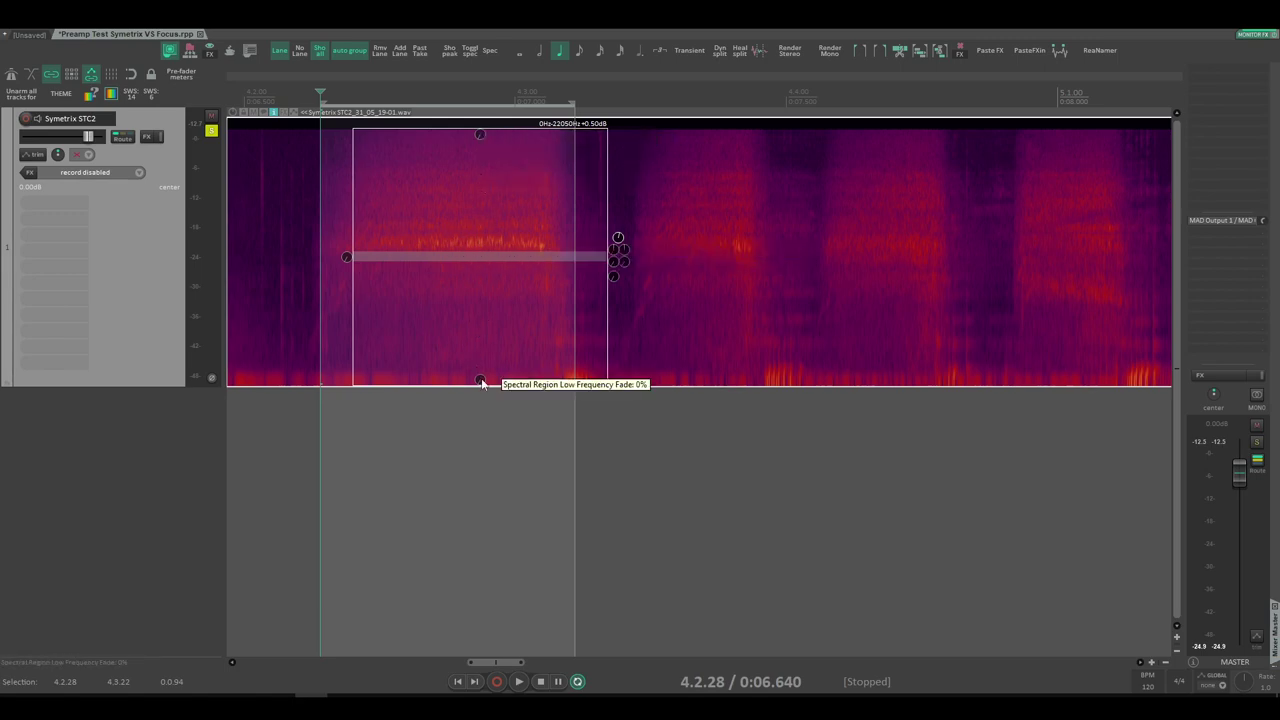
mouse_move(481, 379)
mouse_down()
mouse_move(487, 332)
mouse_move(480, 385)
mouse_up()
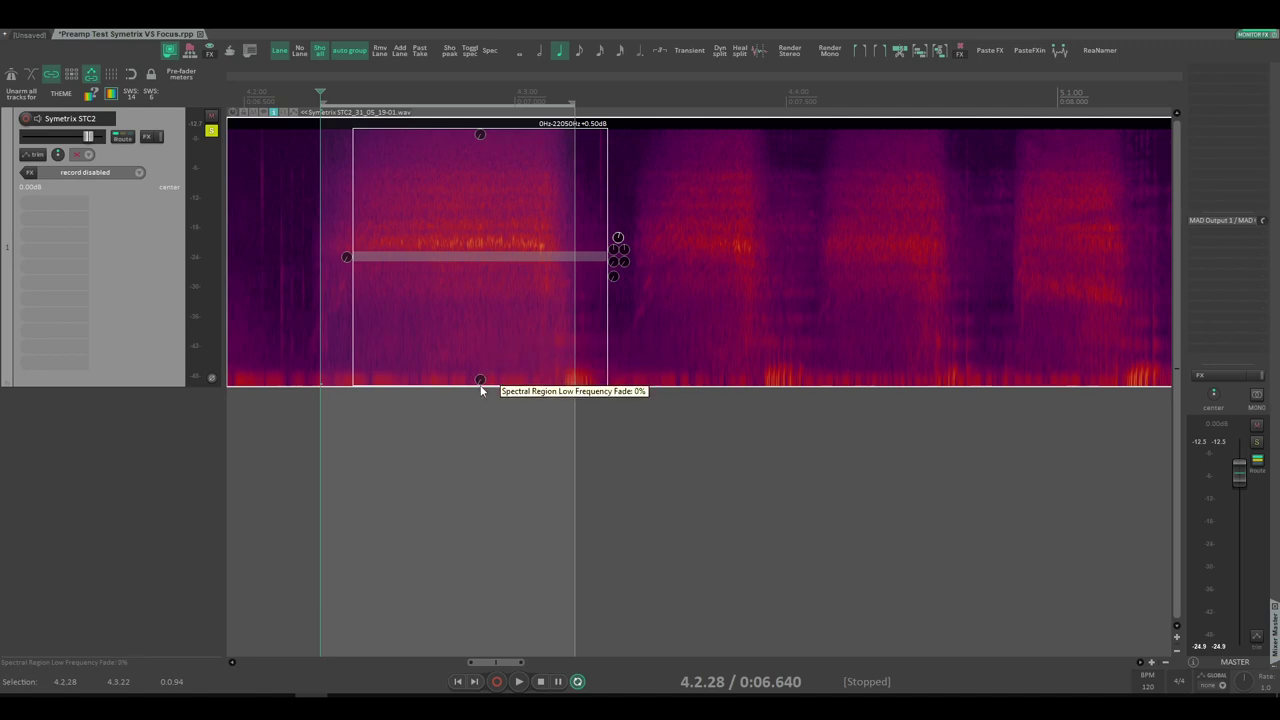
Step: Delete the full-range spectral edit from the item
right_click(538, 264)
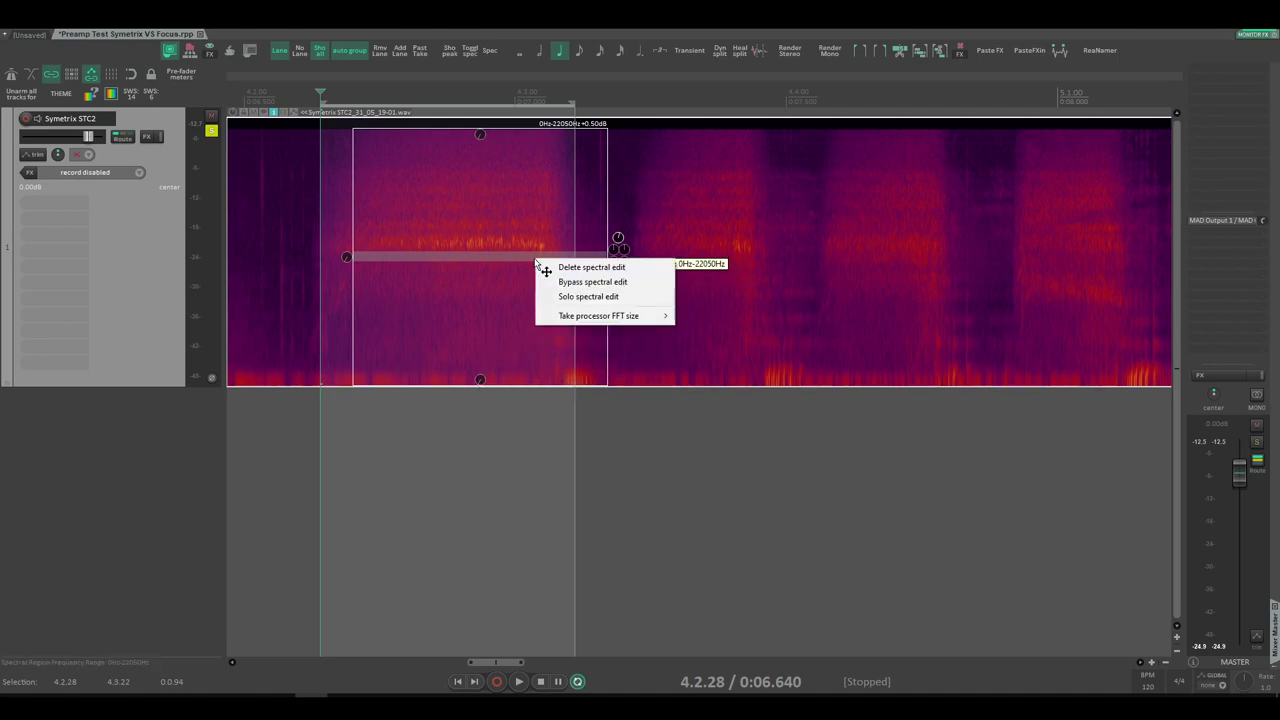
click(519, 258)
right_click(523, 262)
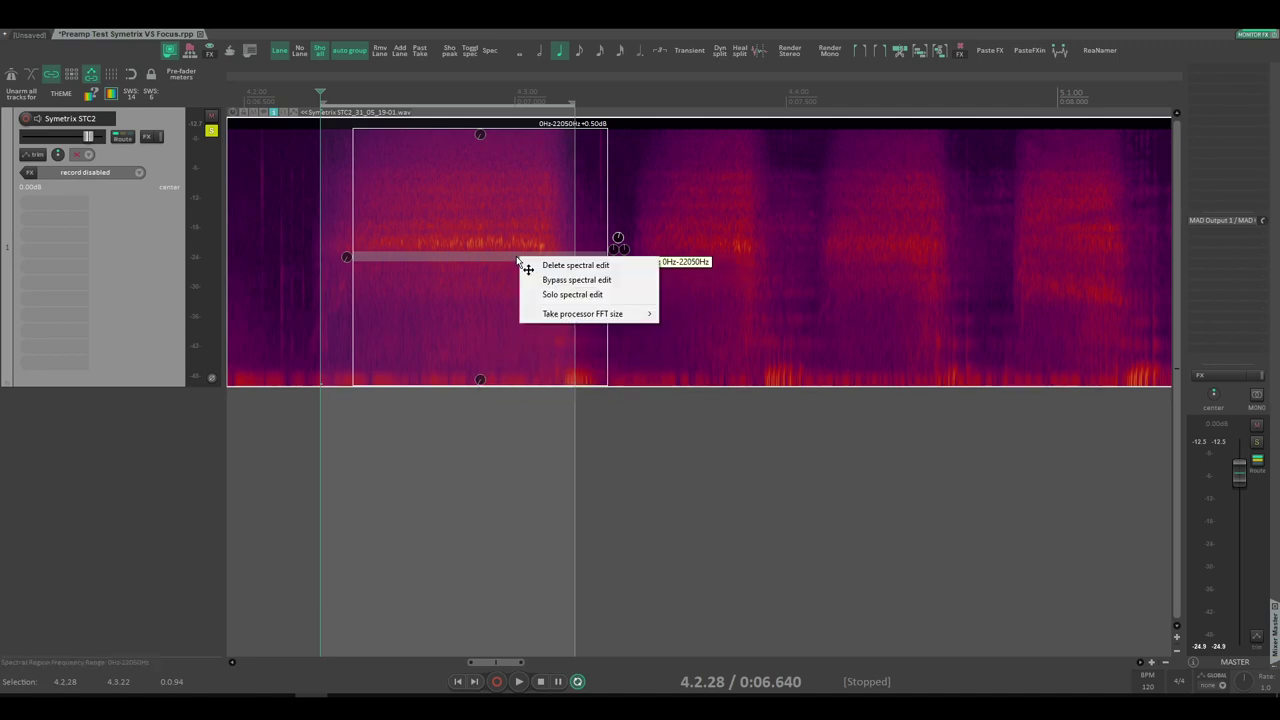
click(576, 266)
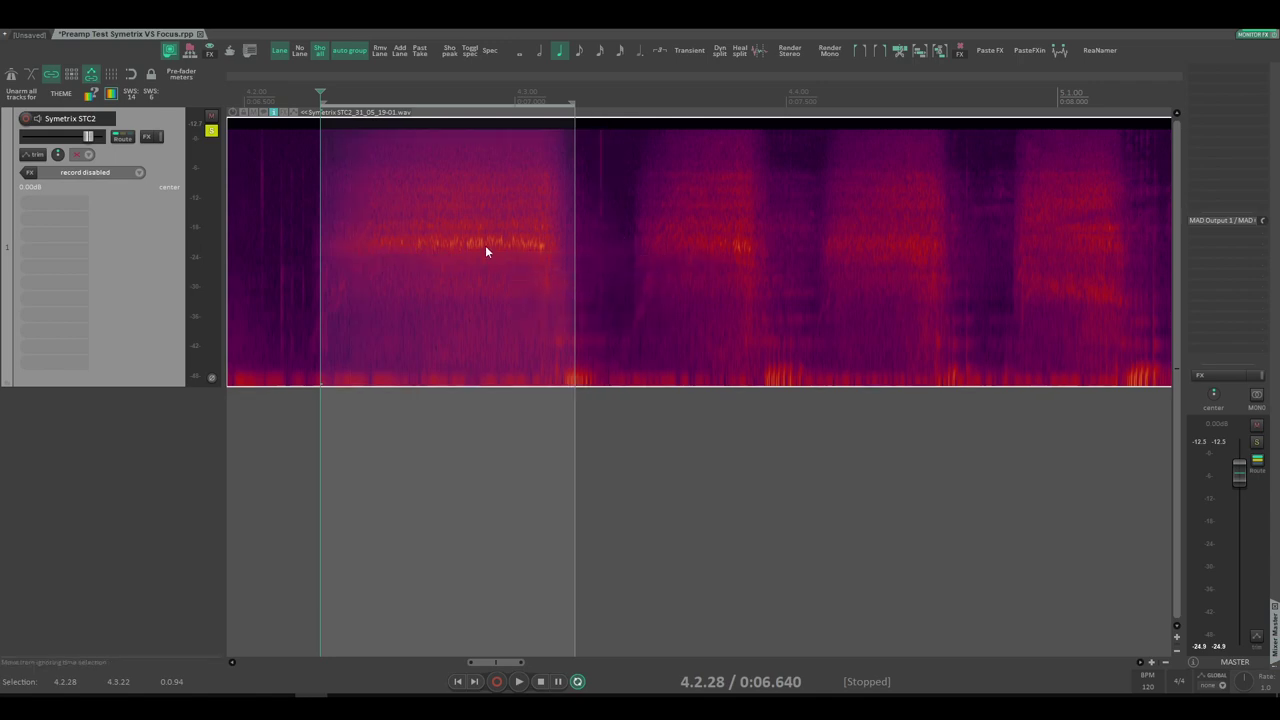
Step: Add a new spectral edit over the time selection and lower its compression threshold to -1.50 dB
right_click(486, 251)
mouse_move(658, 318)
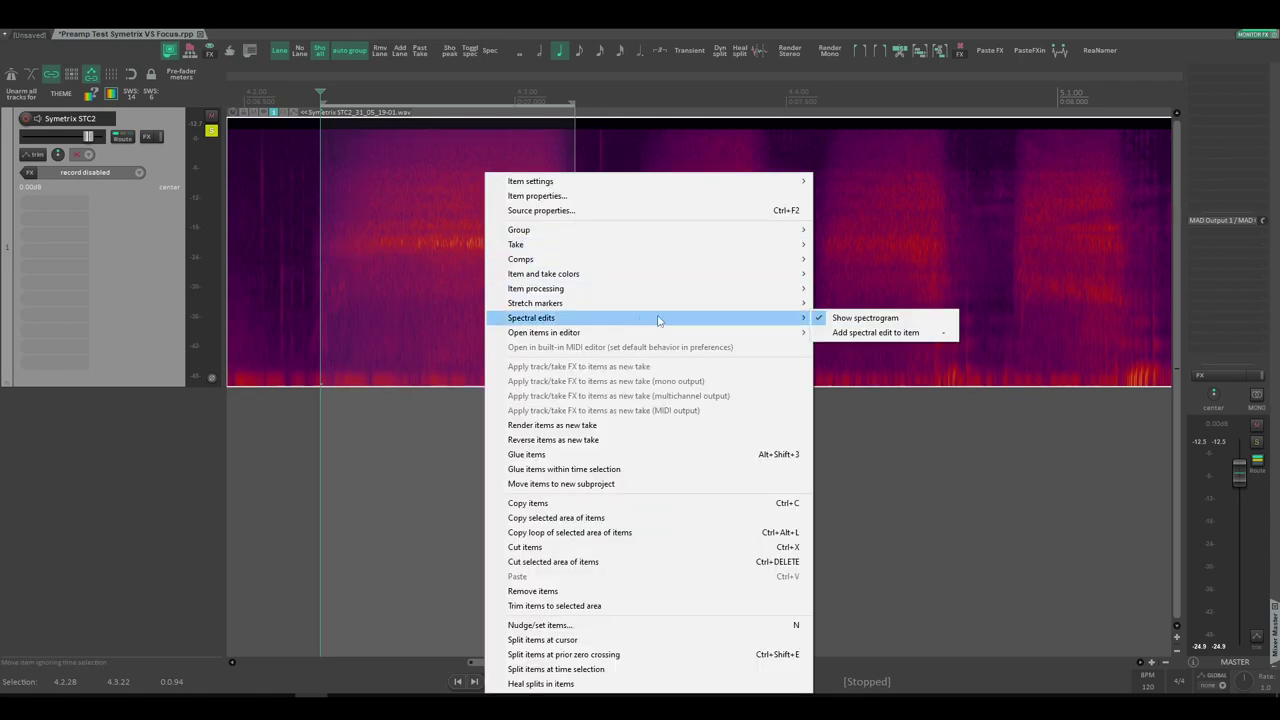
click(866, 333)
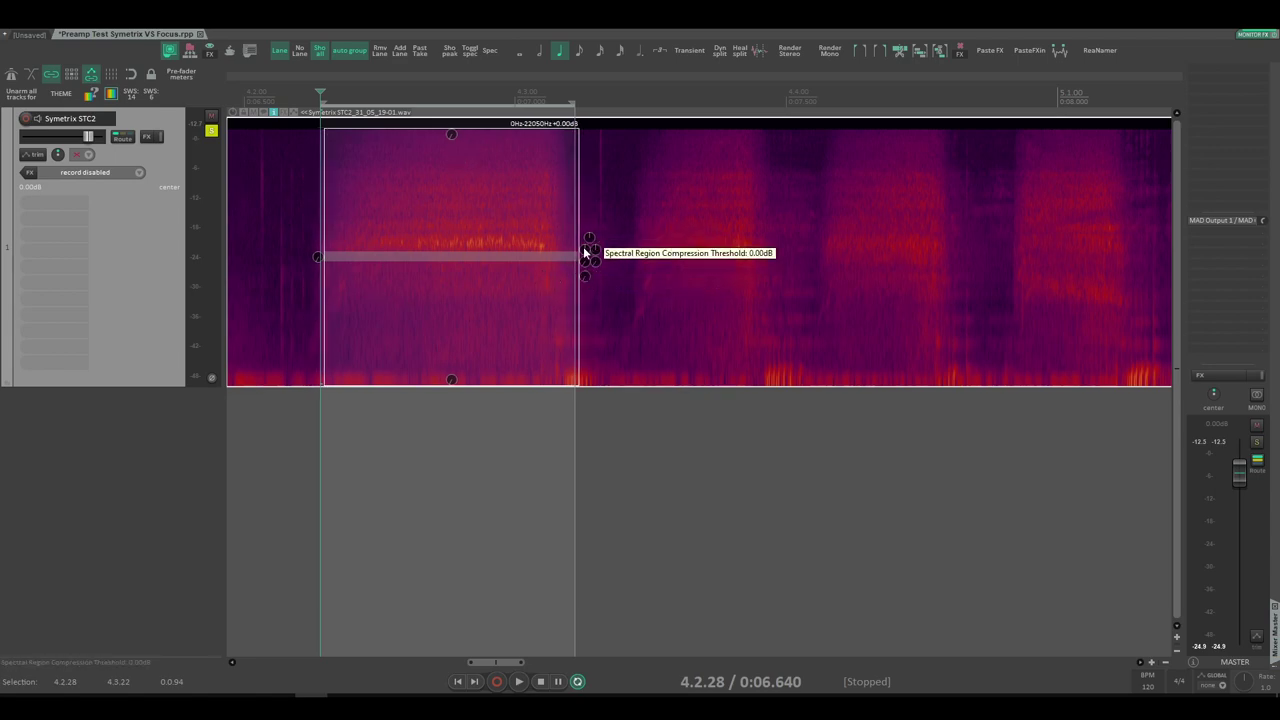
drag(585, 250, 529, 246)
Step: Split the item at 4.3.26, just after the first burst, and narrow the spectral edit to about 6139–9994 Hz
key(s)
drag(430, 119, 450, 257)
drag(455, 302, 457, 256)
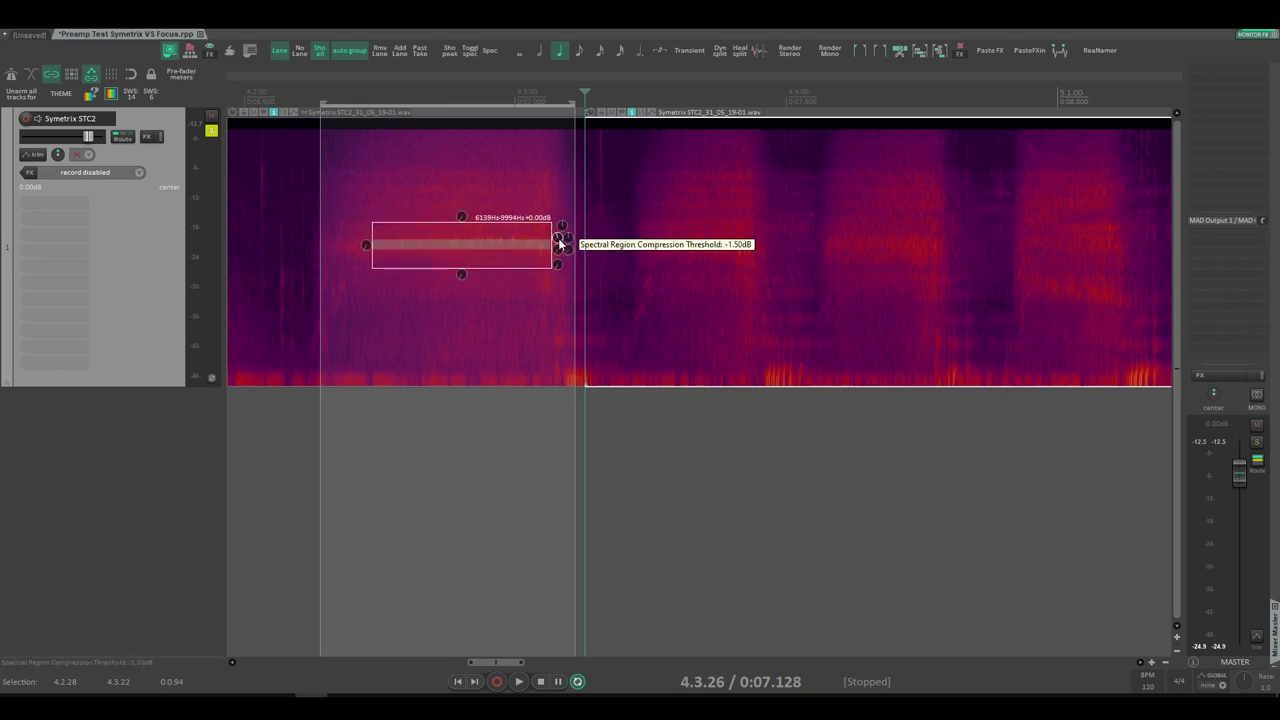
Step: Lower the spectral edit's gain to -15.75 dB and shift its frequency range to about 6526–10381 Hz
scroll(562, 230, down, 3)
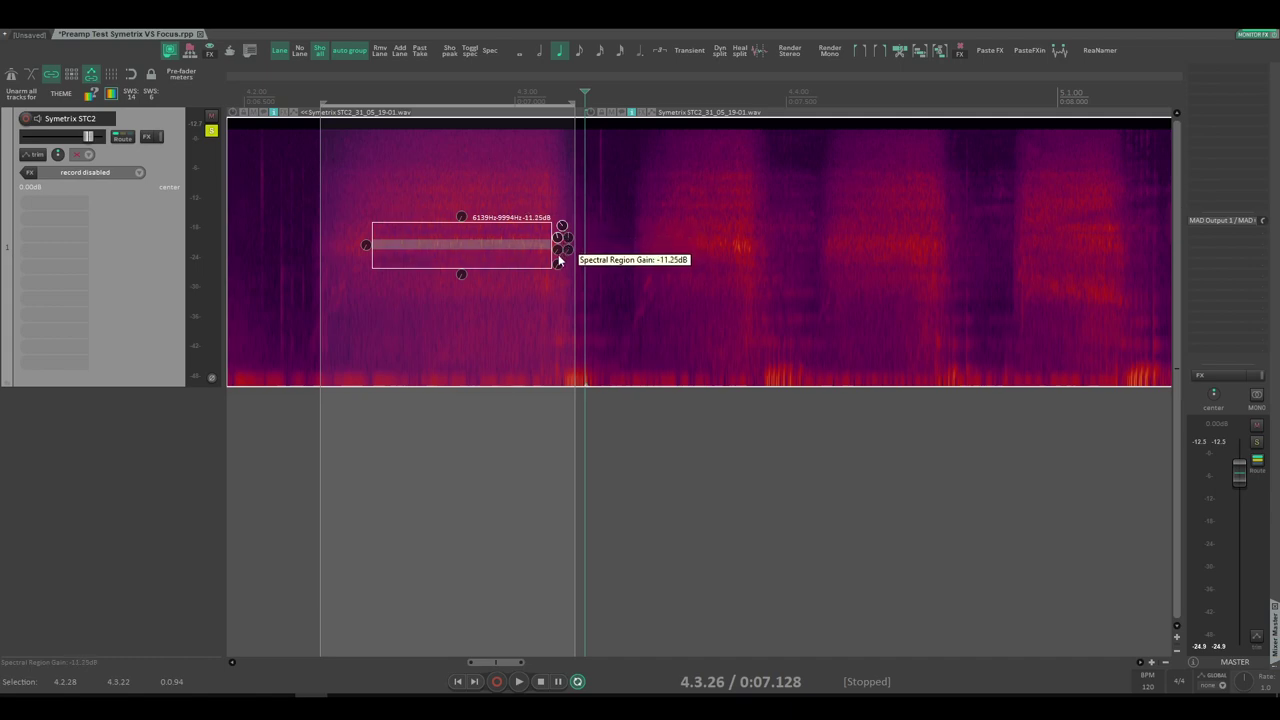
drag(557, 262, 557, 269)
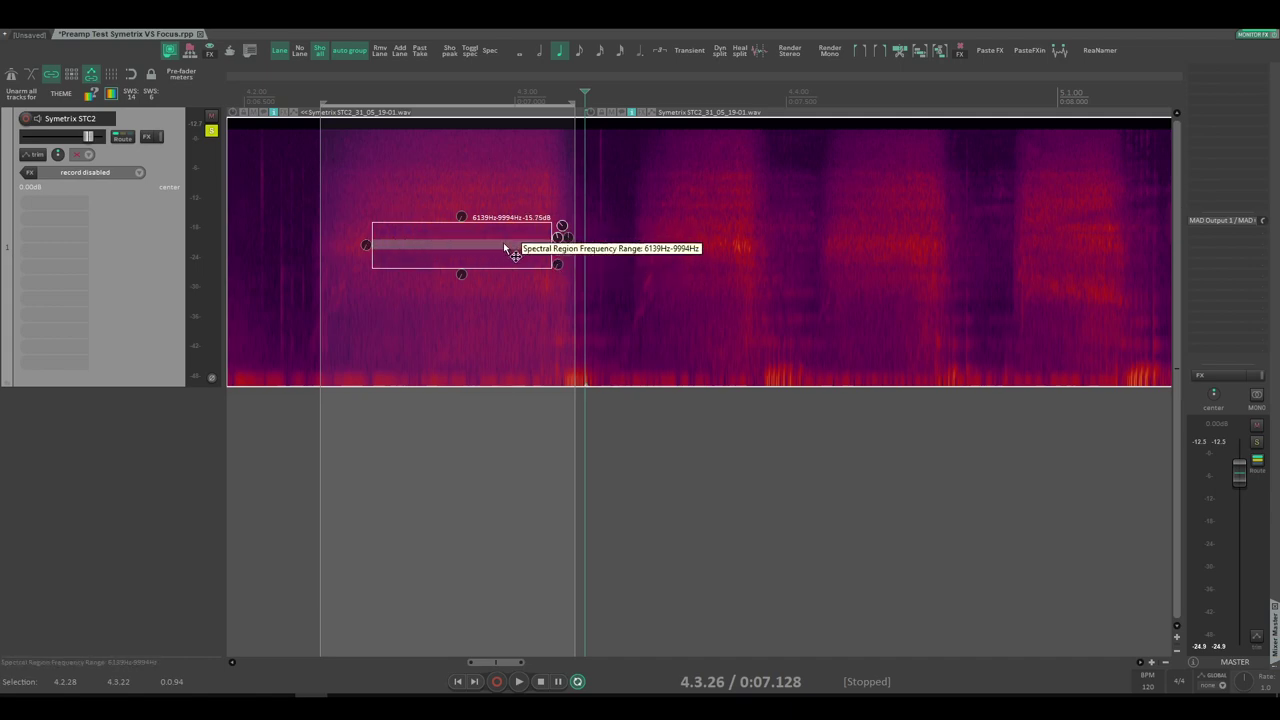
scroll(531, 248, up, 3)
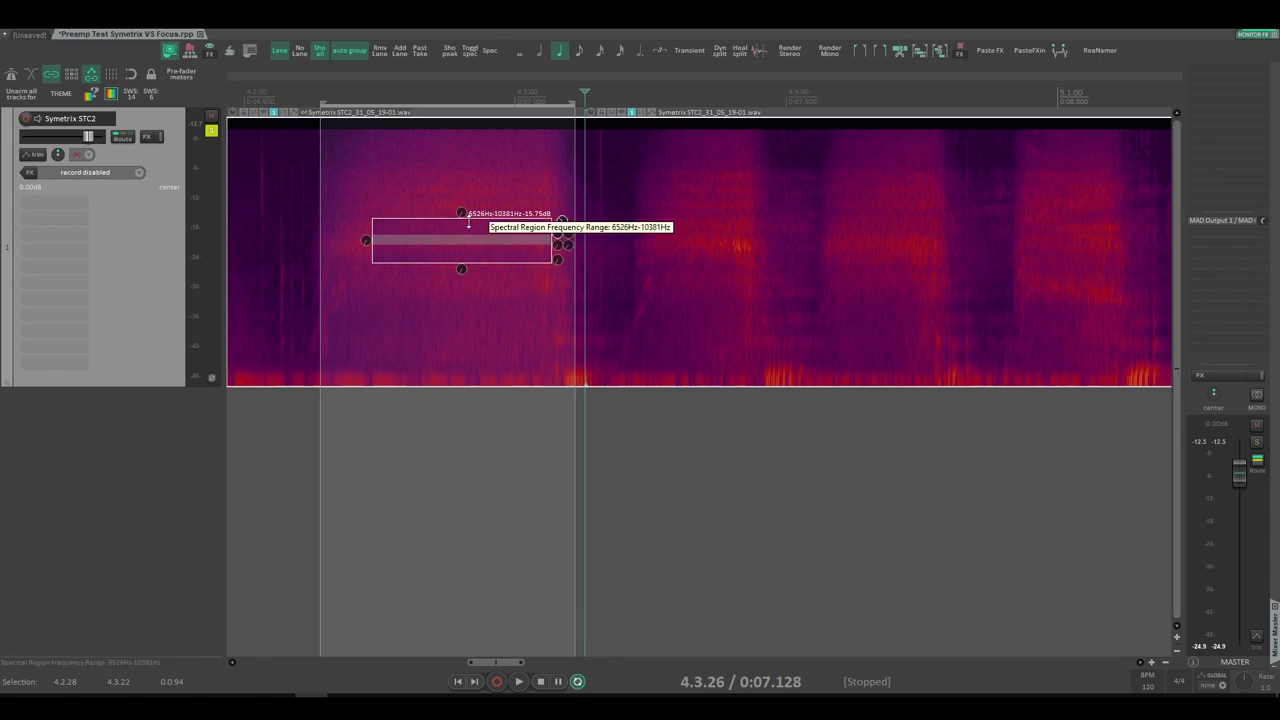
mouse_move(517, 241)
mouse_down()
mouse_move(517, 267)
mouse_move(517, 248)
mouse_up()
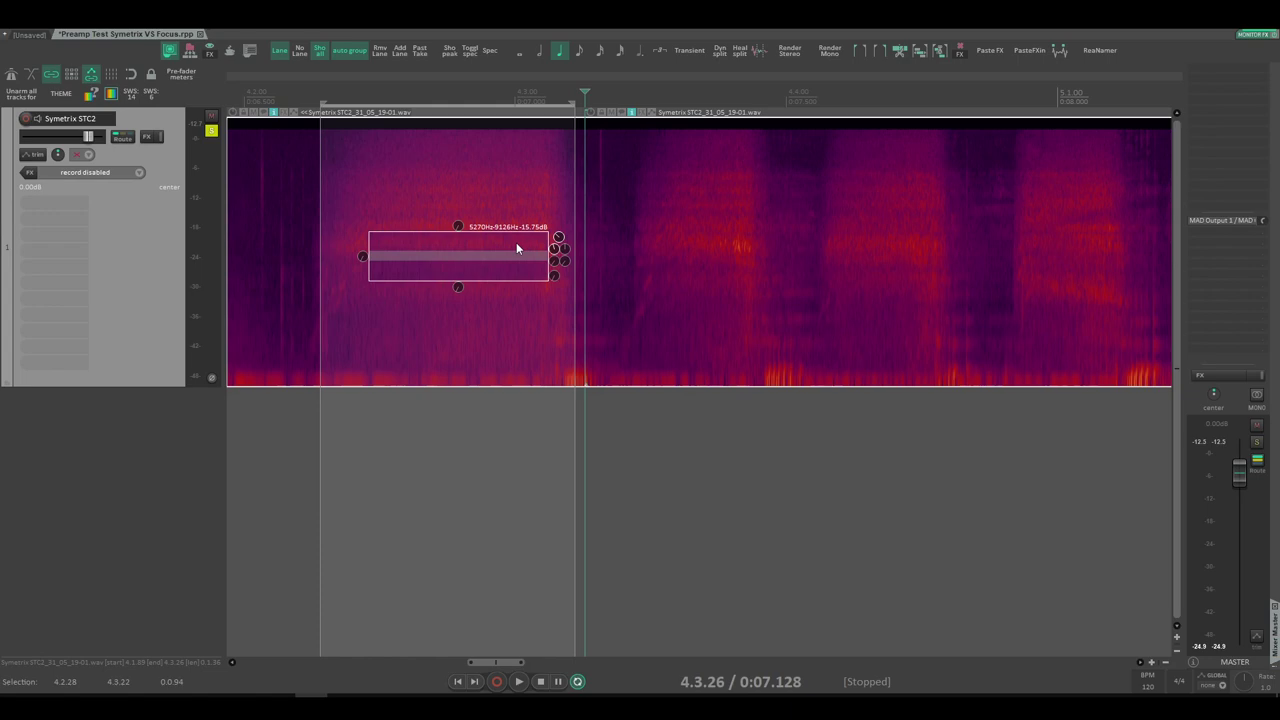
mouse_move(509, 261)
mouse_down()
mouse_move(508, 234)
mouse_move(507, 245)
mouse_up()
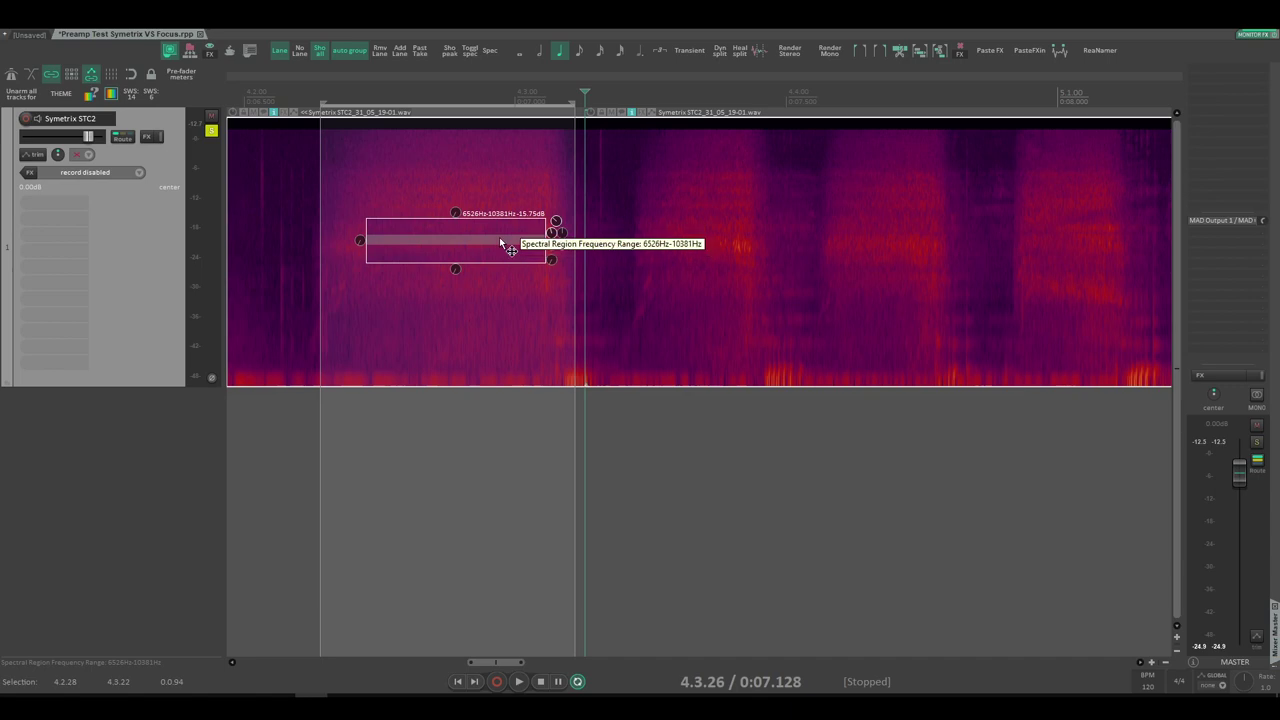
Step: Delete the narrow spectral edit and turn off the spectrogram on the selected split items
scroll(415, 240, down, 4)
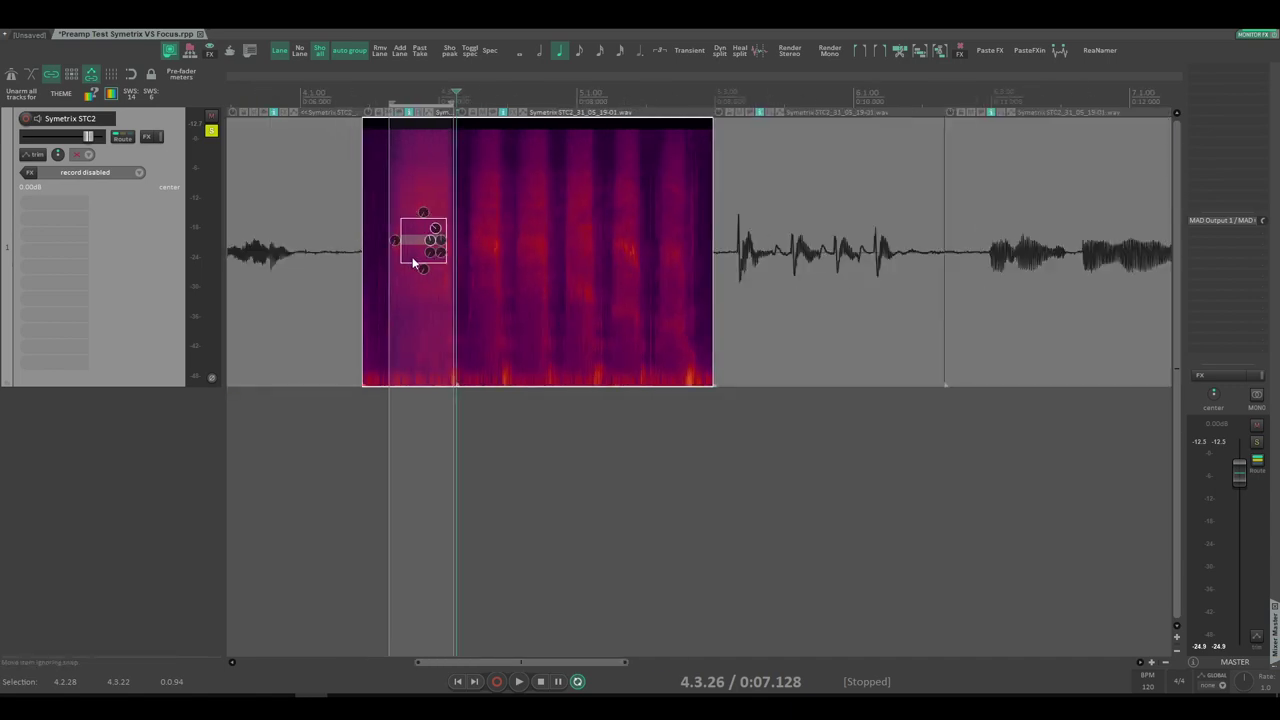
right_click(418, 247)
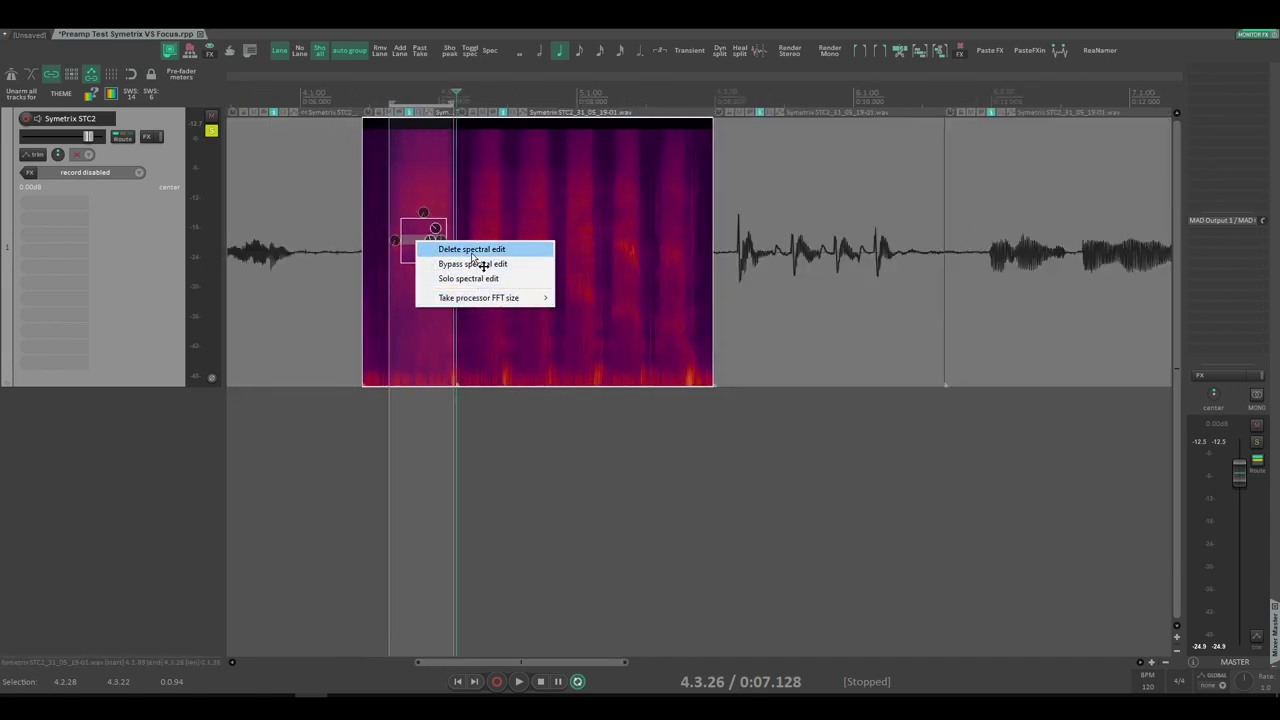
click(468, 250)
right_click(423, 282)
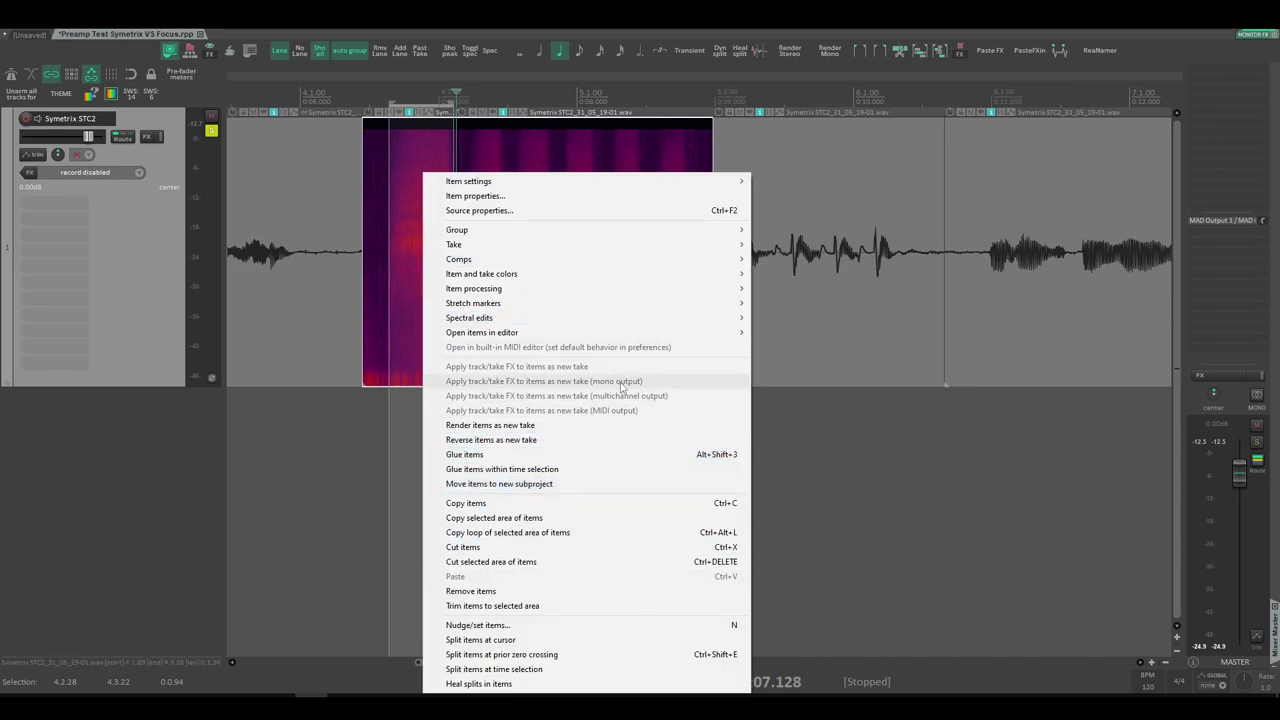
mouse_move(630, 320)
click(790, 320)
Step: Place the edit cursor at about 3.1.24, clear the time selection, and briefly play the track from there
scroll(425, 115, down, 5)
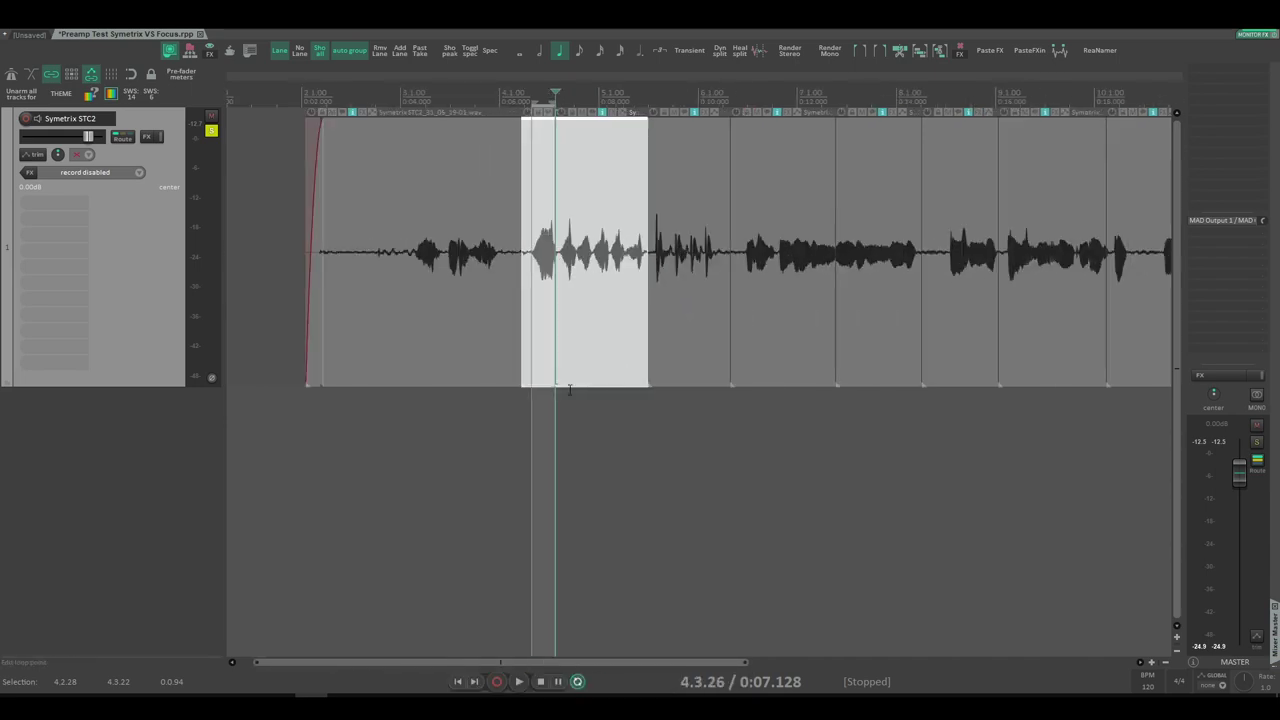
click(431, 102)
scroll(600, 270, down, 3)
scroll(600, 315, right, 1)
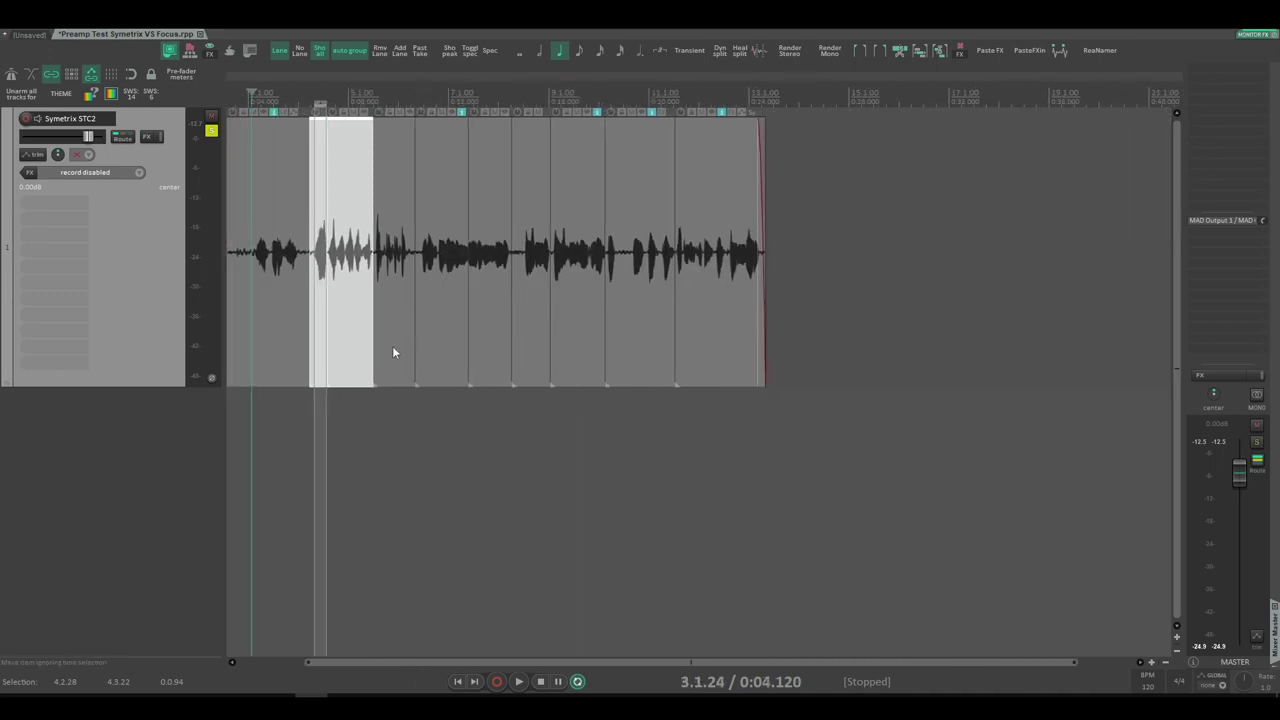
scroll(337, 431, up, 3)
scroll(476, 424, left, 3)
key(Escape)
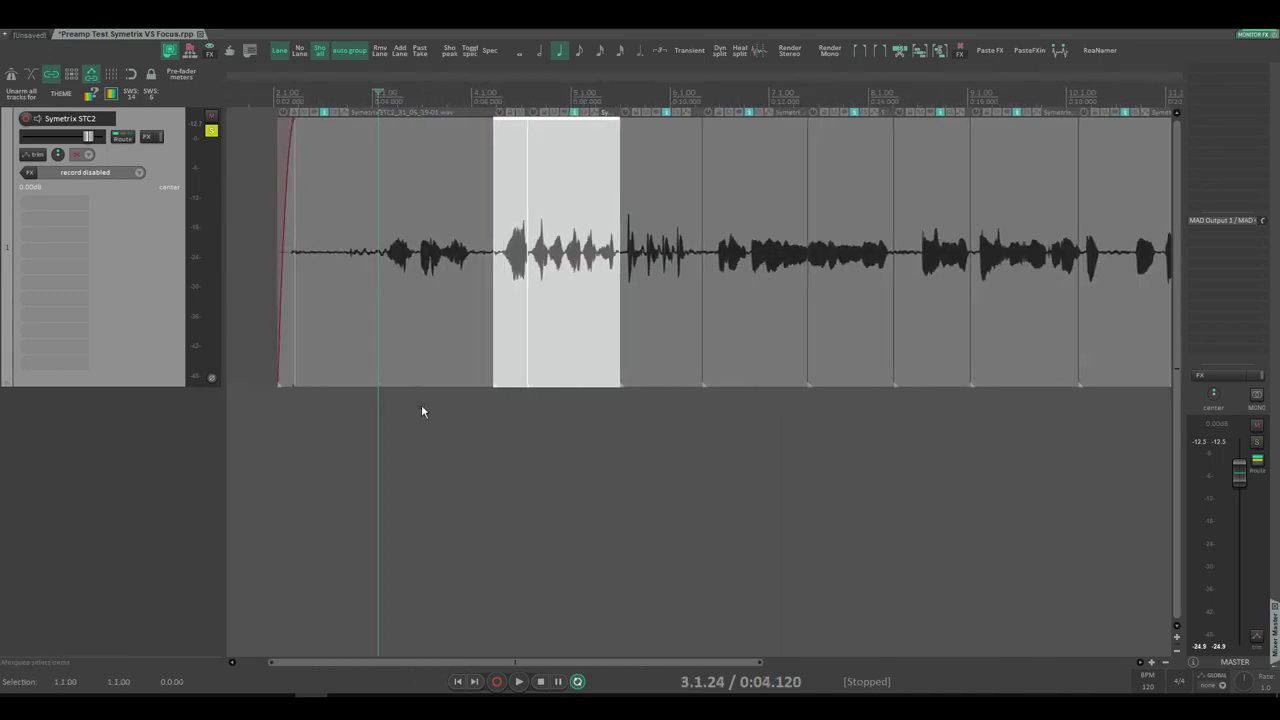
key(space)
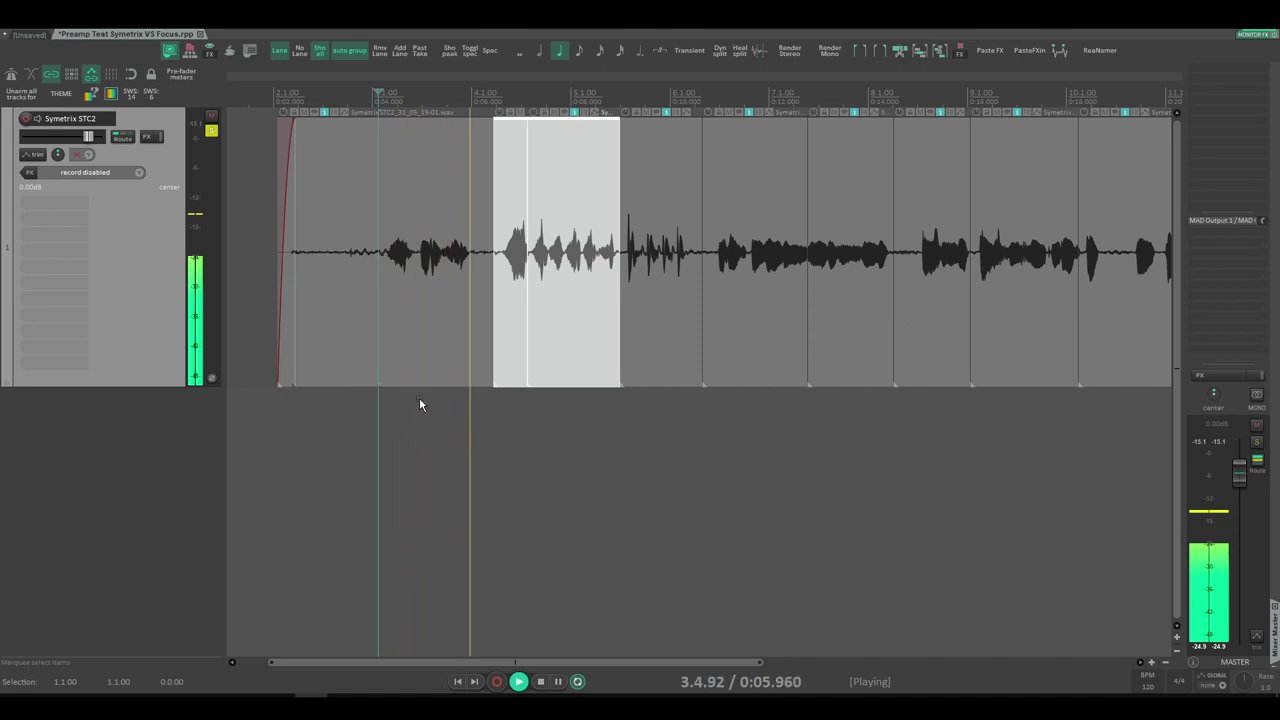
key(space)
Step: Select only the short split item with the first burst and trim its start to where the waveform begins
scroll(448, 350, up, 3)
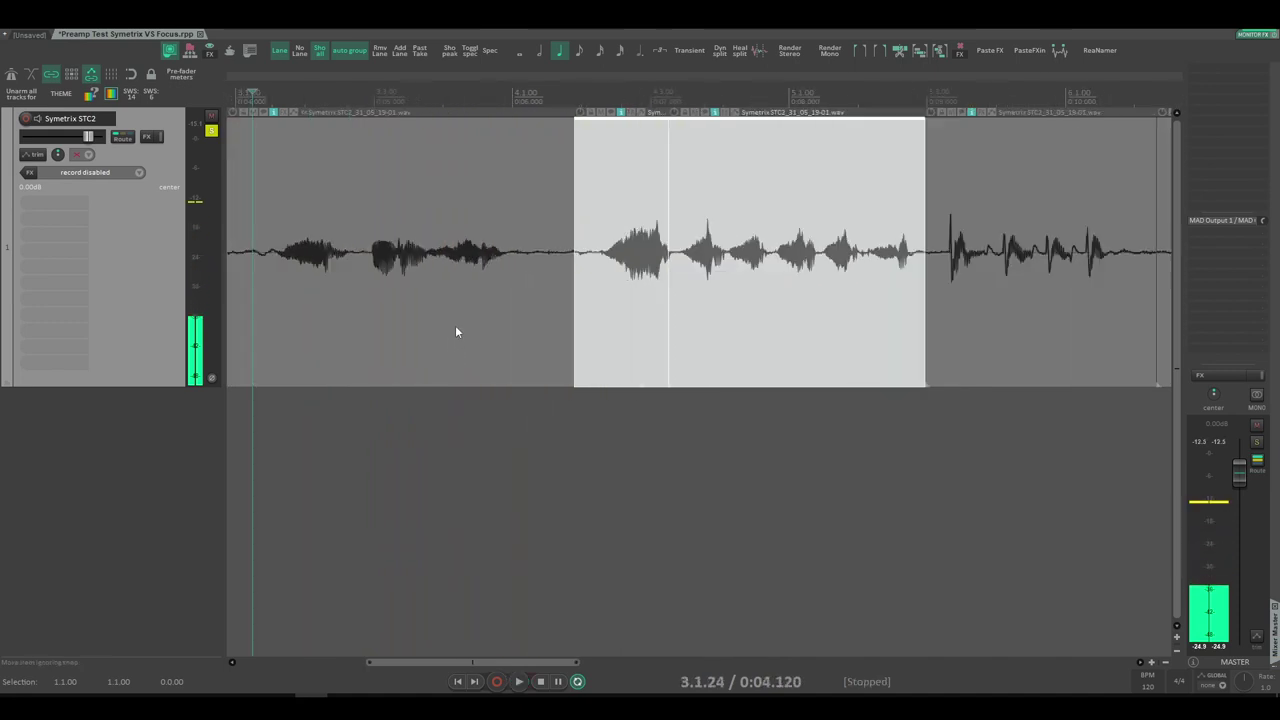
click(693, 428)
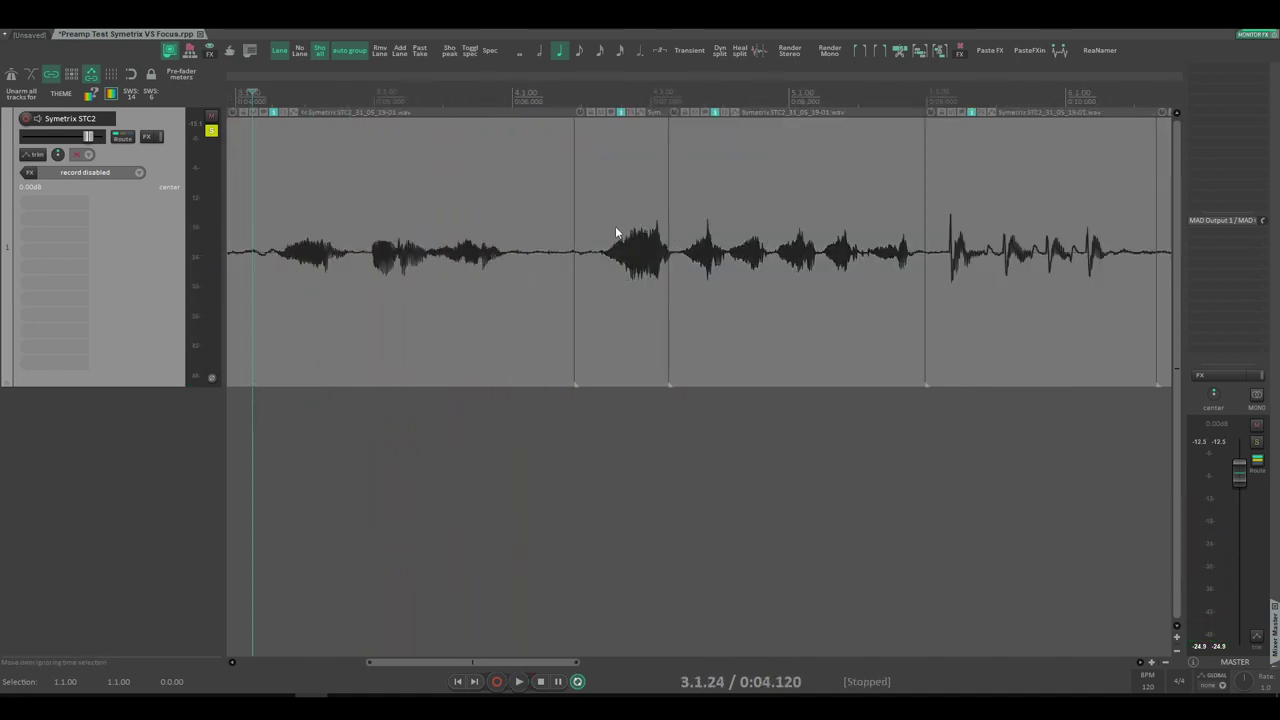
scroll(615, 226, right, 3)
click(558, 244)
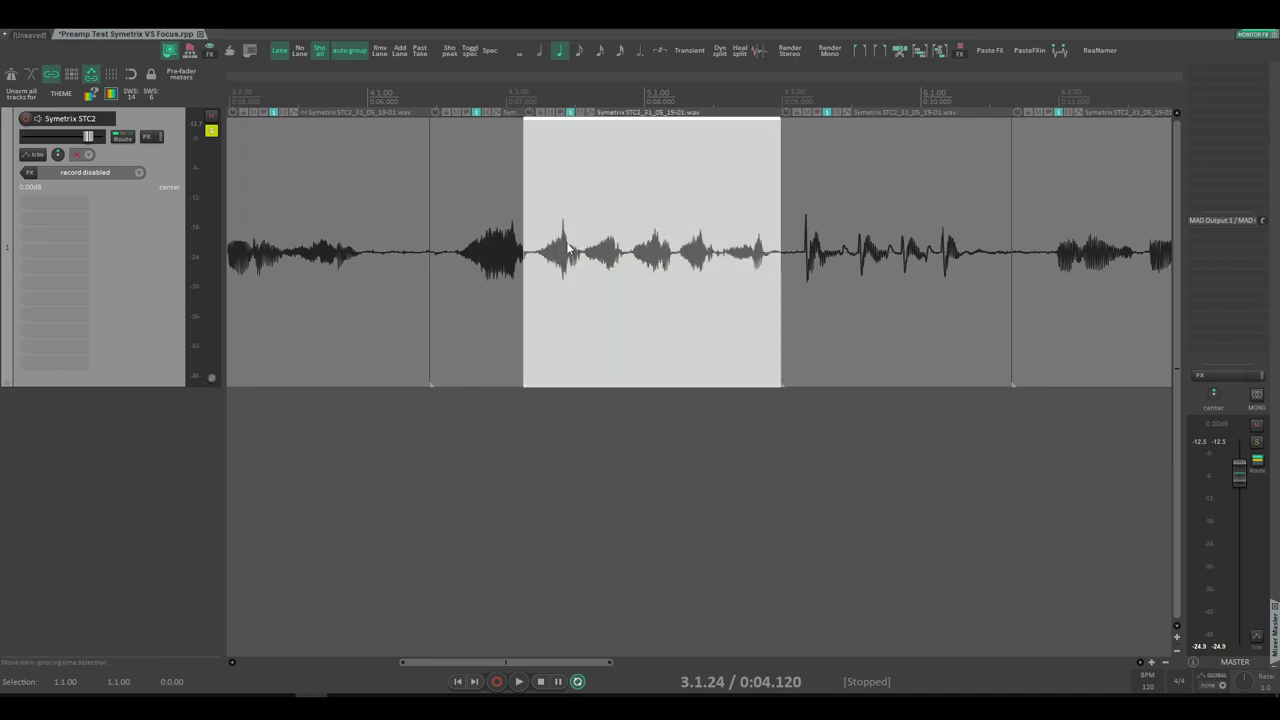
scroll(503, 262, up, 3)
click(539, 172)
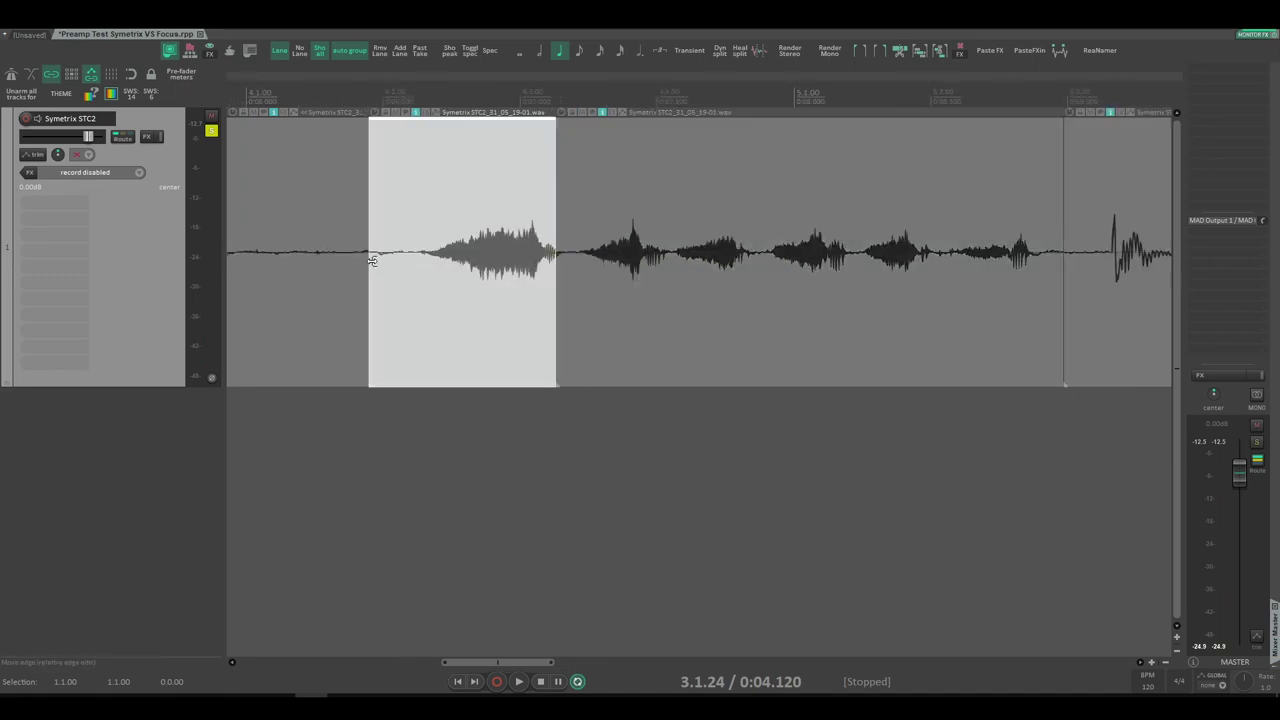
drag(372, 261, 418, 260)
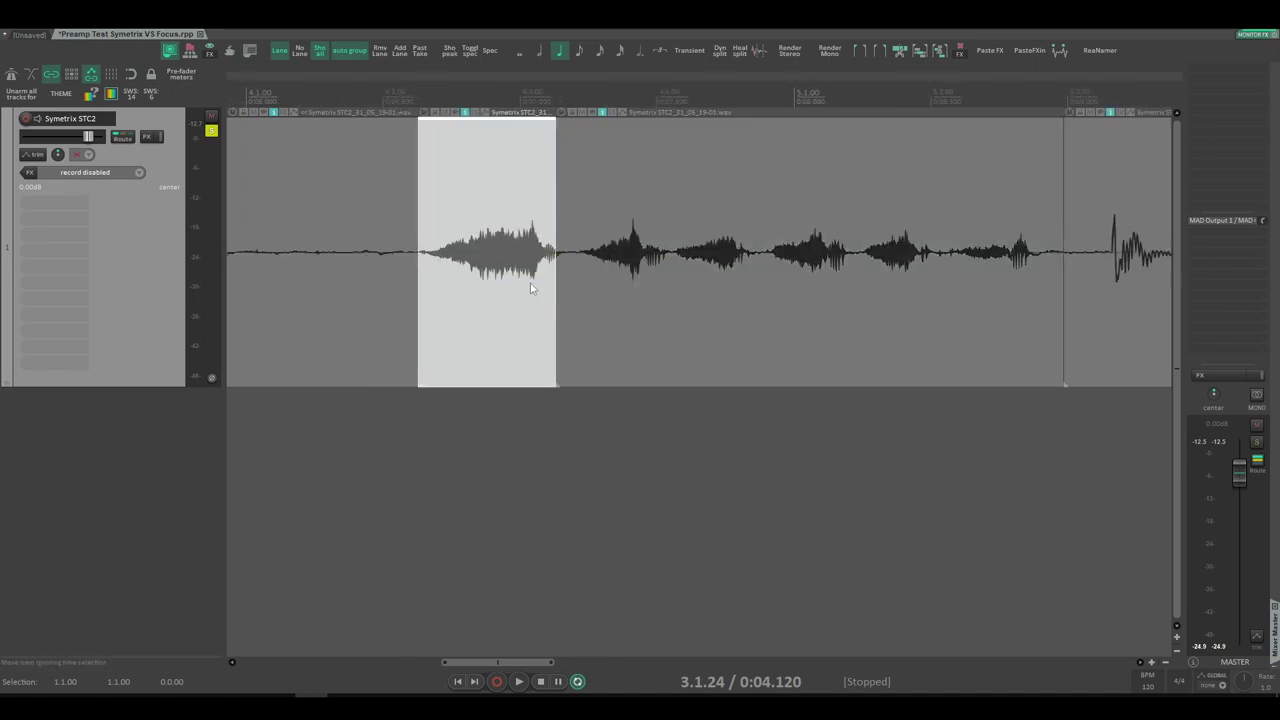
Step: Show the spectrogram on the trimmed short item through its spectral edits options
right_click(503, 252)
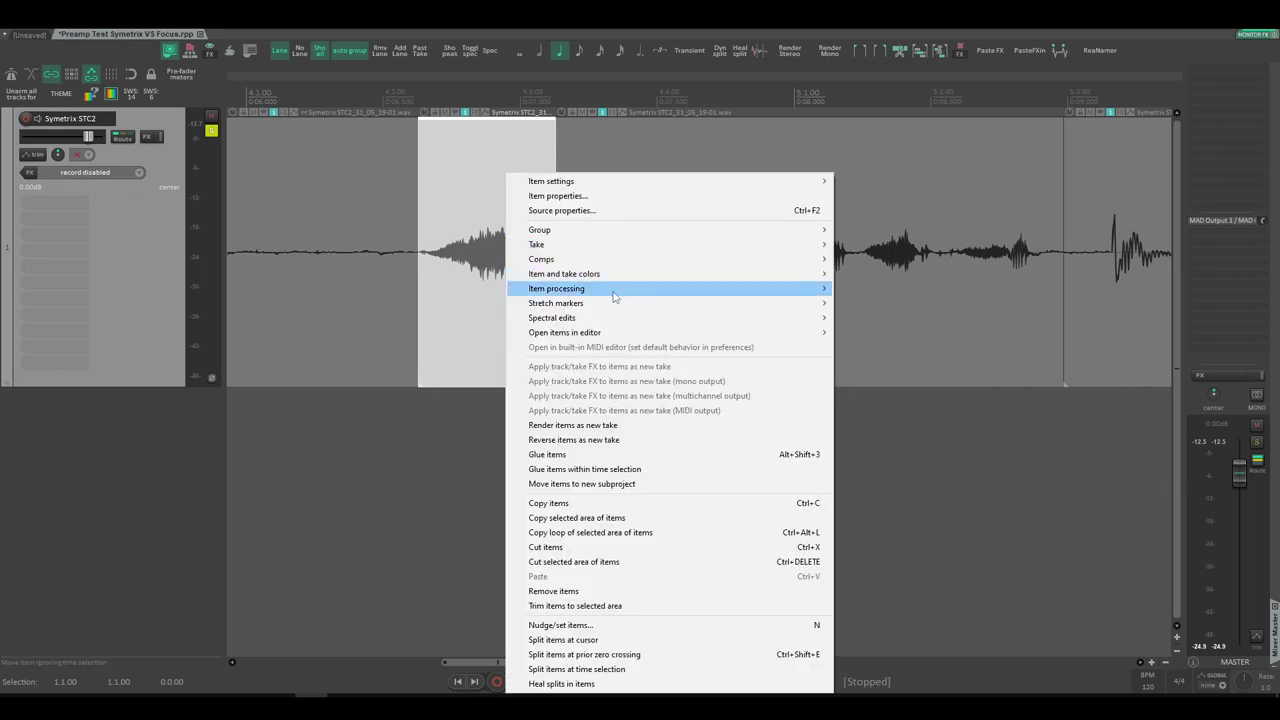
mouse_move(651, 320)
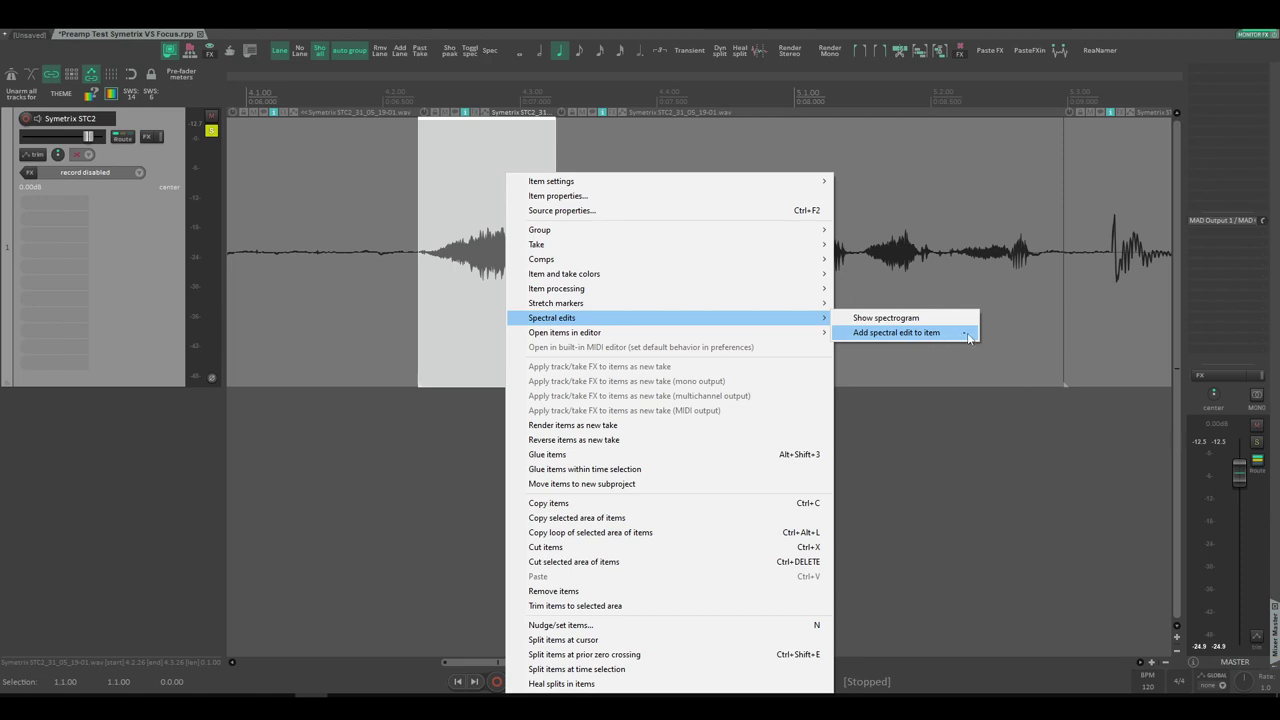
click(903, 320)
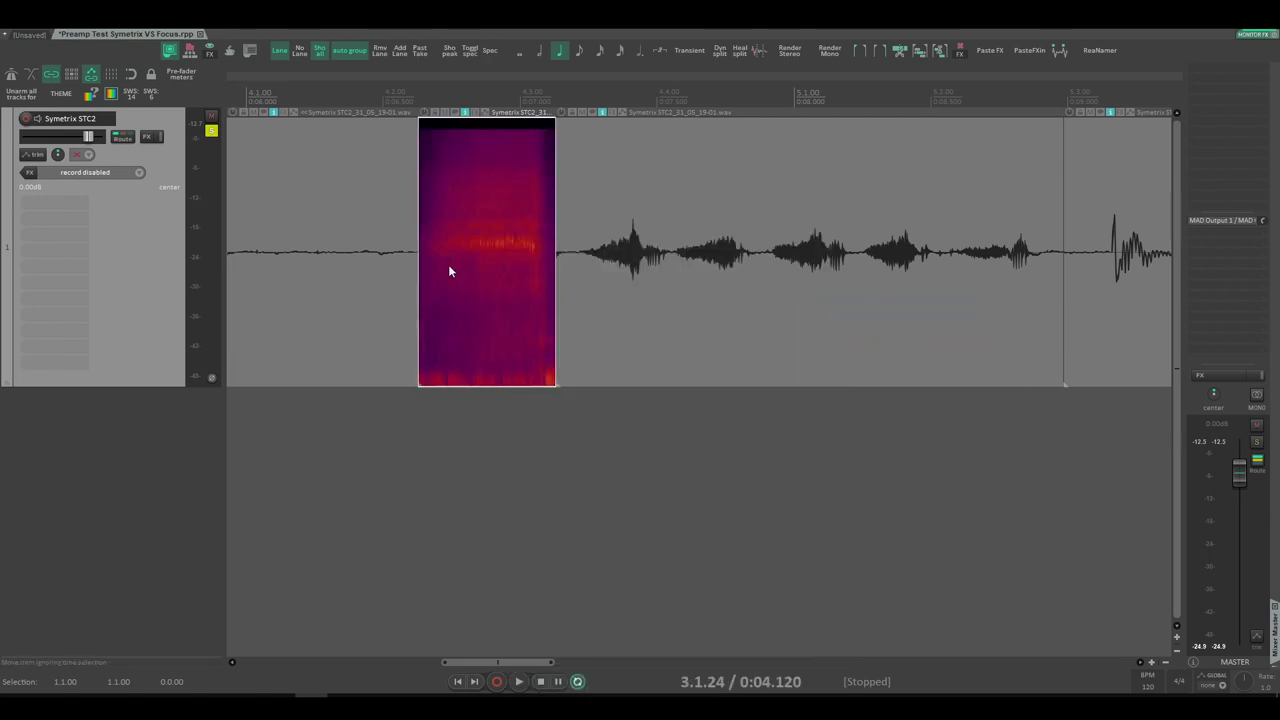
Step: Add a spectral edit to the second burst over the time selection from 4.3.45 to 4.3.95
right_click(495, 265)
mouse_move(727, 322)
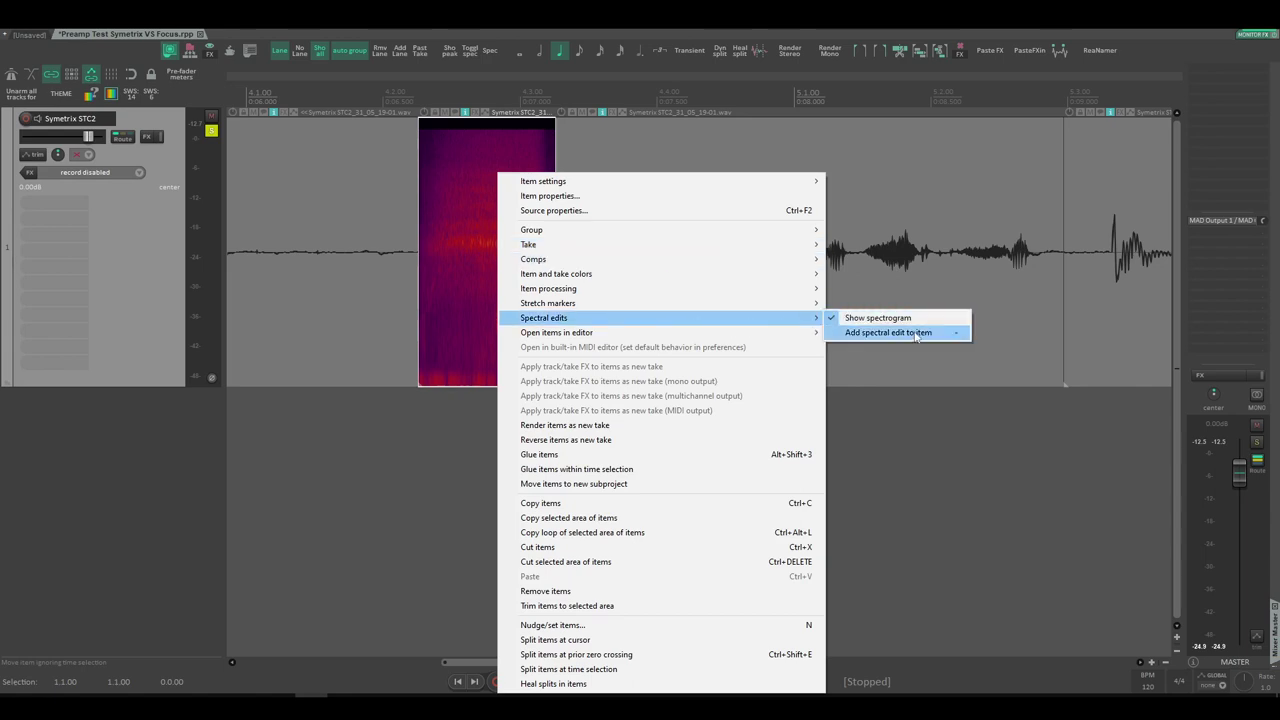
click(903, 334)
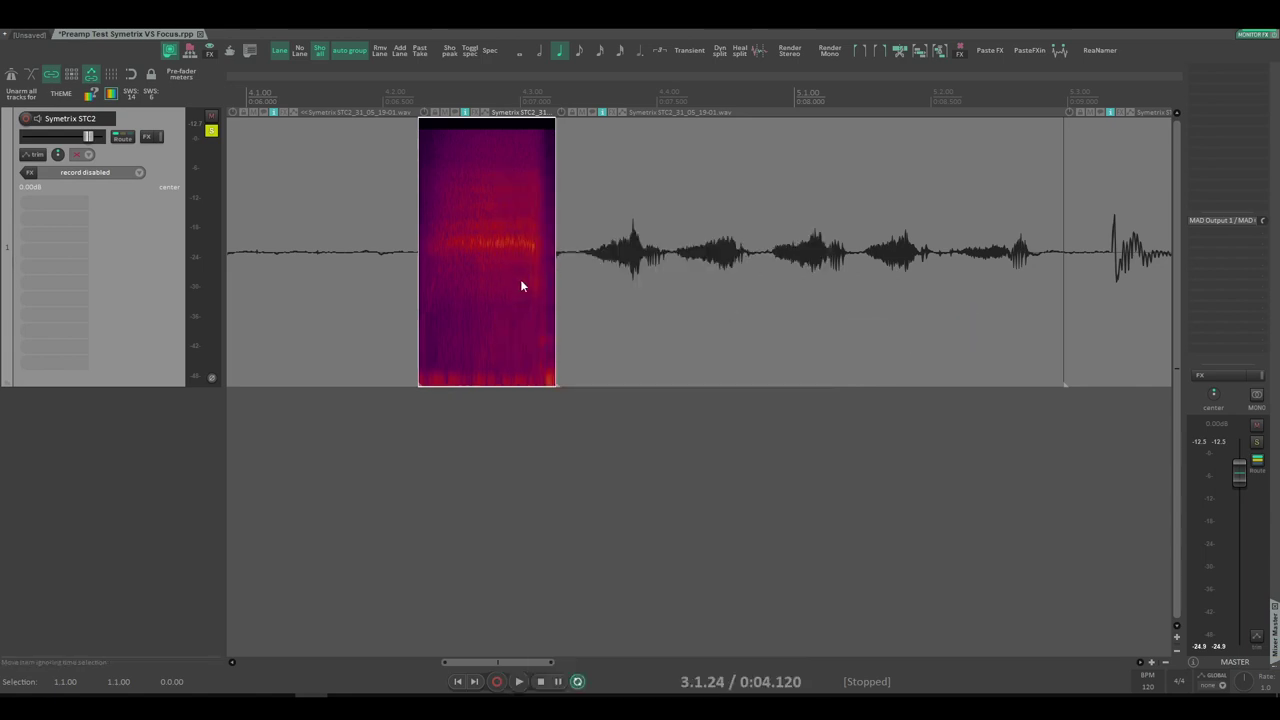
right_click(521, 281)
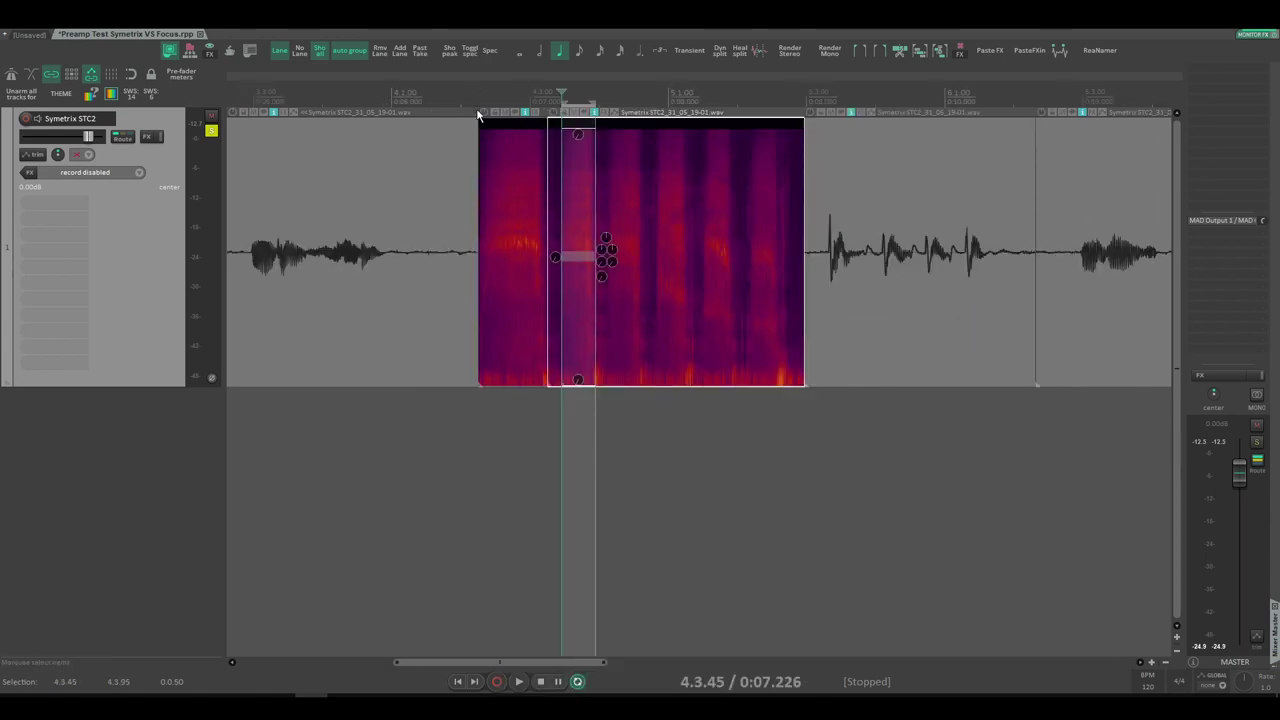
Step: Play the track from the first burst through the new spectral edit
key(space)
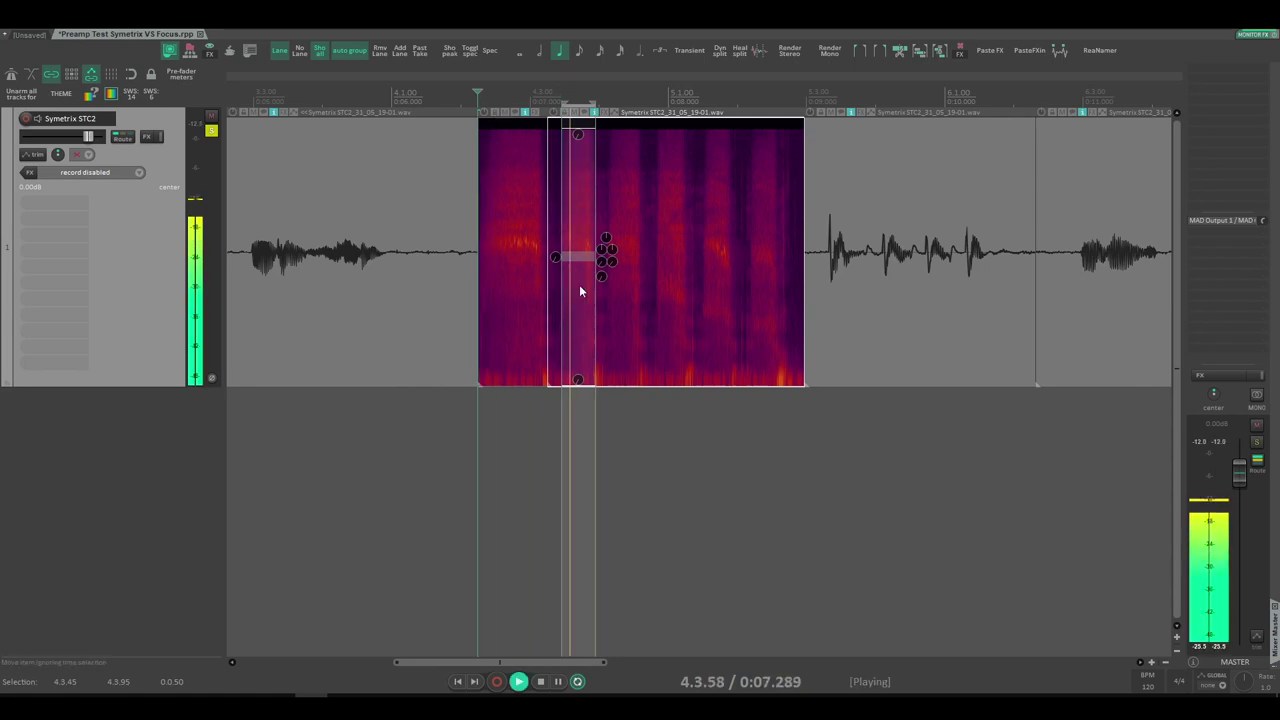
scroll(585, 282, up, 4)
key(space)
key(space)
key(space)
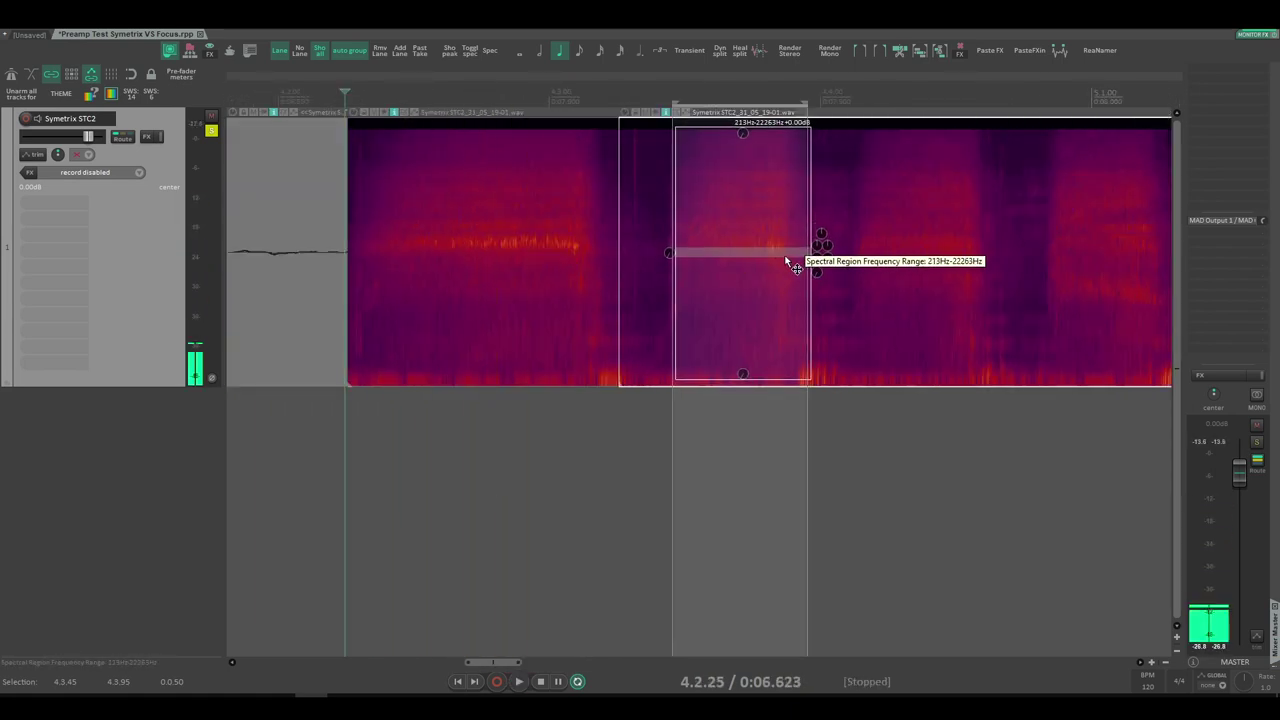
Step: Narrow the second burst's spectral edit to a thin band starting at 6097 Hz, set its gain to -11.75 dB, and audition it
drag(670, 244, 734, 247)
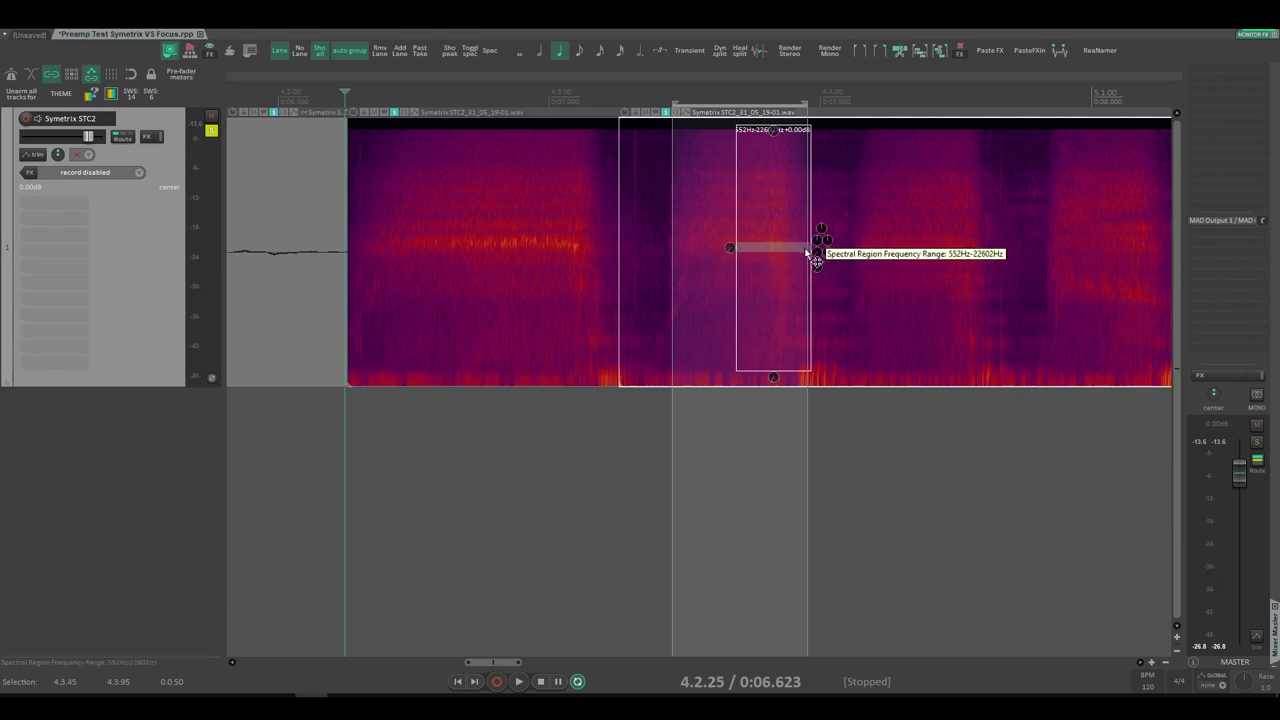
drag(781, 125, 779, 296)
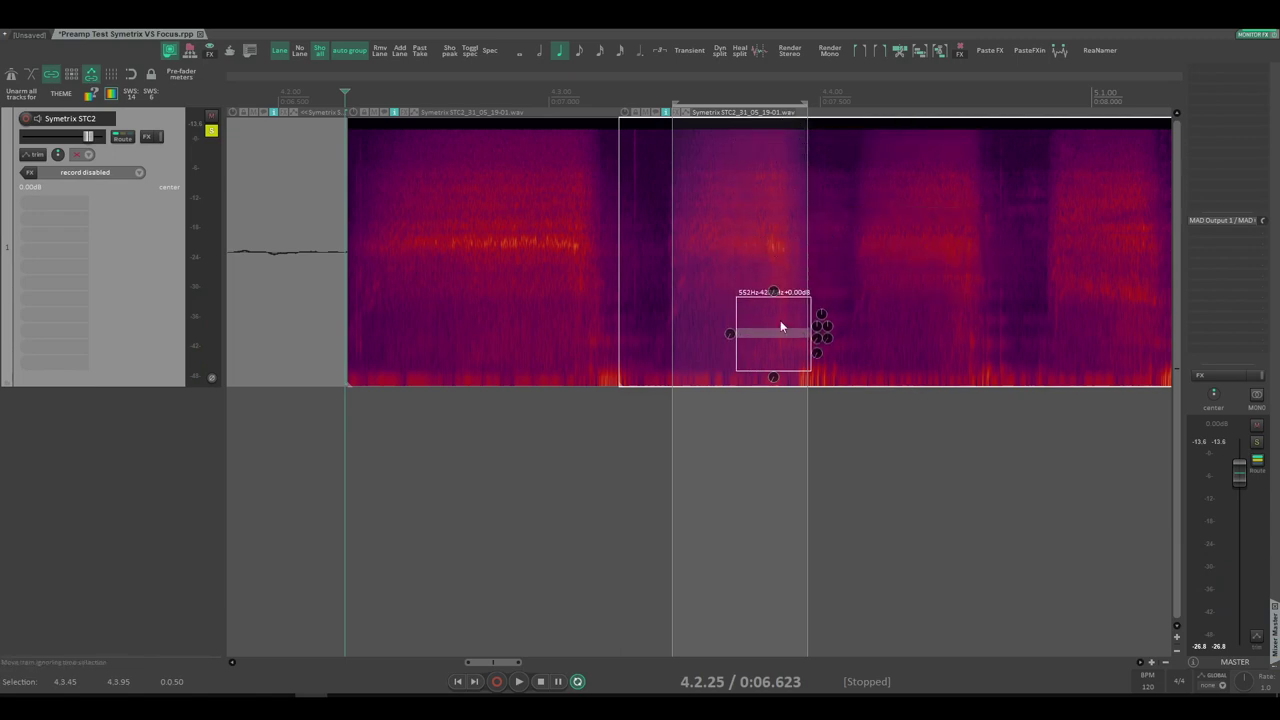
drag(780, 372, 816, 267)
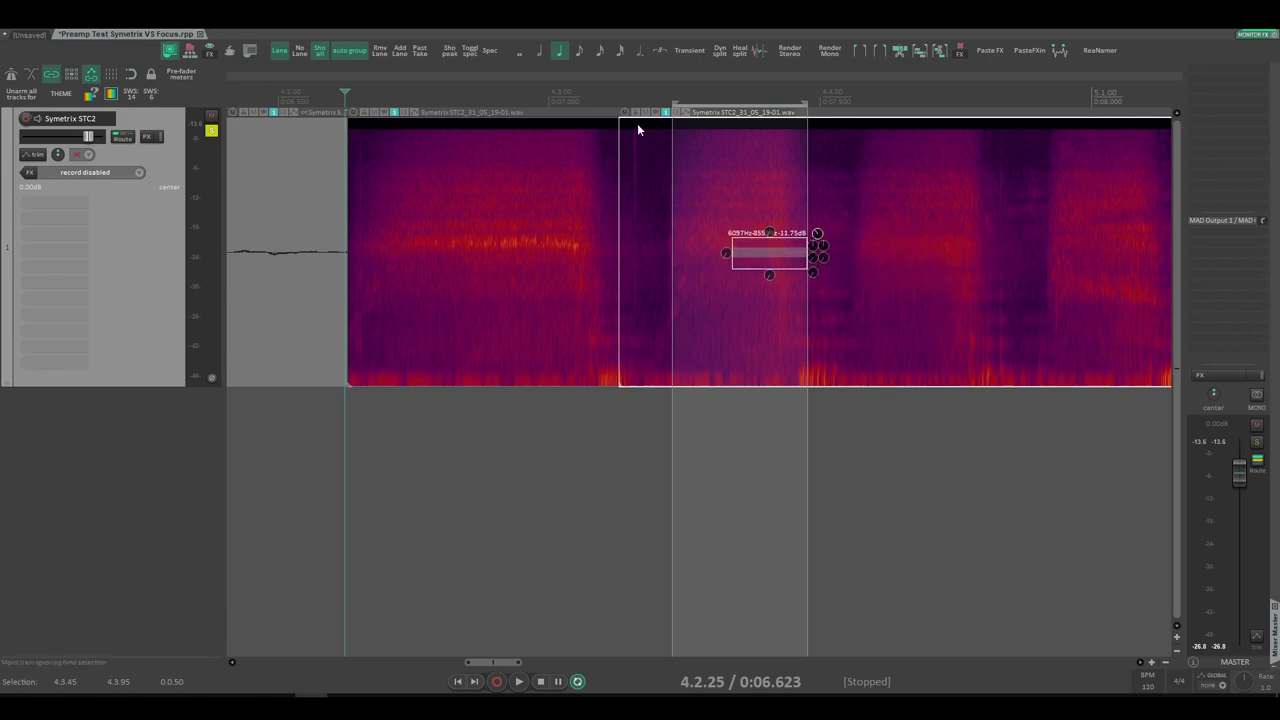
click(503, 96)
key(space)
key(space)
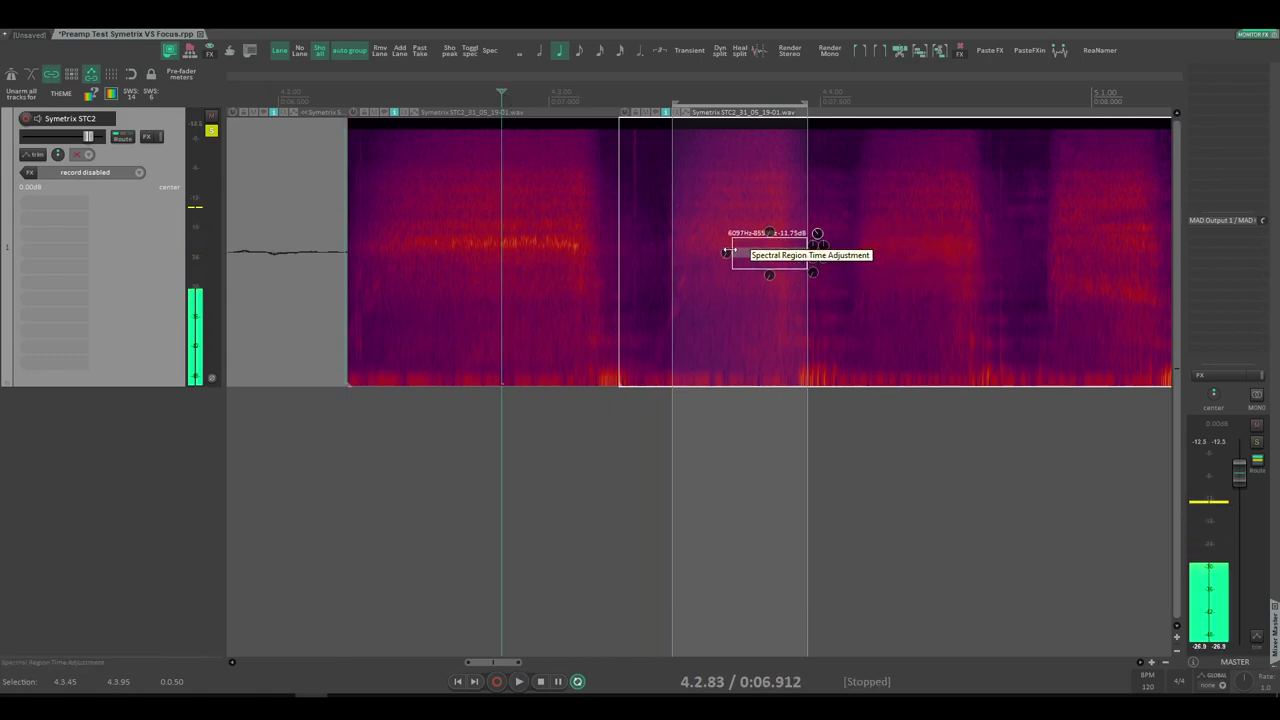
Step: Move and resize the spectral edit to cover 7021–8946 Hz, clear the time selection, and play it back from 4.2.83
drag(729, 250, 797, 247)
key(Escape)
key(space)
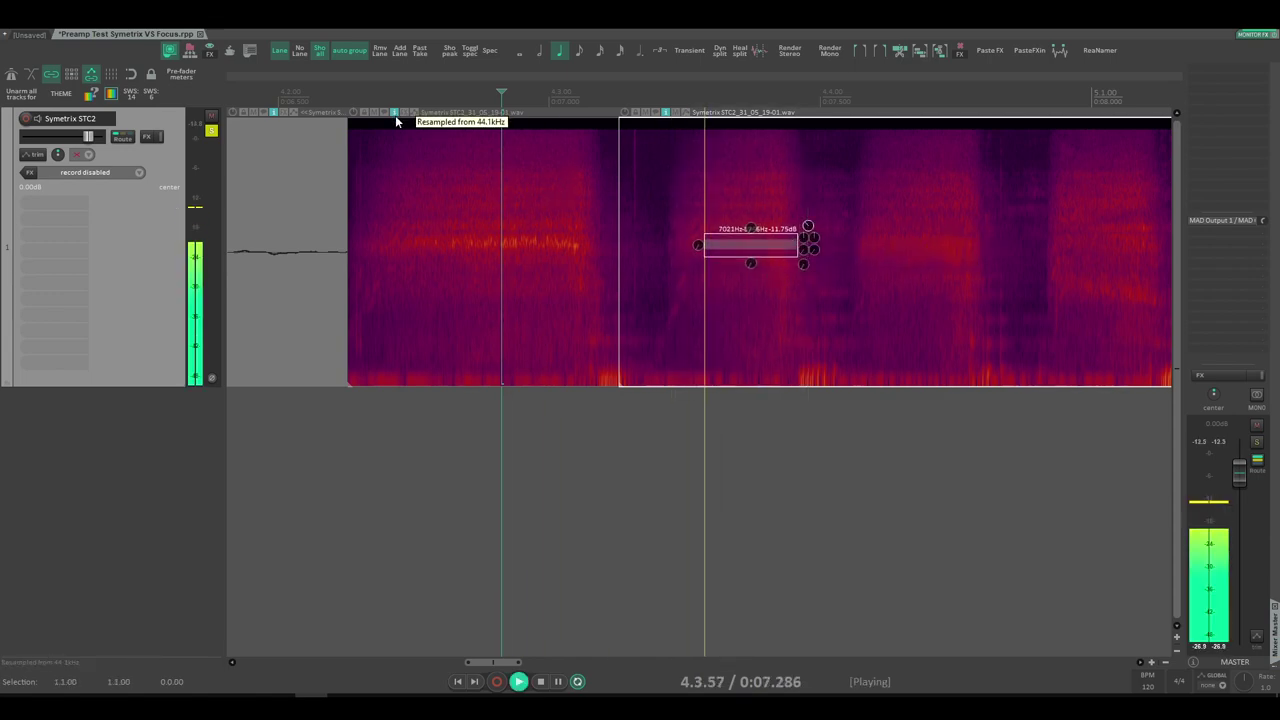
key(space)
key(space)
key(space)
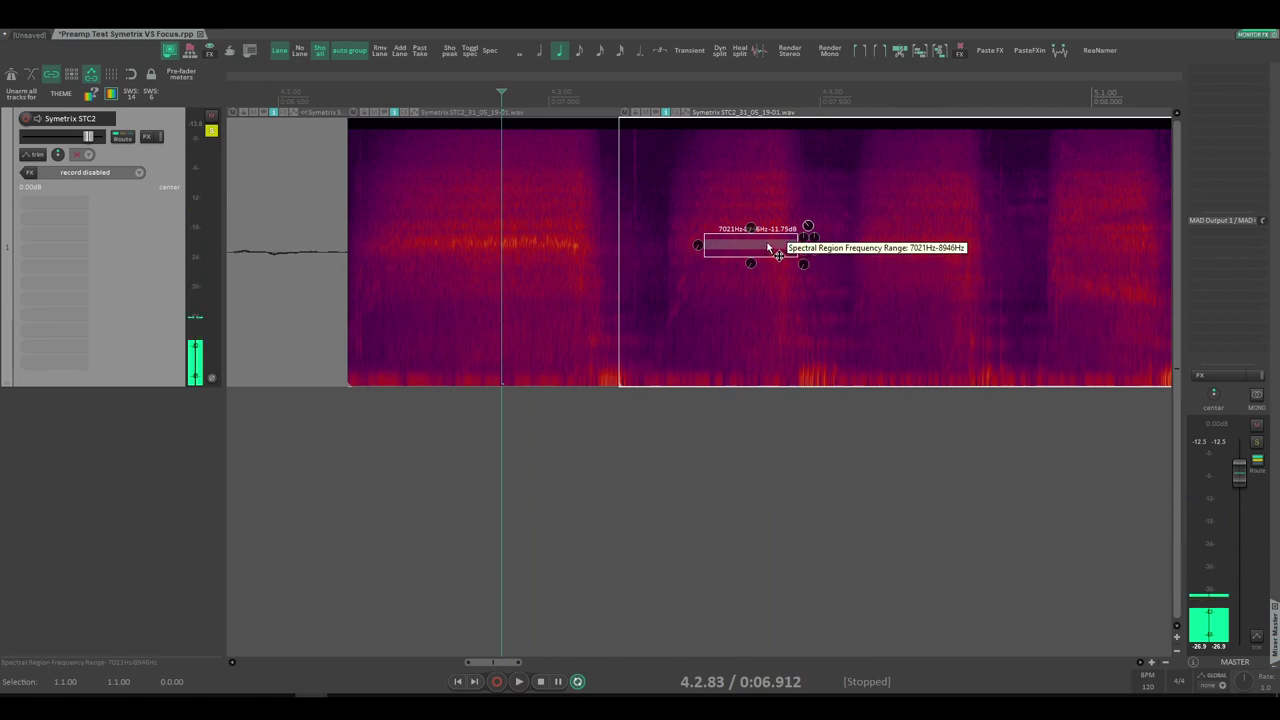
Step: Compare the second burst's playback with its spectral edit bypassed and re-enabled
right_click(775, 253)
click(818, 281)
key(space)
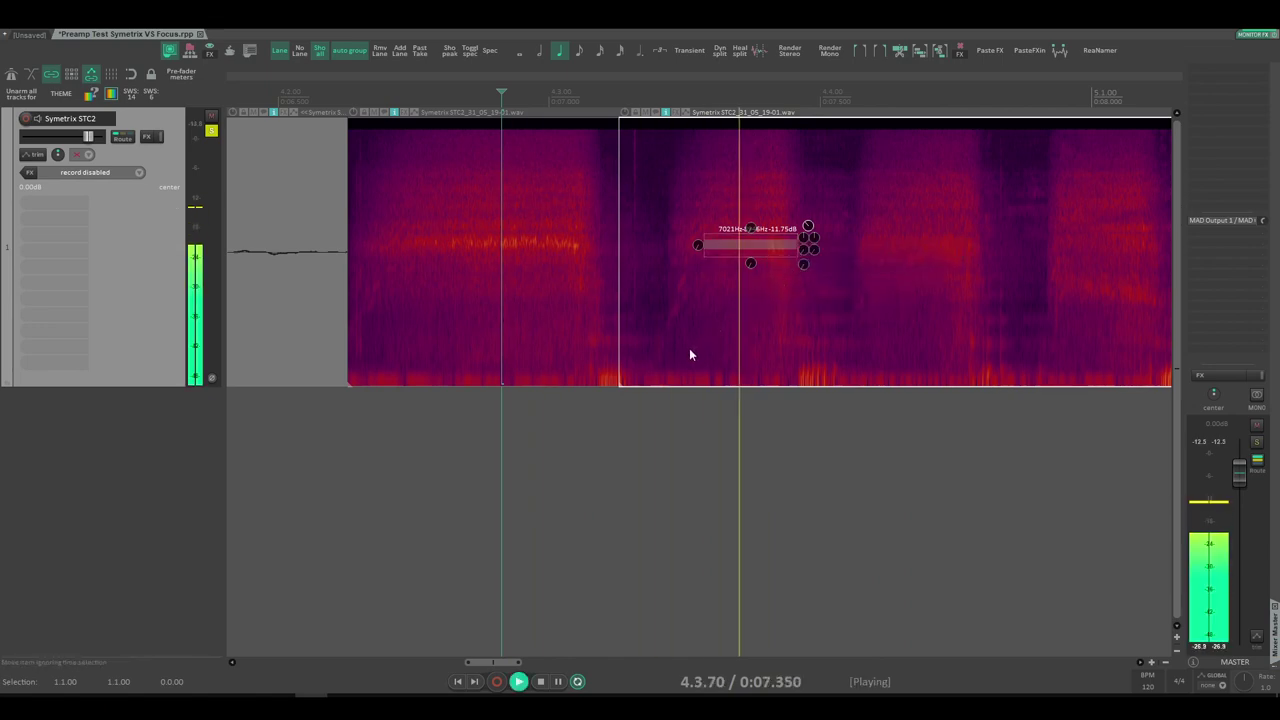
key(space)
right_click(776, 246)
click(805, 270)
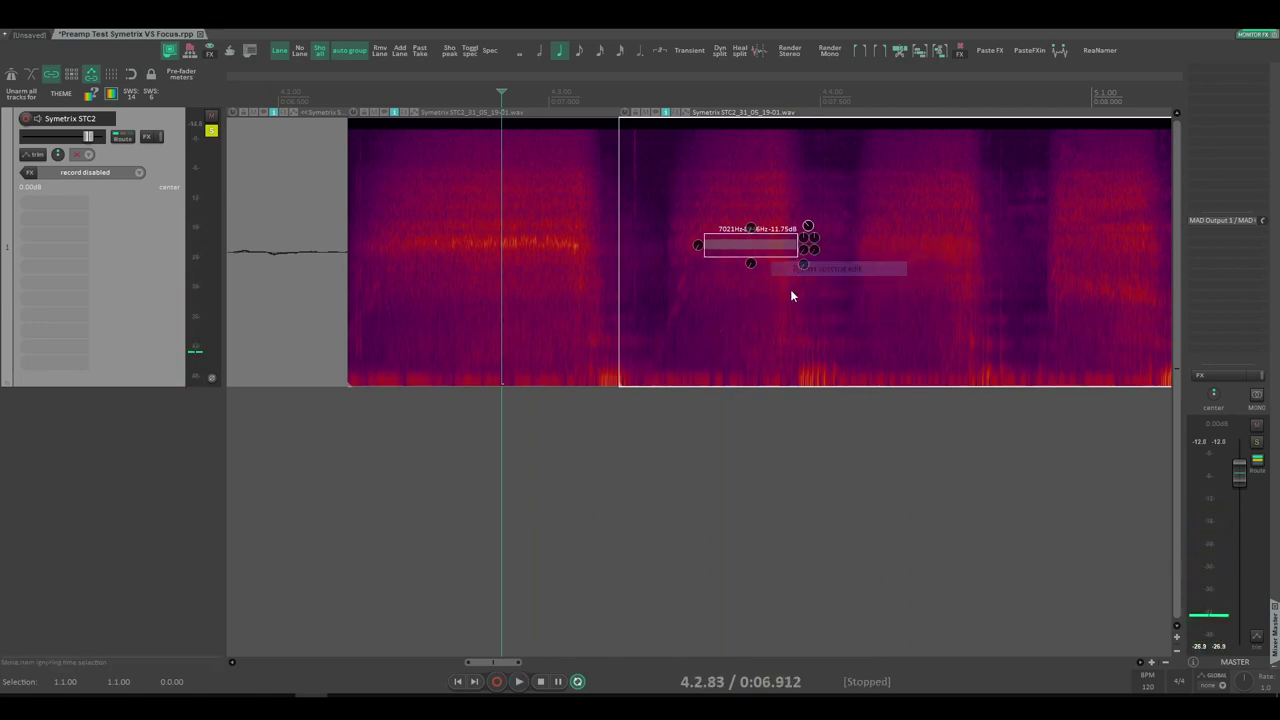
key(space)
key(space)
Step: Widen the spectral edit's frequency range down to 6000 Hz, set its gain to -15.50 dB, and audition it
drag(768, 236, 769, 187)
drag(776, 257, 776, 270)
drag(808, 209, 808, 219)
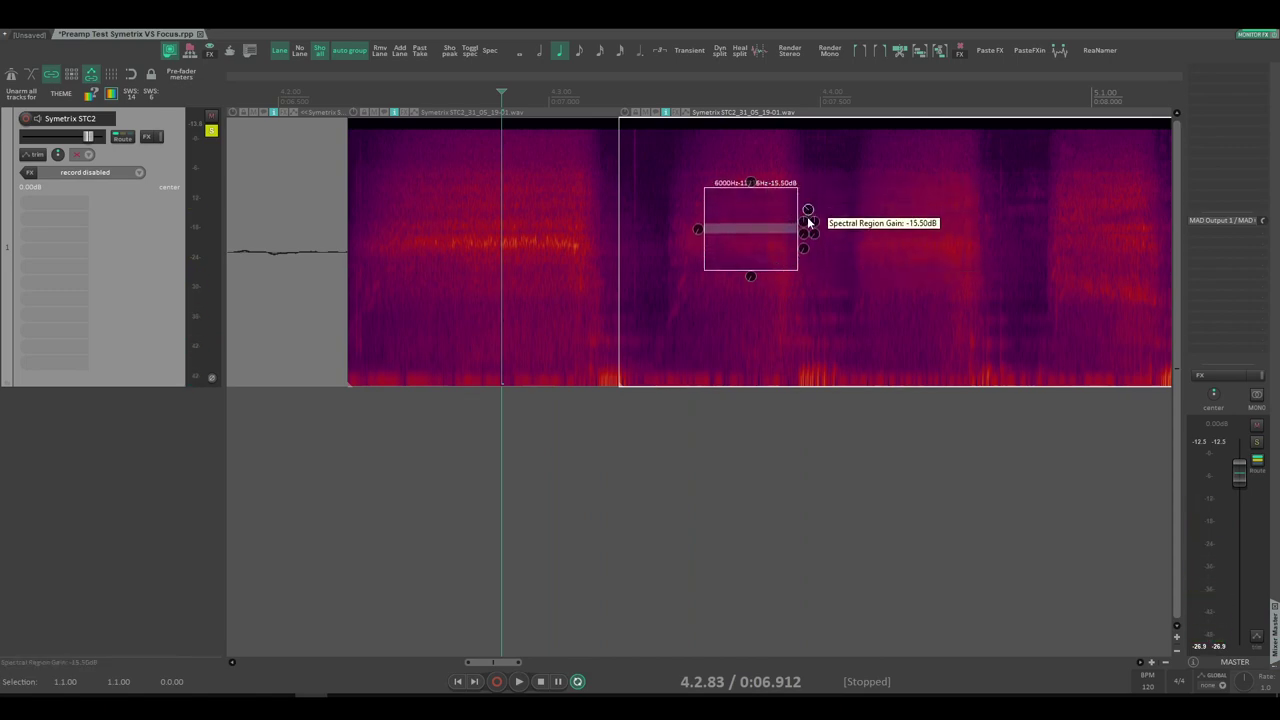
key(space)
key(space)
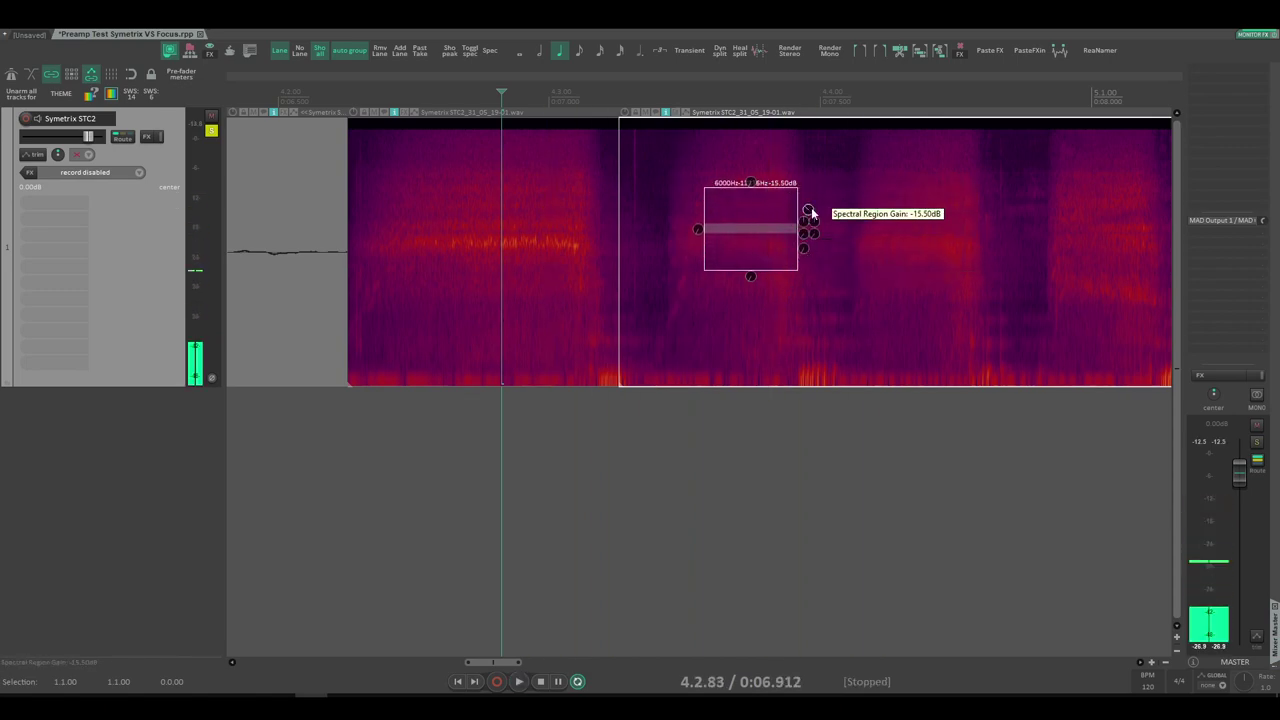
Step: Shrink the spectral edit to a band starting at 6802 Hz with -6.75 dB gain, covering only the end of the second burst
double_click(810, 211)
drag(784, 187, 785, 255)
drag(787, 265, 798, 235)
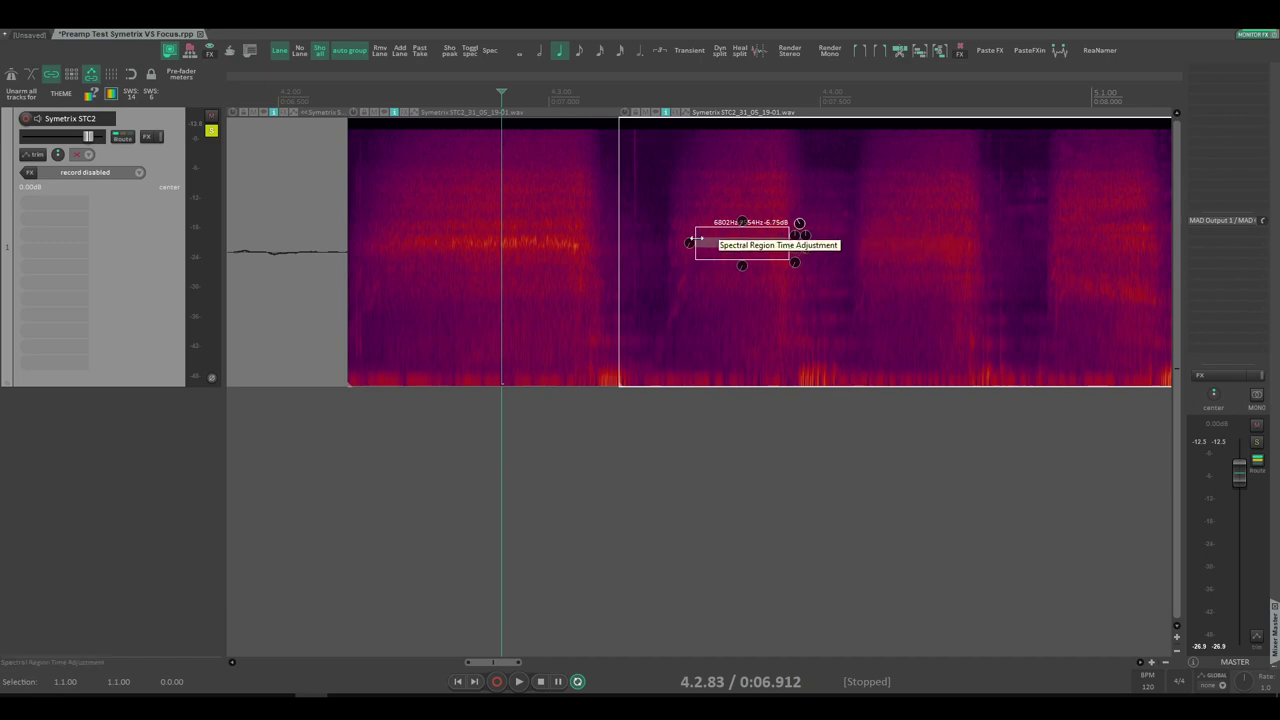
drag(695, 242, 759, 242)
Step: Add another spectral edit over 4.3.54 to 4.3.74 on the second burst and narrow it to 7463–8768 Hz at -8.75 dB
drag(696, 116, 749, 116)
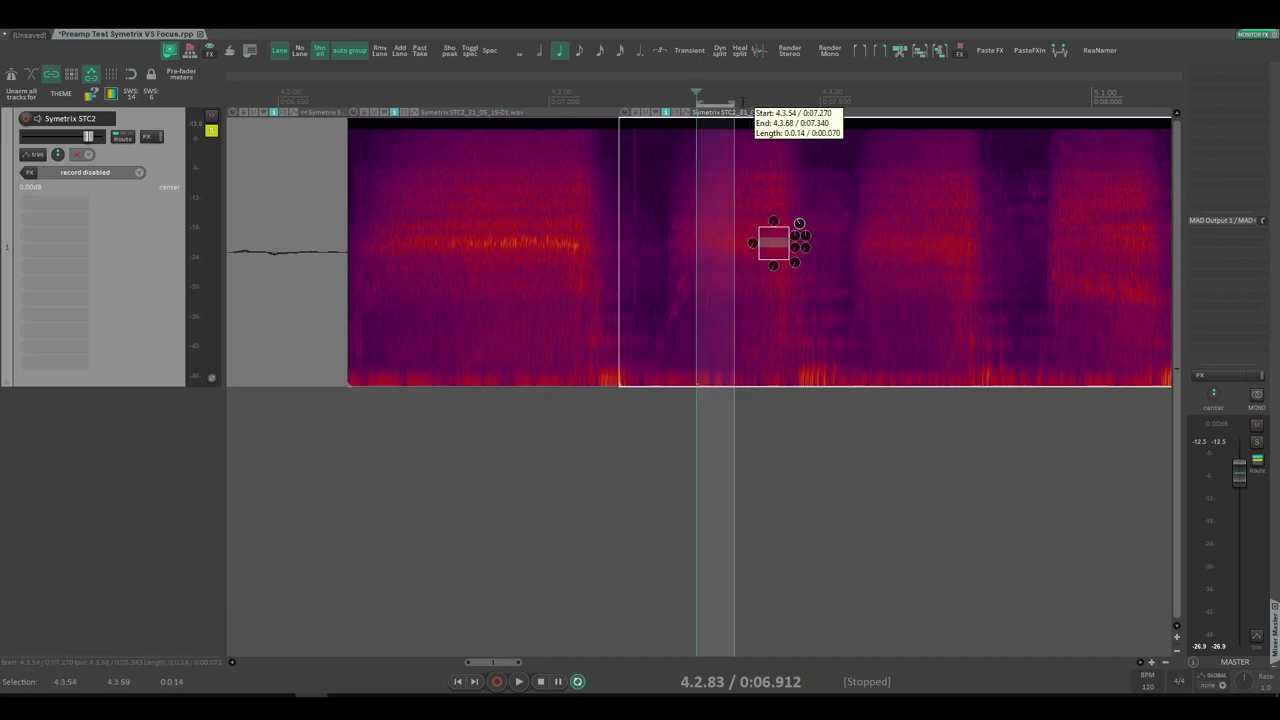
right_click(720, 202)
mouse_move(800, 317)
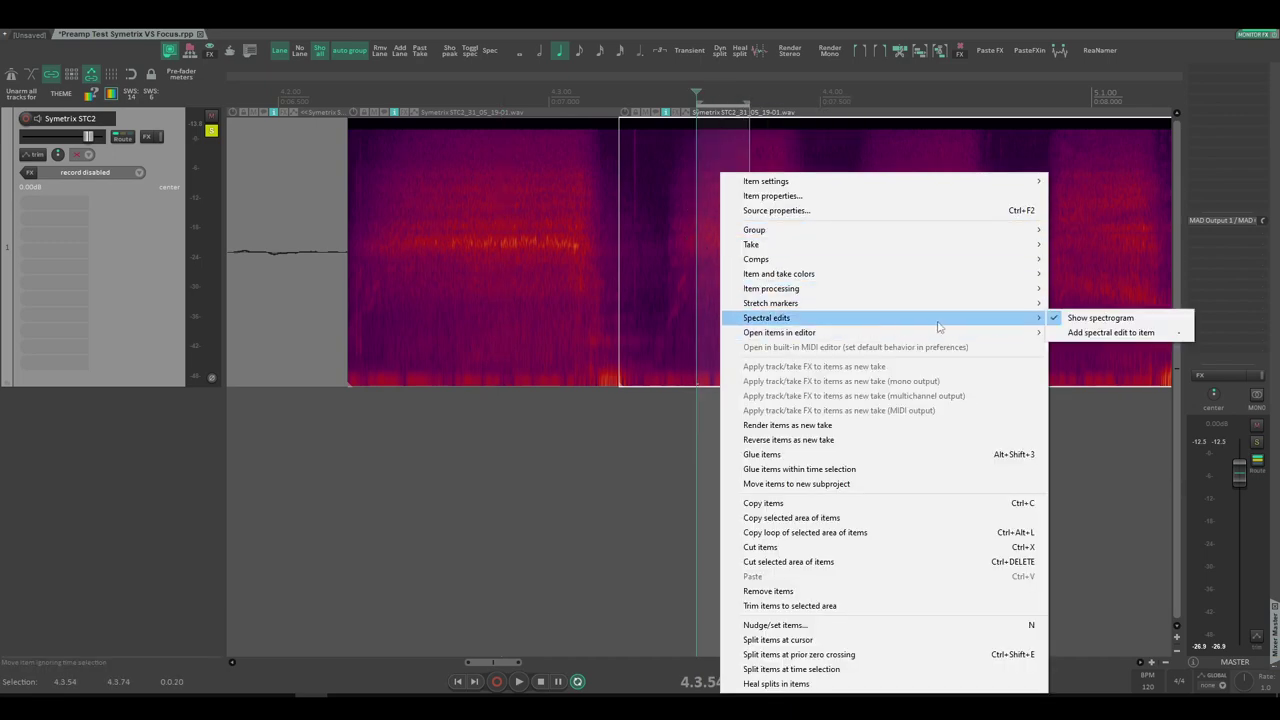
click(1080, 331)
drag(689, 262, 704, 209)
drag(720, 125, 724, 244)
scroll(738, 263, down, 2)
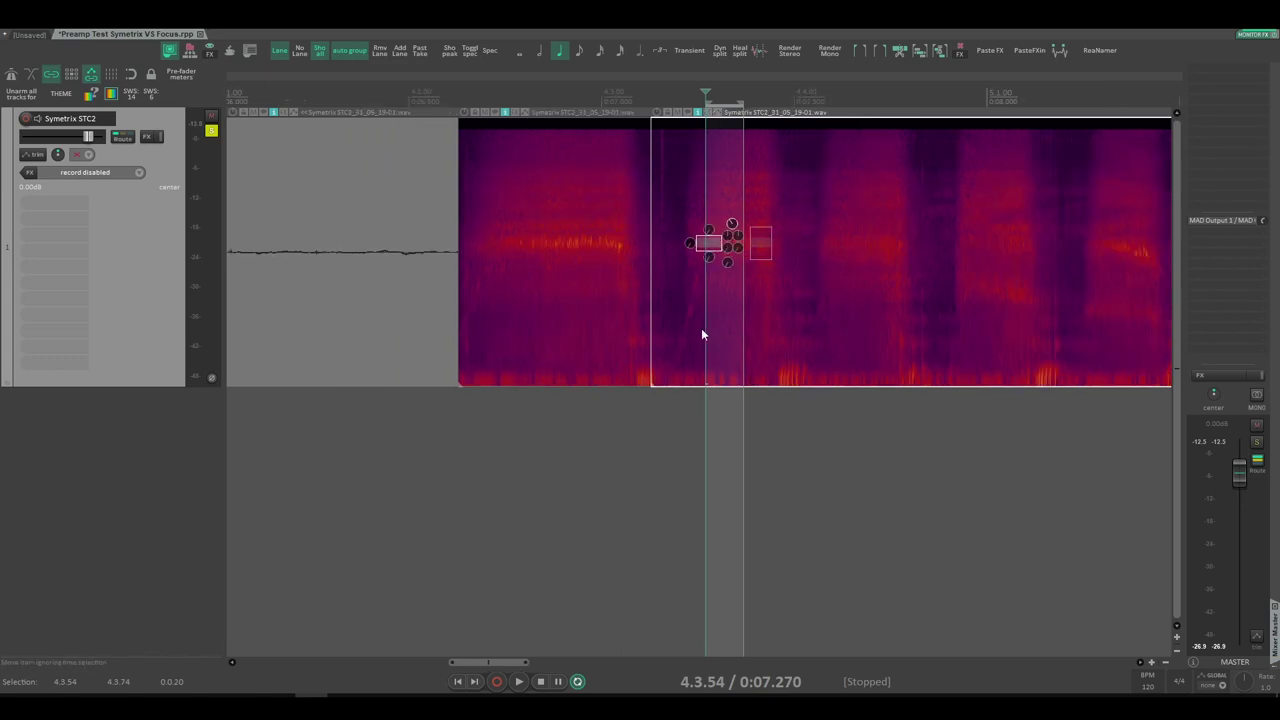
Step: Clear the time selection and audition both spectral edits, playing from 4.3.14 and from the start of the first burst
key(space)
key(space)
key(Escape)
key(space)
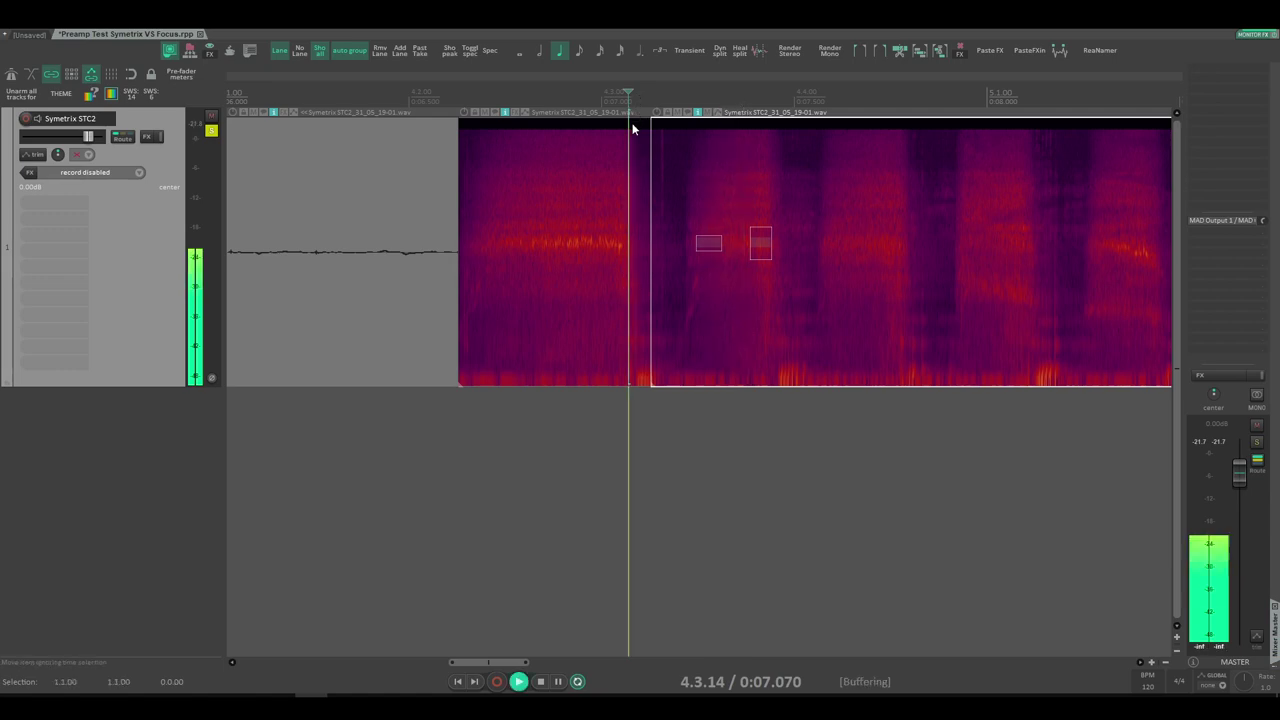
key(space)
click(481, 97)
key(space)
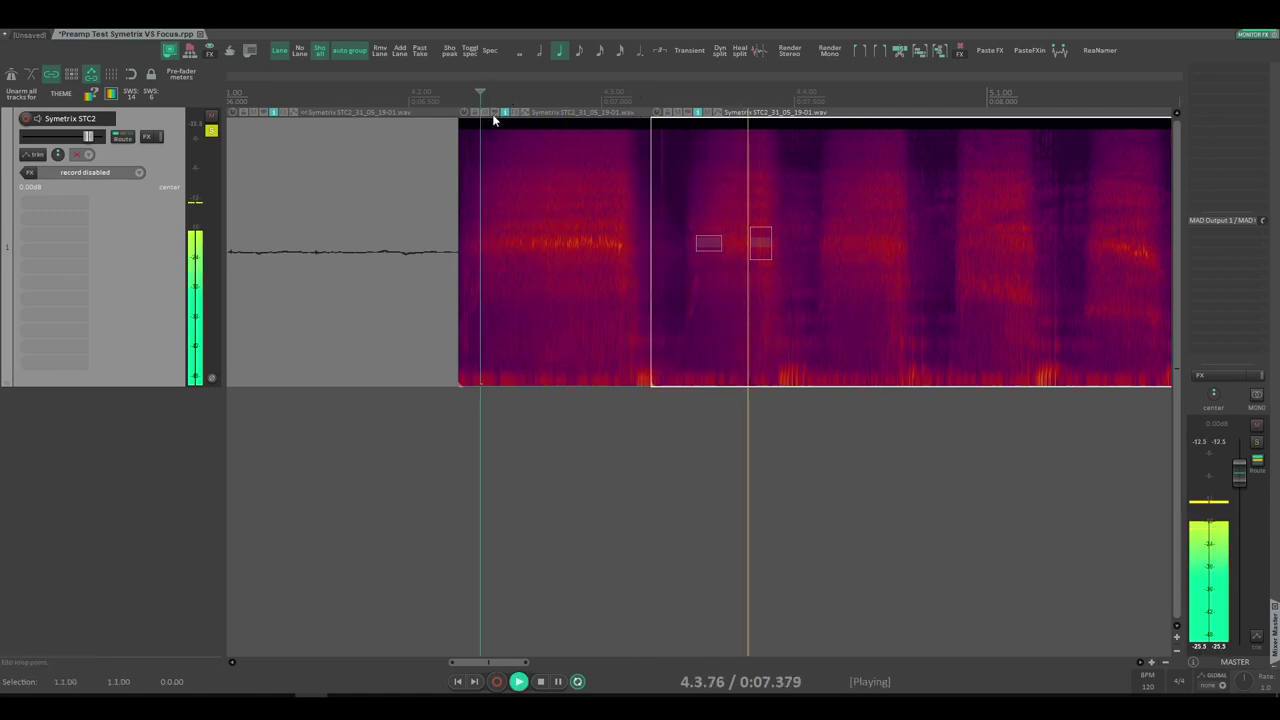
key(space)
Step: Replace the short first-burst item by deleting it, extending the preceding item over the gap and splitting that at 4.2.25
click(551, 244)
right_click(551, 248)
click(502, 400)
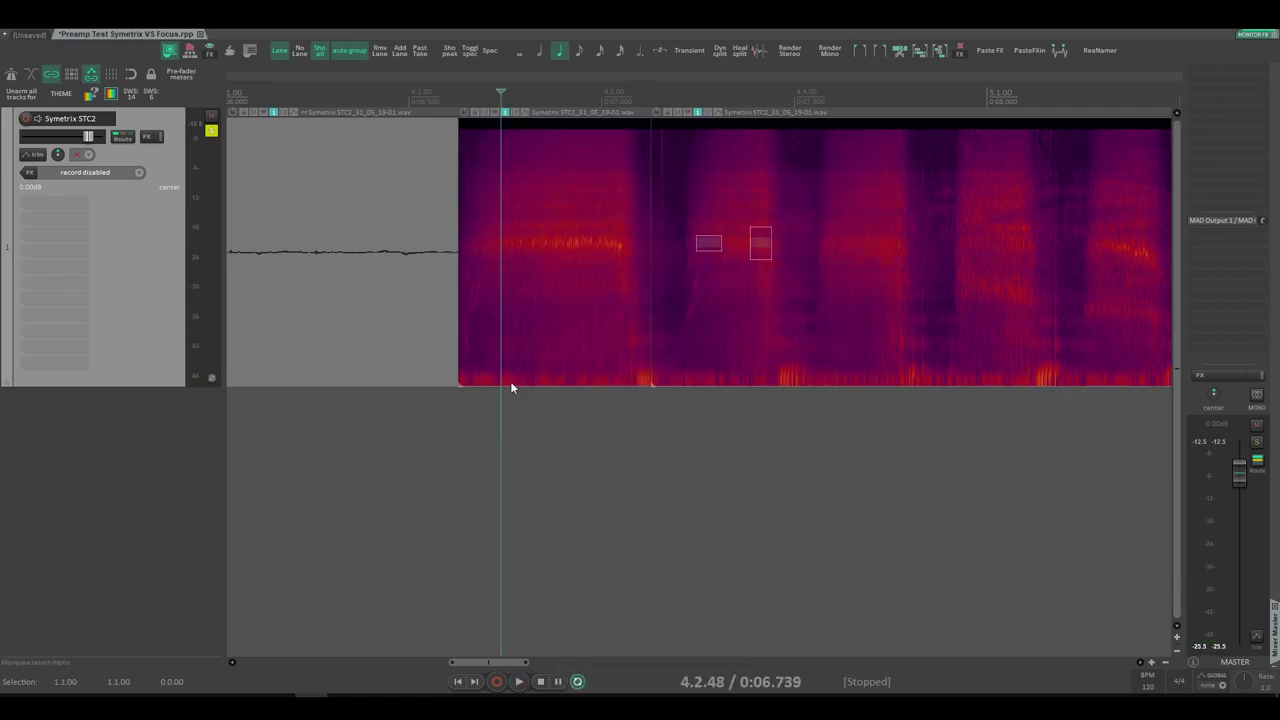
click(544, 293)
key(Delete)
drag(459, 262, 660, 268)
click(458, 246)
key(s)
Step: Show the spectrogram on the newly split first-burst item
right_click(526, 173)
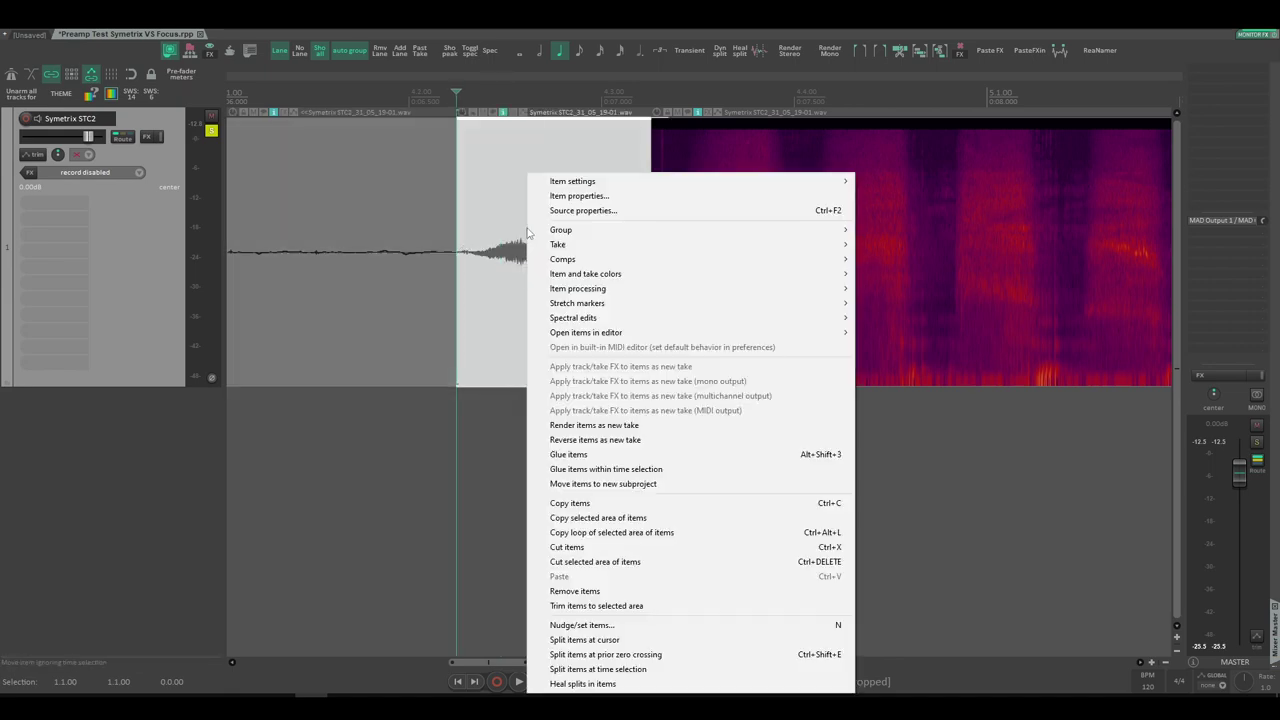
mouse_move(836, 322)
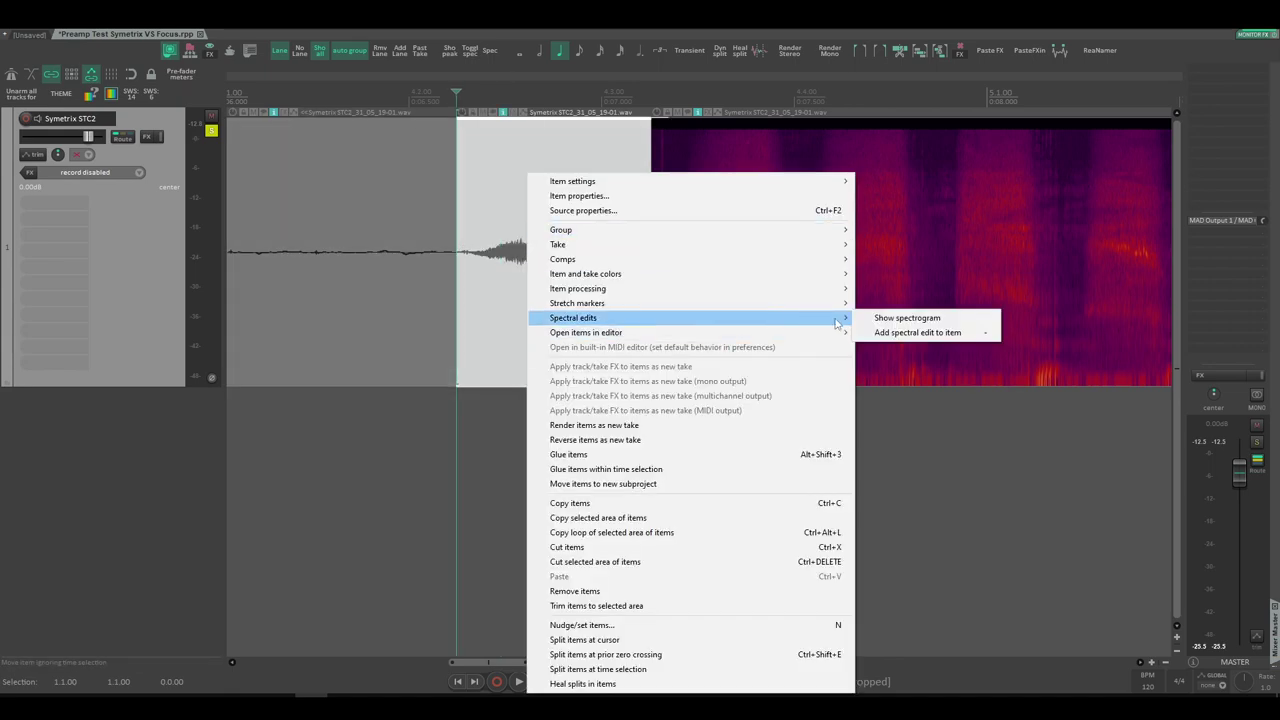
click(905, 318)
right_click(559, 250)
click(525, 201)
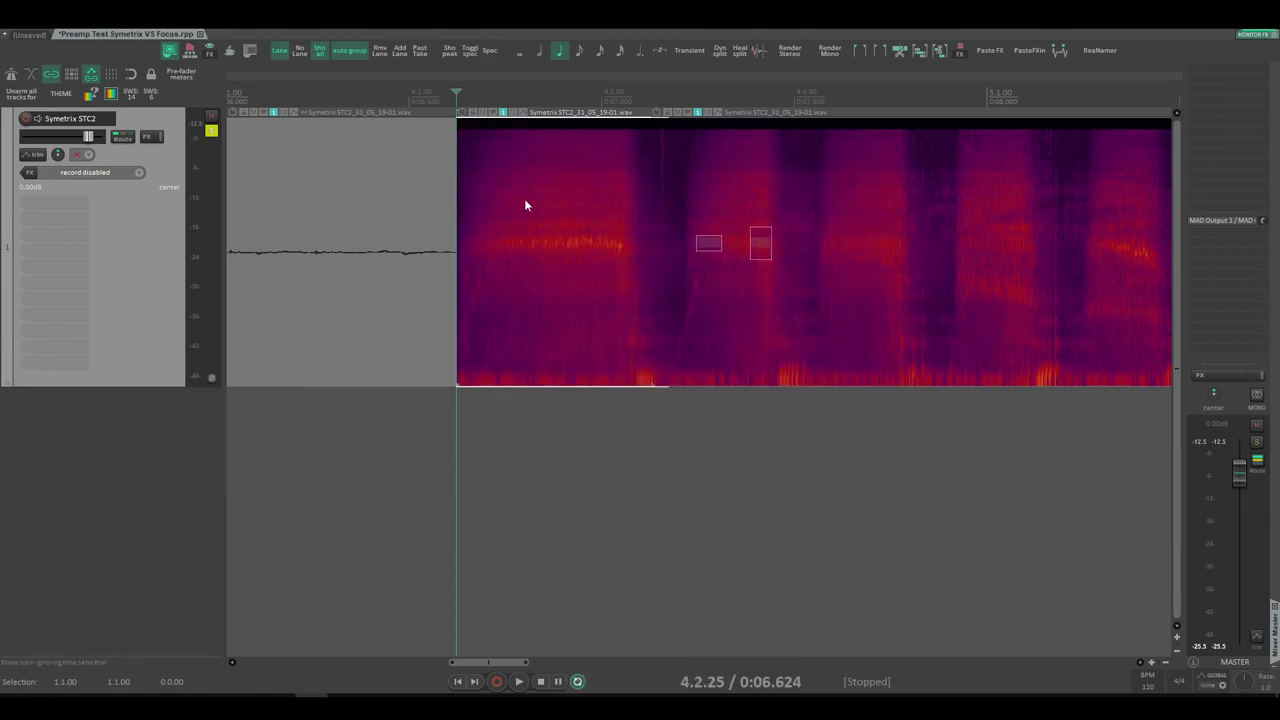
click(723, 204)
drag(559, 238, 555, 238)
scroll(614, 243, up, 3)
scroll(611, 250, down, 3)
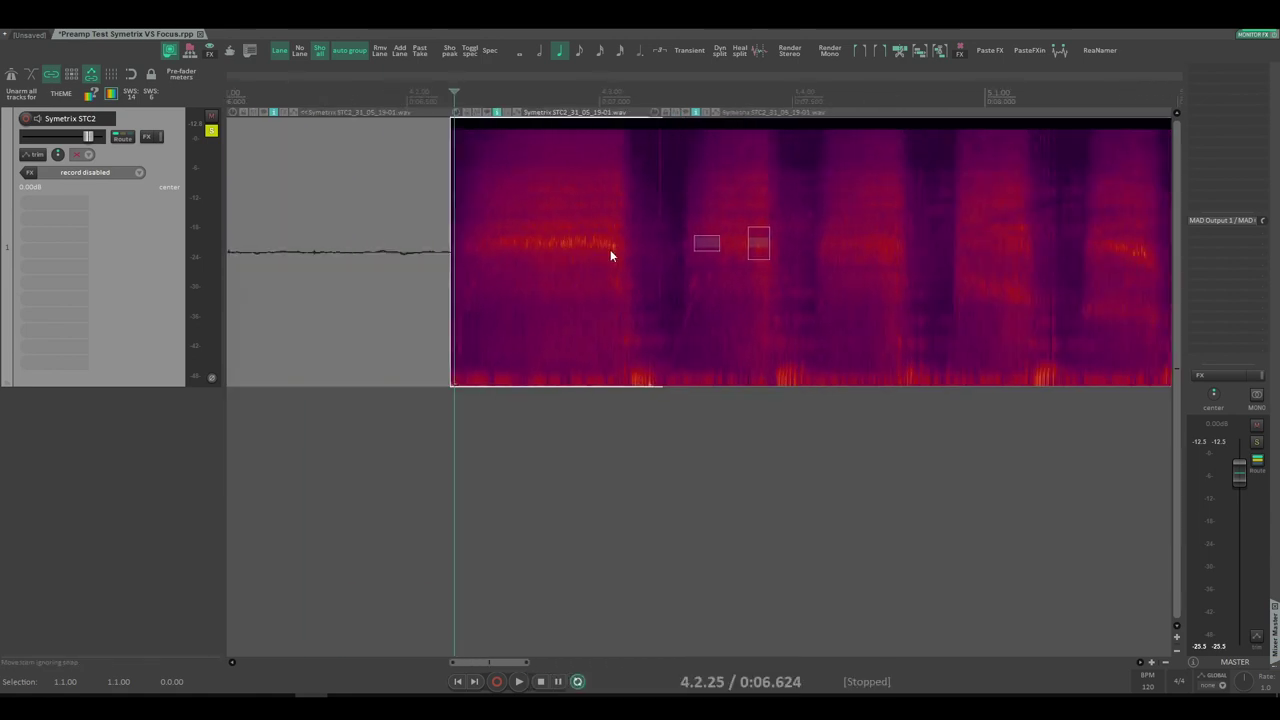
Step: Add a spectral edit to the first-burst item covering 1243–23293 Hz
right_click(523, 240)
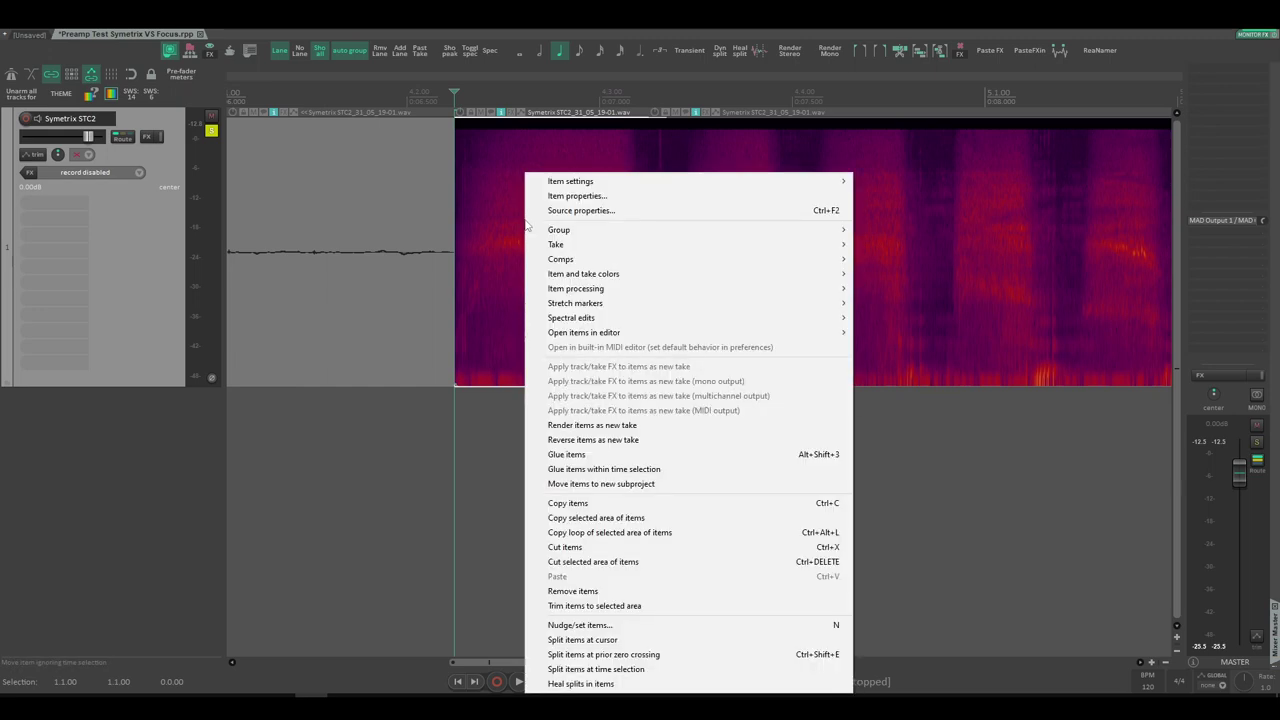
mouse_move(742, 320)
click(906, 334)
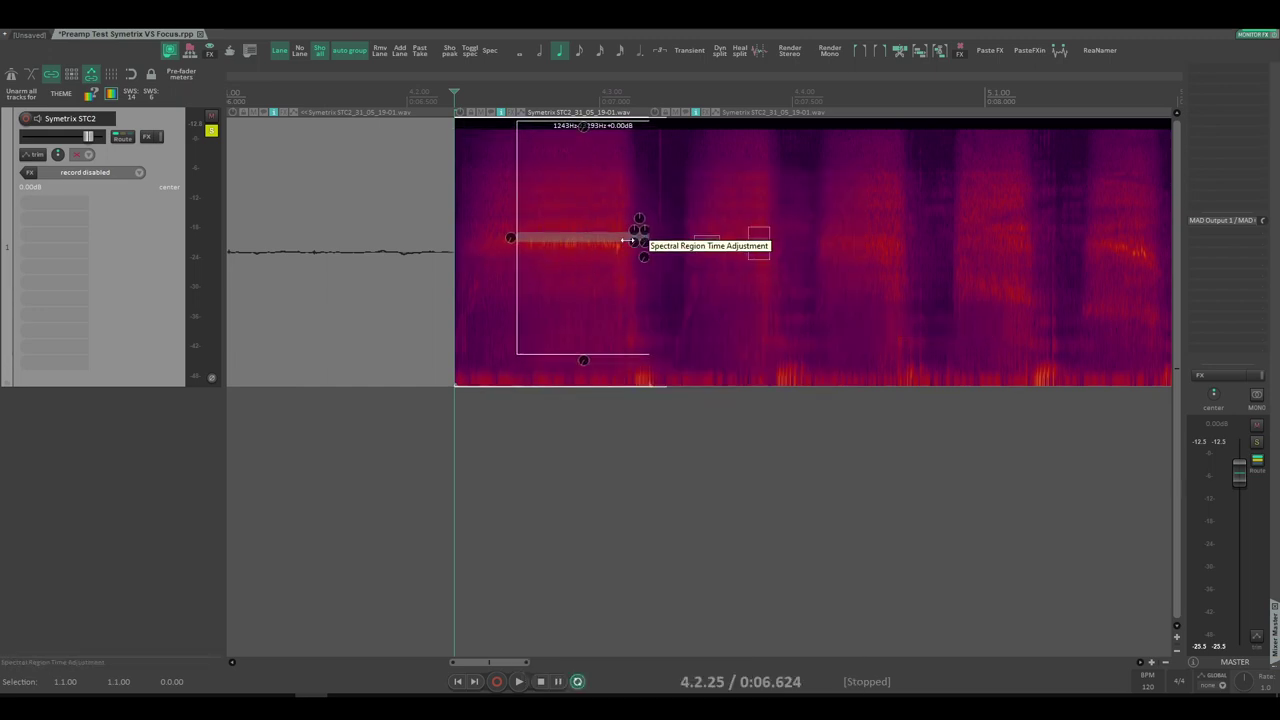
scroll(588, 249, up, 3)
scroll(588, 249, down, 1)
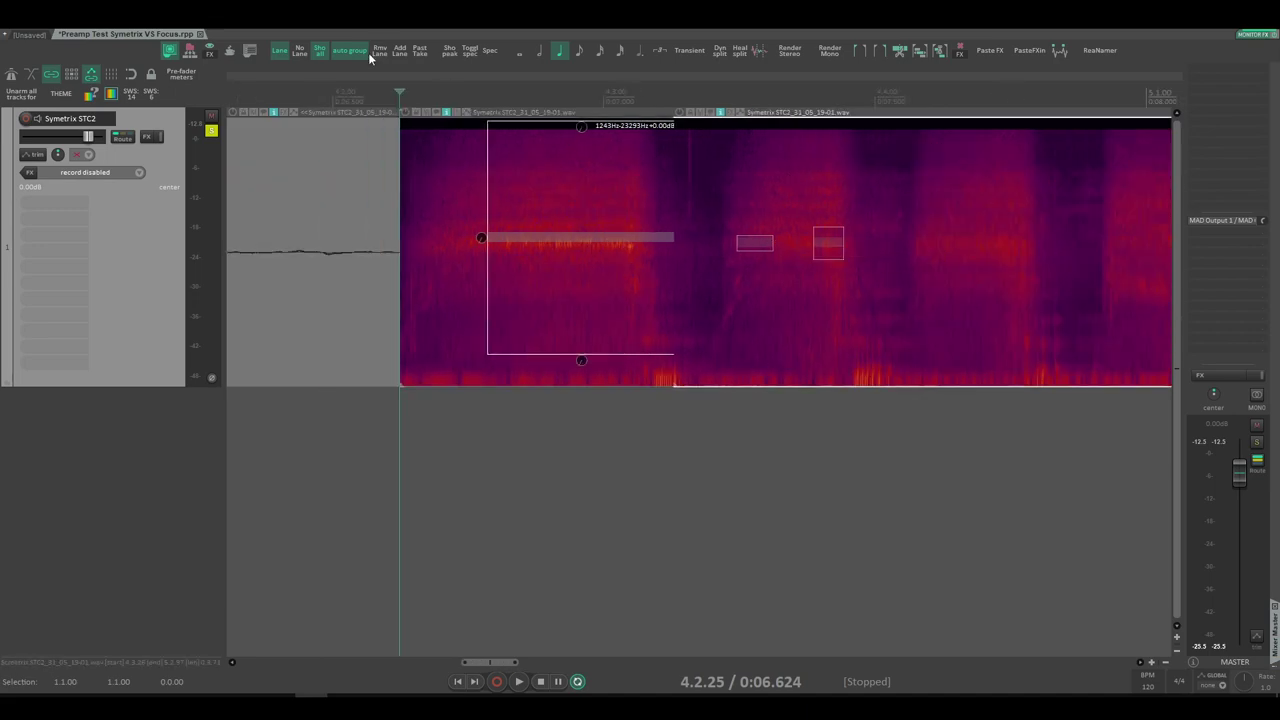
Step: Try to add another spectral edit to the longer item containing the remaining bursts
right_click(784, 173)
mouse_move(929, 320)
click(1120, 334)
scroll(667, 450, down, 2)
click(667, 450)
scroll(730, 302, down, 2)
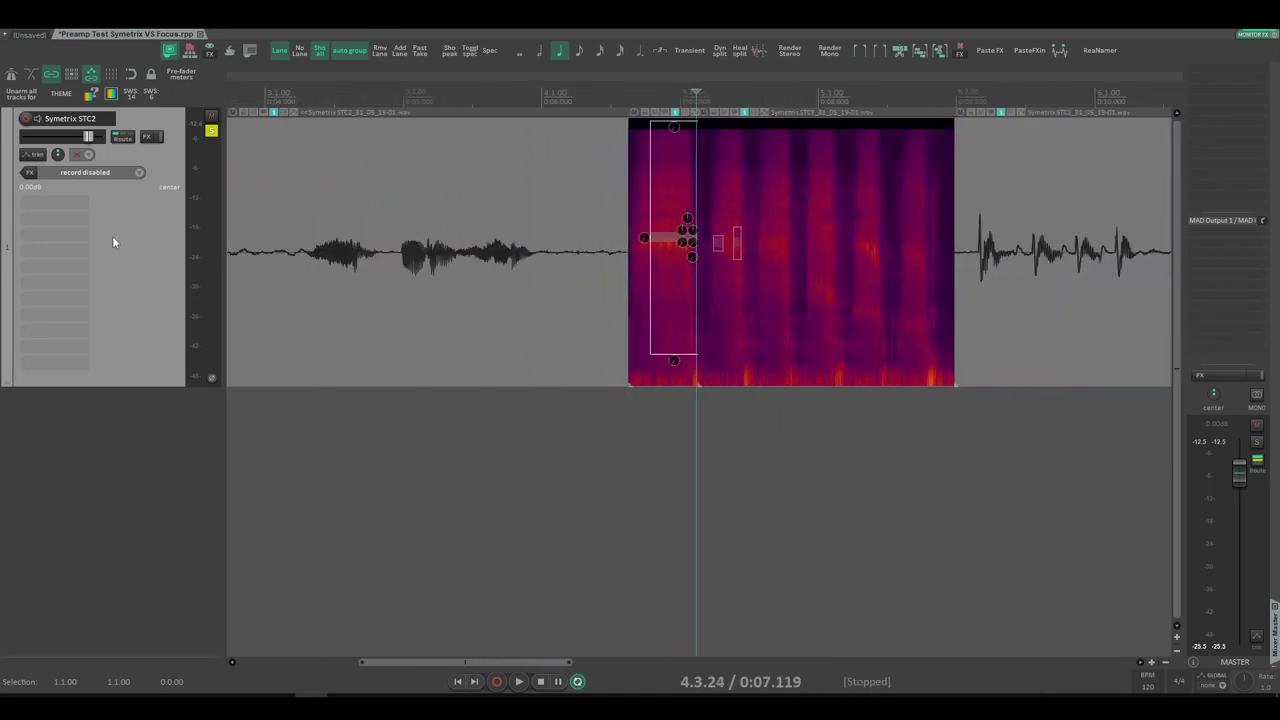
Step: Reduce the height of the Symetrix STC2 track
drag(148, 385, 481, 263)
scroll(712, 249, up, 3)
scroll(340, 255, down, 2)
scroll(480, 263, up, 2)
scroll(478, 262, down, 4)
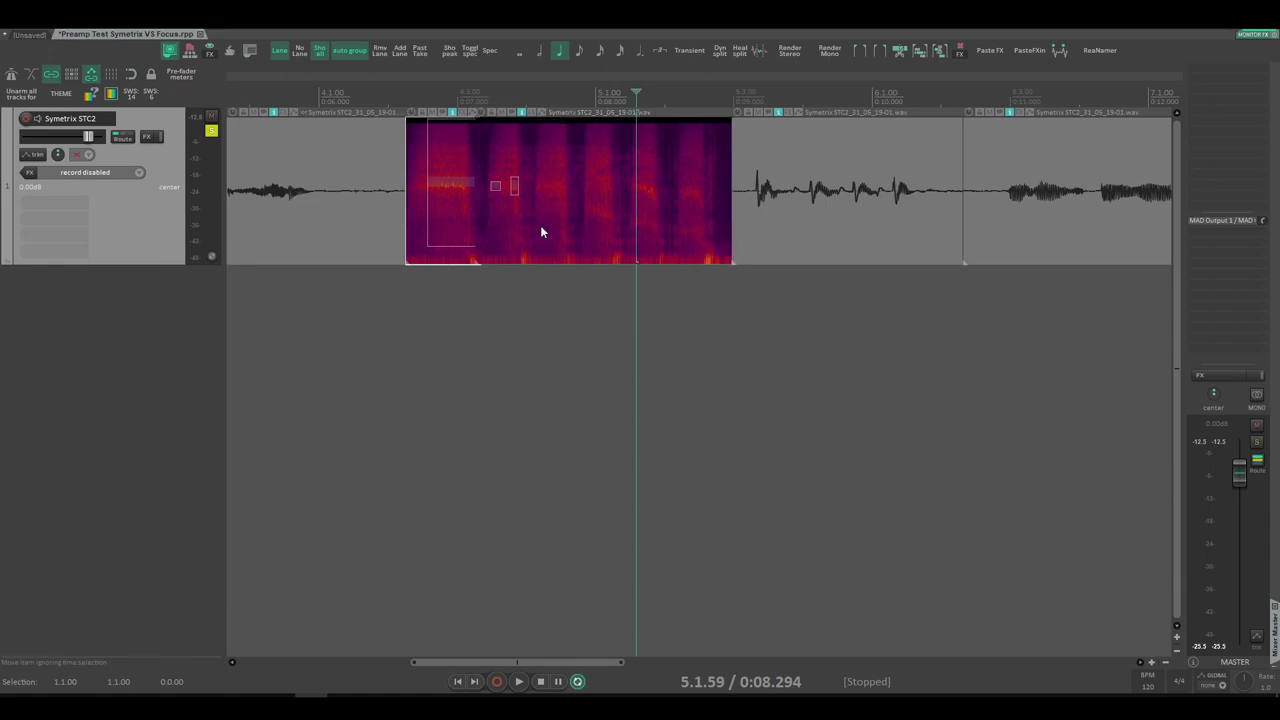
Step: Narrow the first burst's spectral edit from nearly full height to a thin band over the burst's bright frequencies
scroll(434, 240, up, 2)
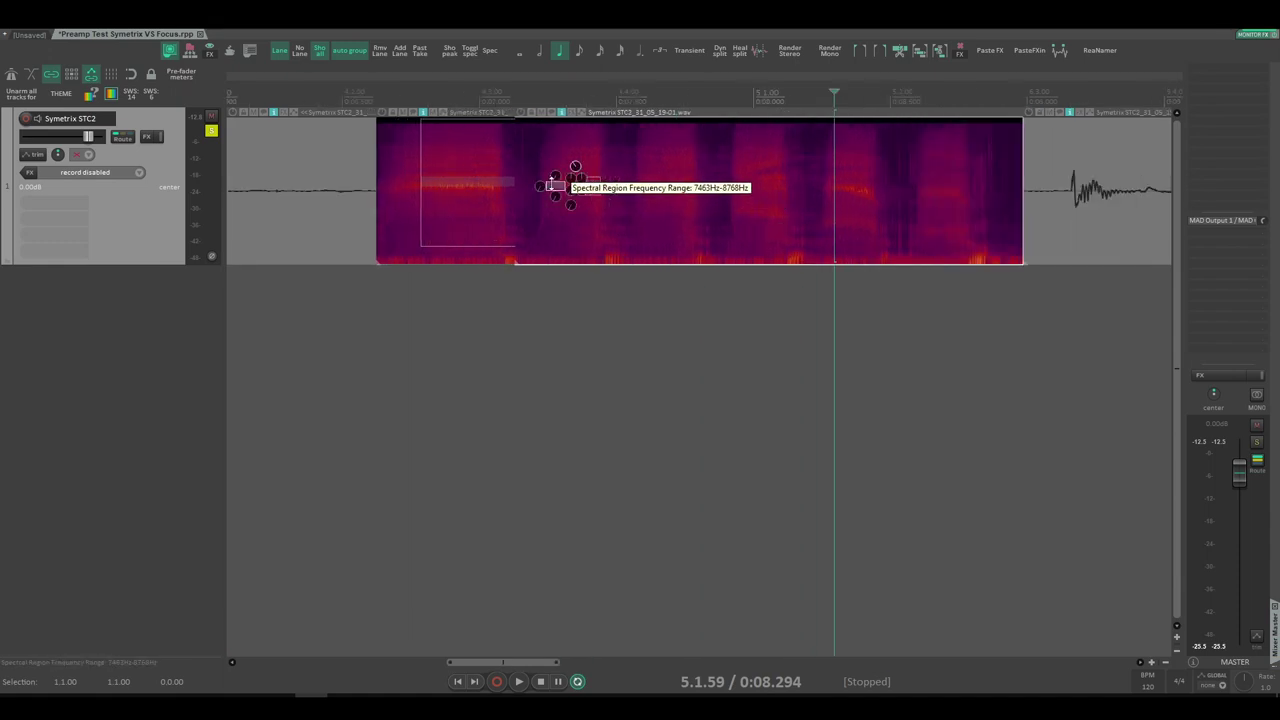
scroll(595, 196, up, 3)
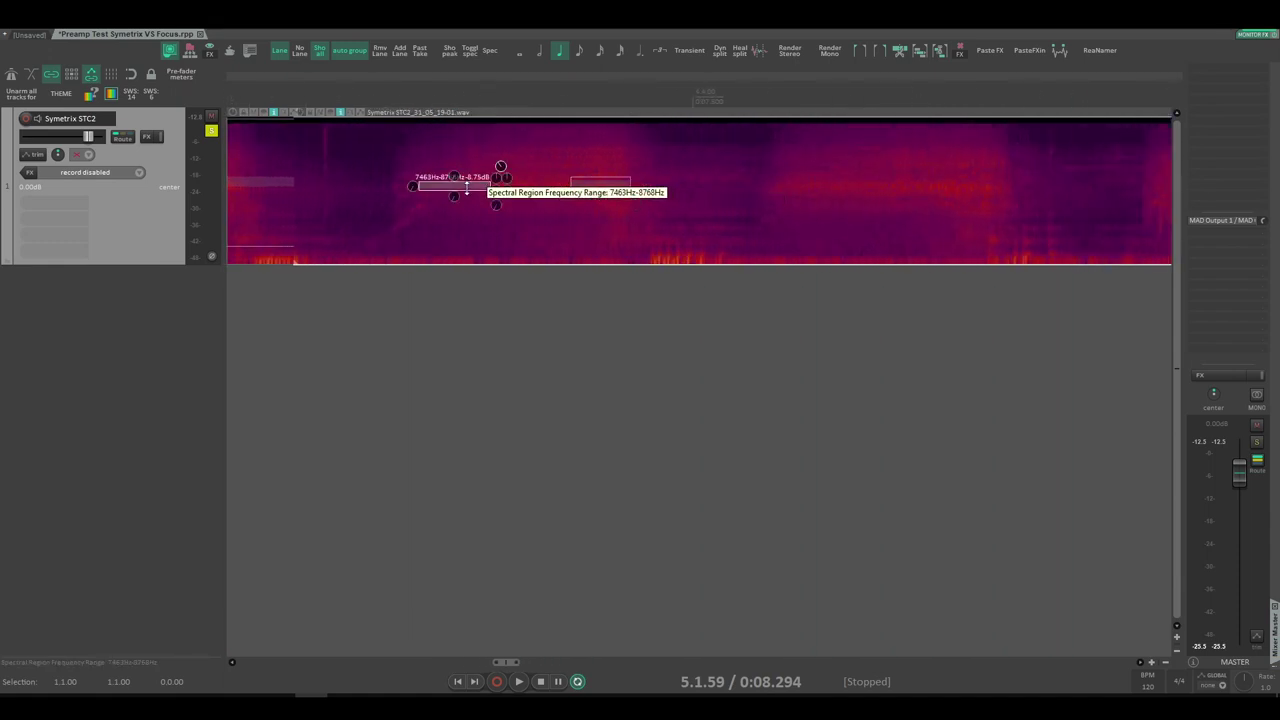
scroll(434, 248, down, 3)
scroll(434, 248, down, 2)
scroll(400, 245, up, 2)
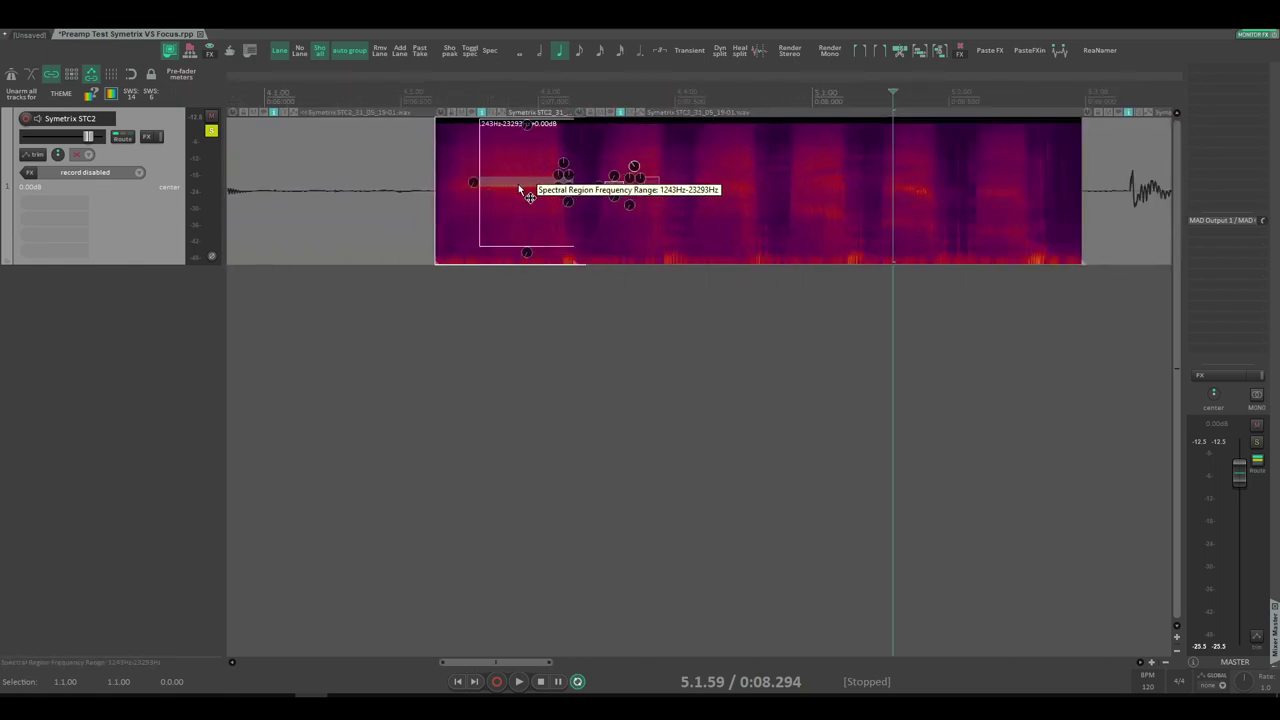
drag(525, 118, 525, 195)
scroll(355, 164, down, 4)
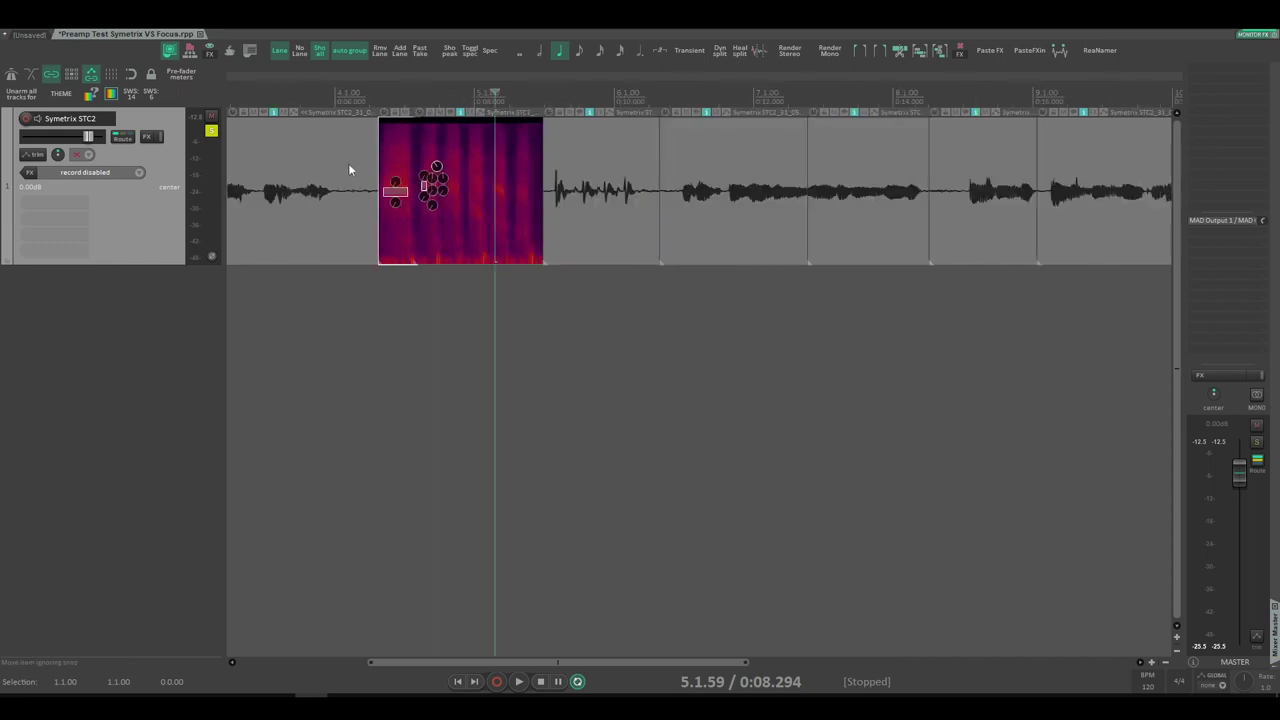
Step: Audition the audio ahead of the spectrogram item and the start of the item directly after it
drag(354, 164, 604, 163)
click(449, 108)
key(space)
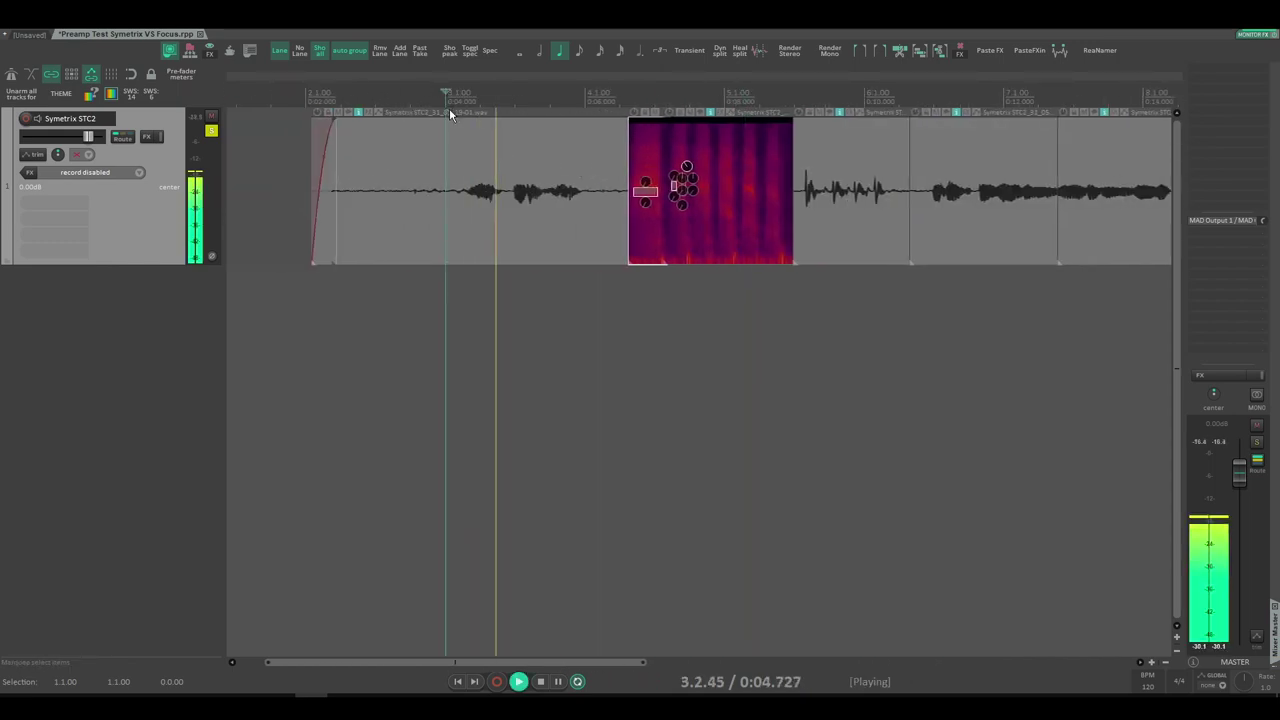
key(space)
drag(824, 247, 652, 247)
click(626, 108)
key(space)
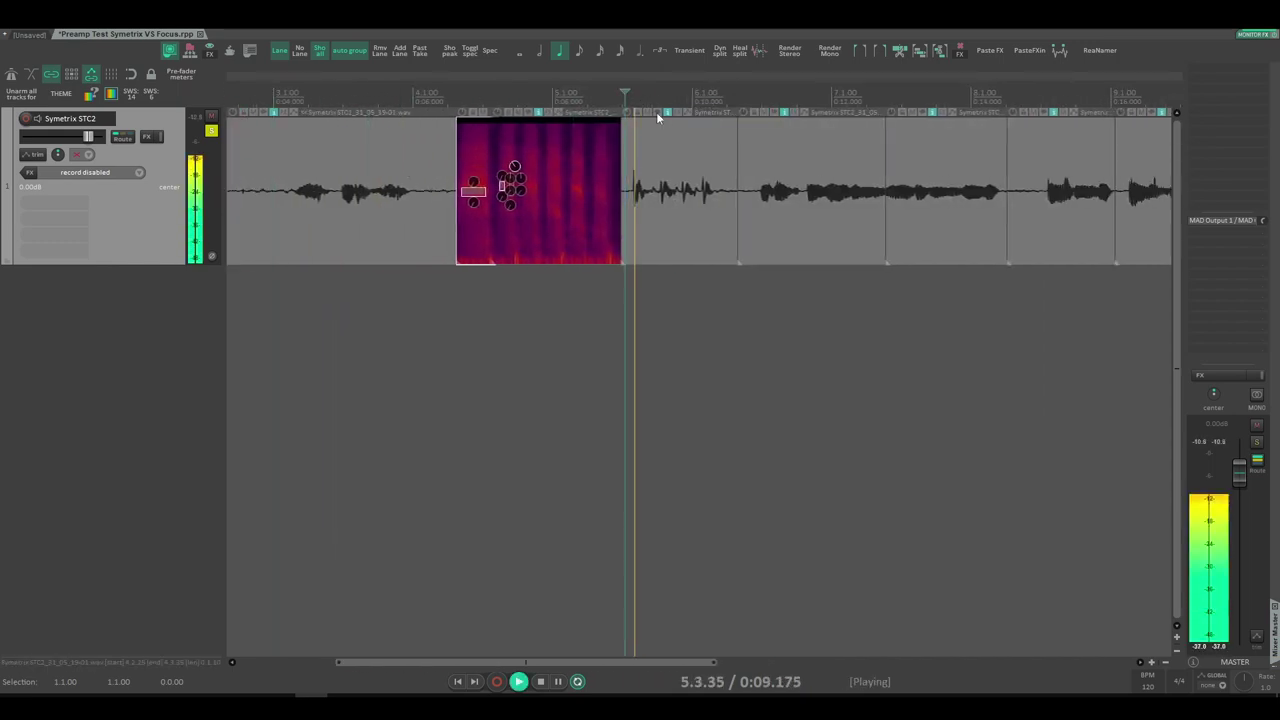
key(space)
Step: Show the spectrogram on the item directly after the edited bursts
scroll(650, 160, up, 2)
click(630, 178)
right_click(635, 174)
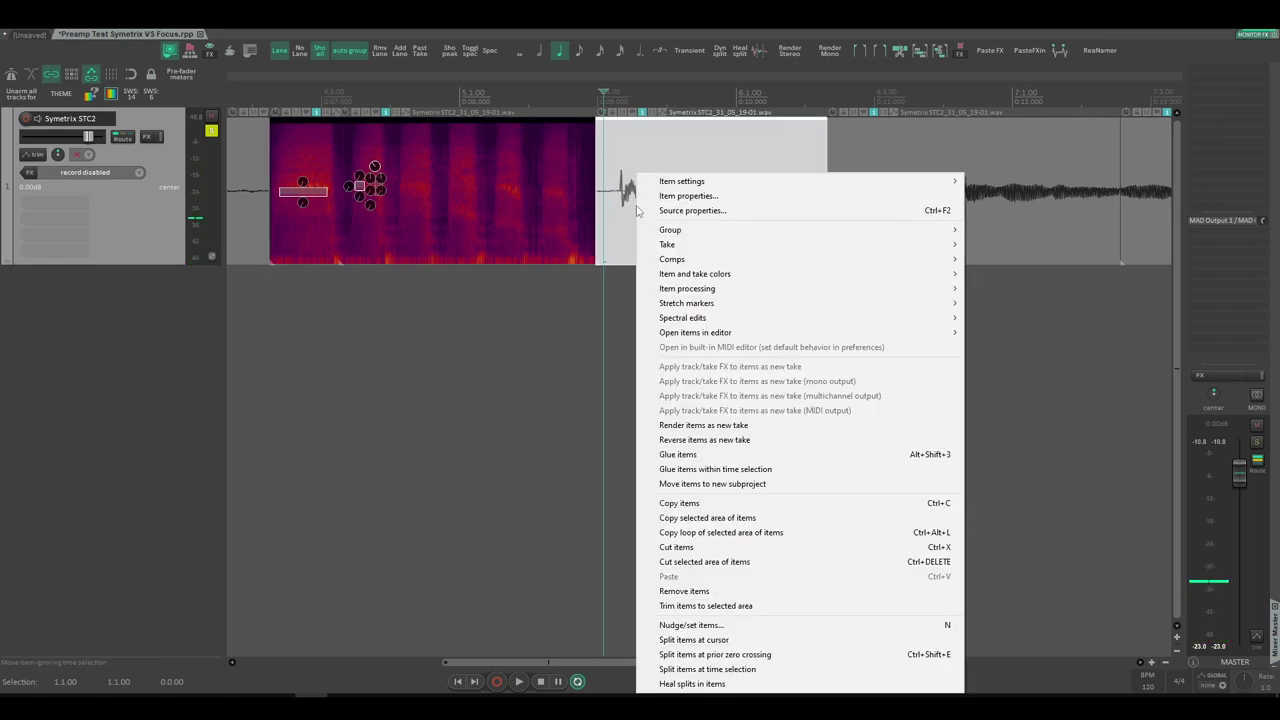
mouse_move(876, 324)
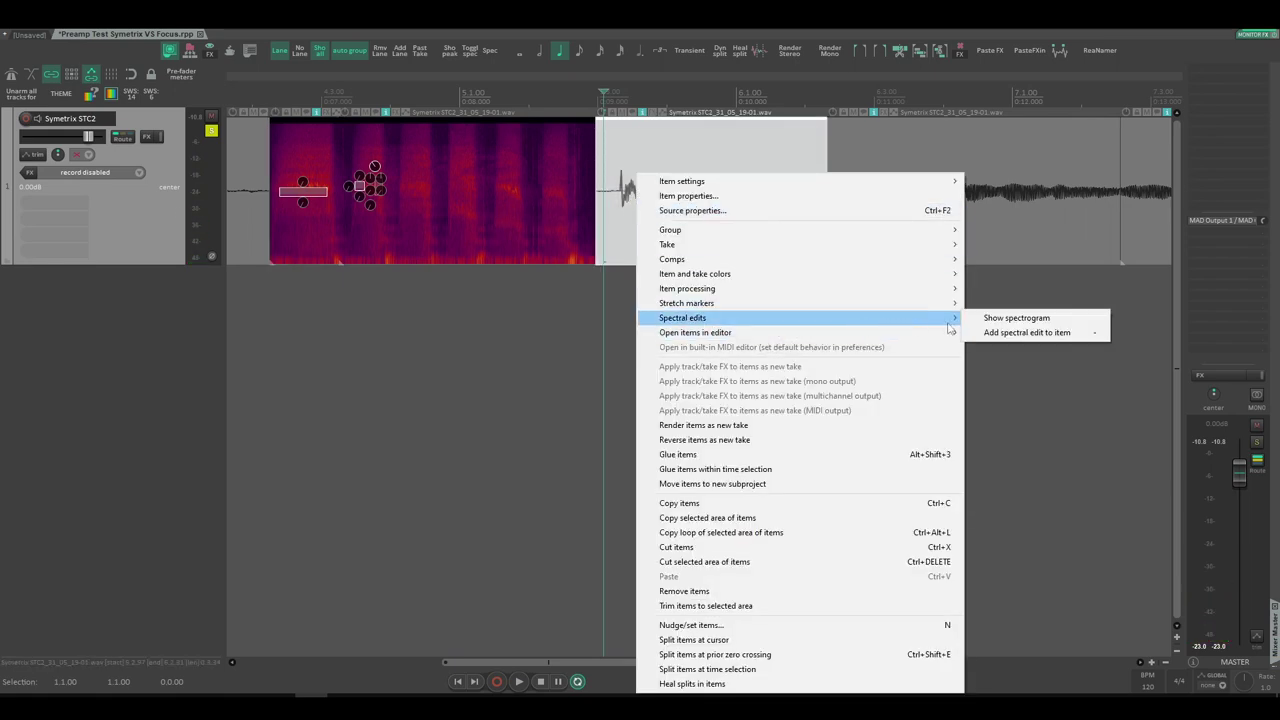
click(1038, 319)
right_click(652, 229)
click(635, 267)
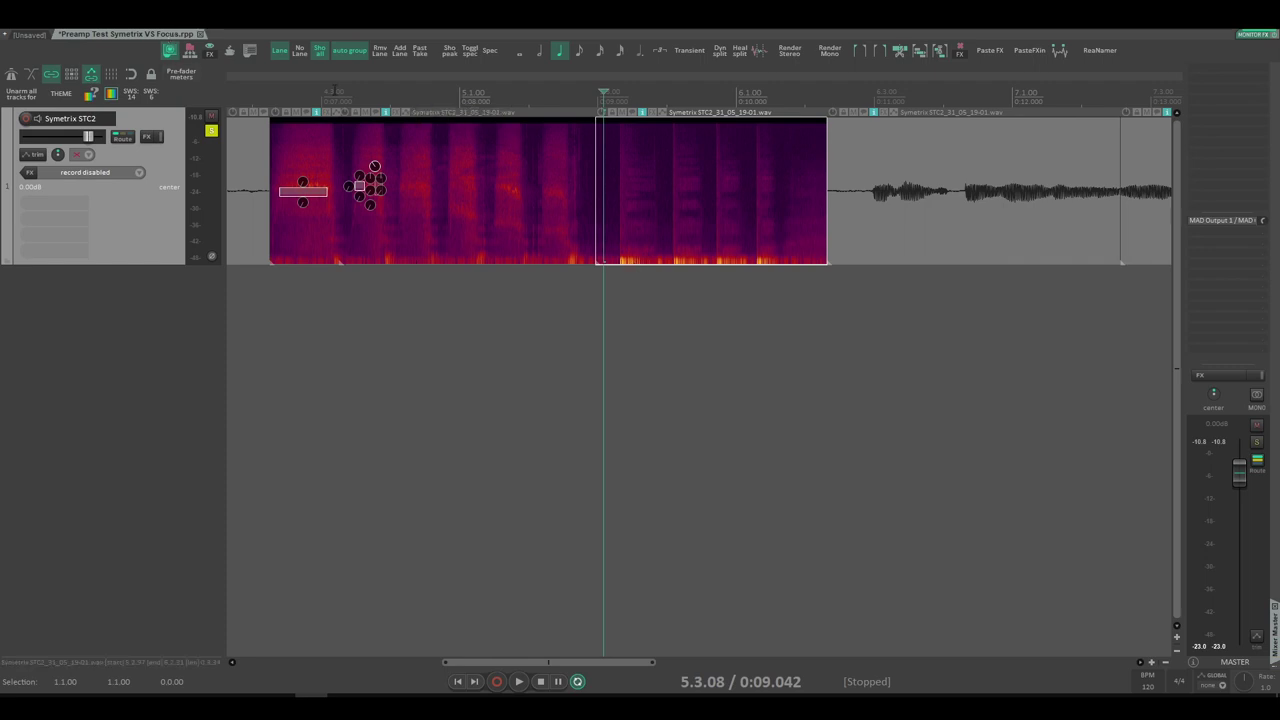
Step: Open the Peaks Display Settings, shift the spectrogram colours to red, yellow and green, and raise the display gain to 15.2 dB
click(204, 24)
mouse_move(172, 24)
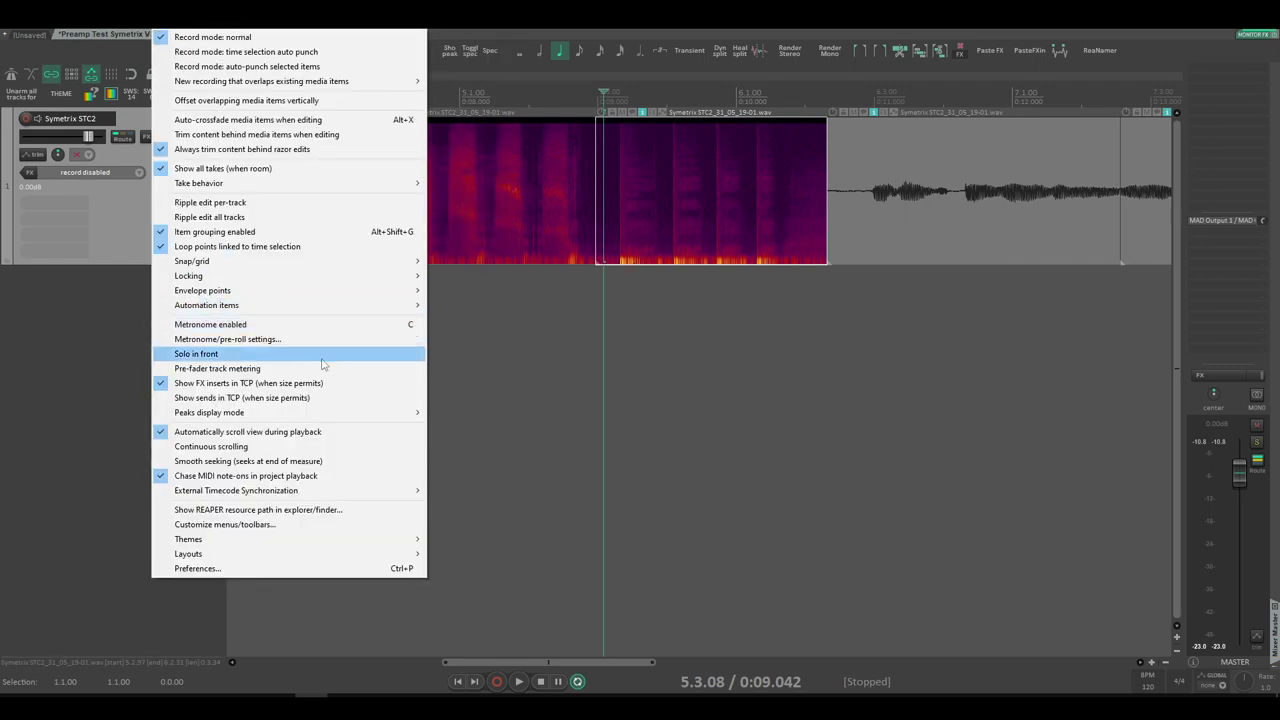
mouse_move(337, 413)
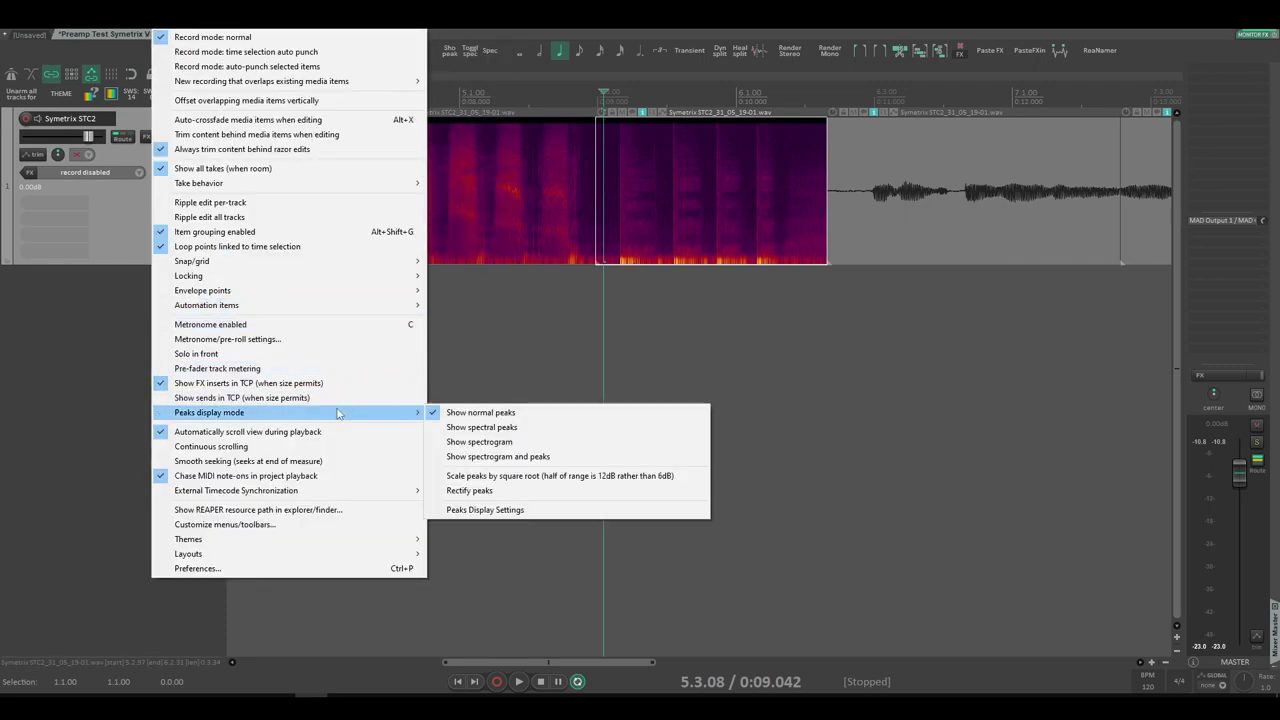
click(518, 511)
drag(852, 213, 782, 284)
scroll(786, 395, up, 5)
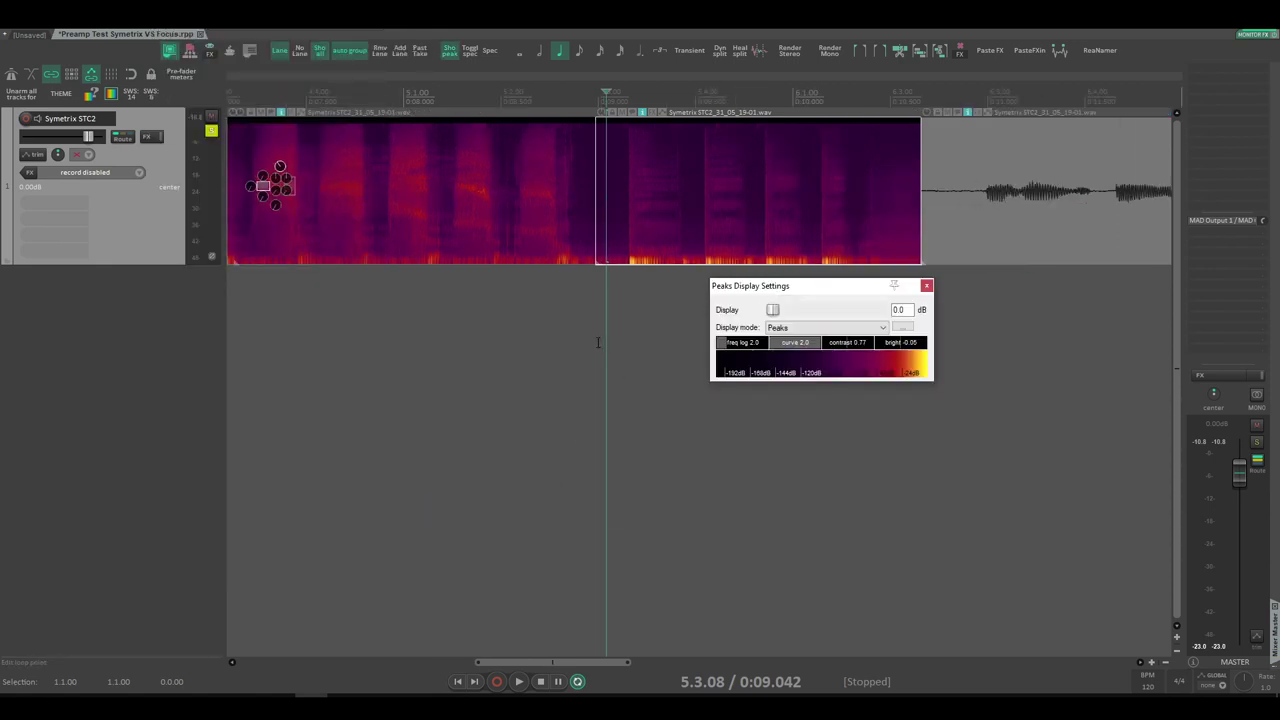
drag(894, 371, 858, 378)
drag(772, 313, 822, 320)
scroll(994, 280, down, 3)
drag(1088, 218, 823, 206)
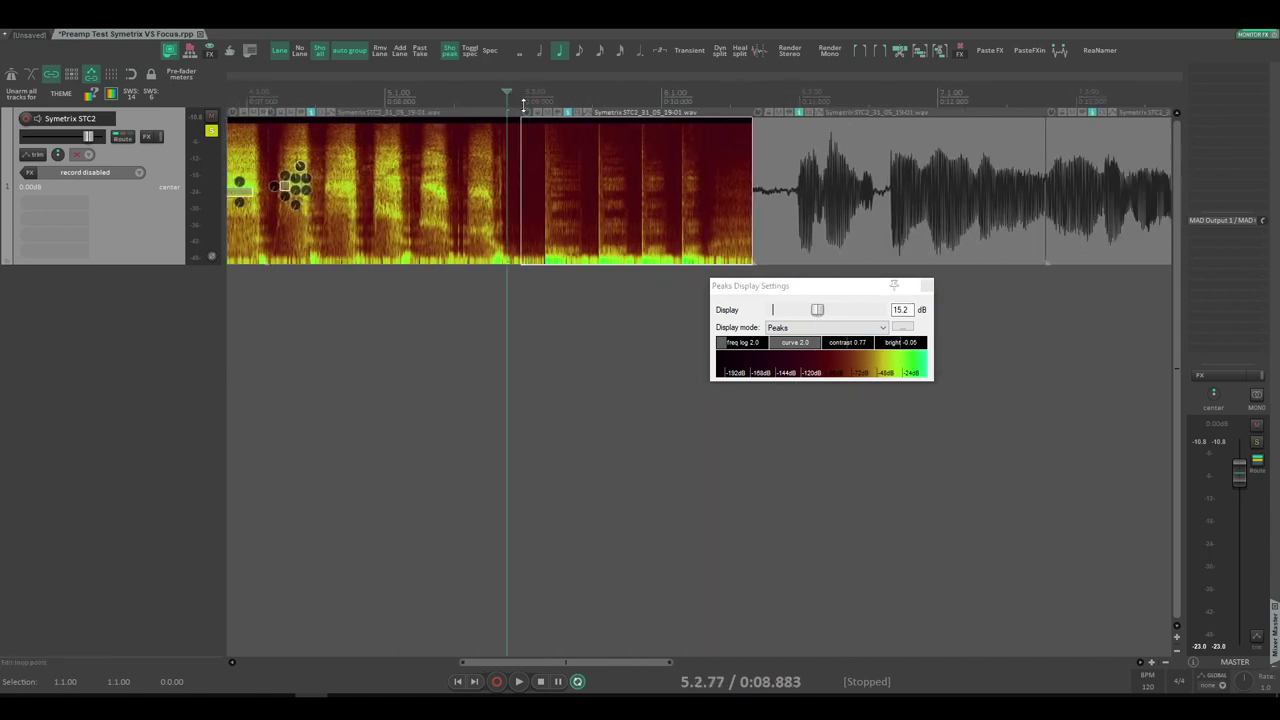
Step: Set the peaks display gain to 12.5 dB and audition the audio around the edit cursor
key(space)
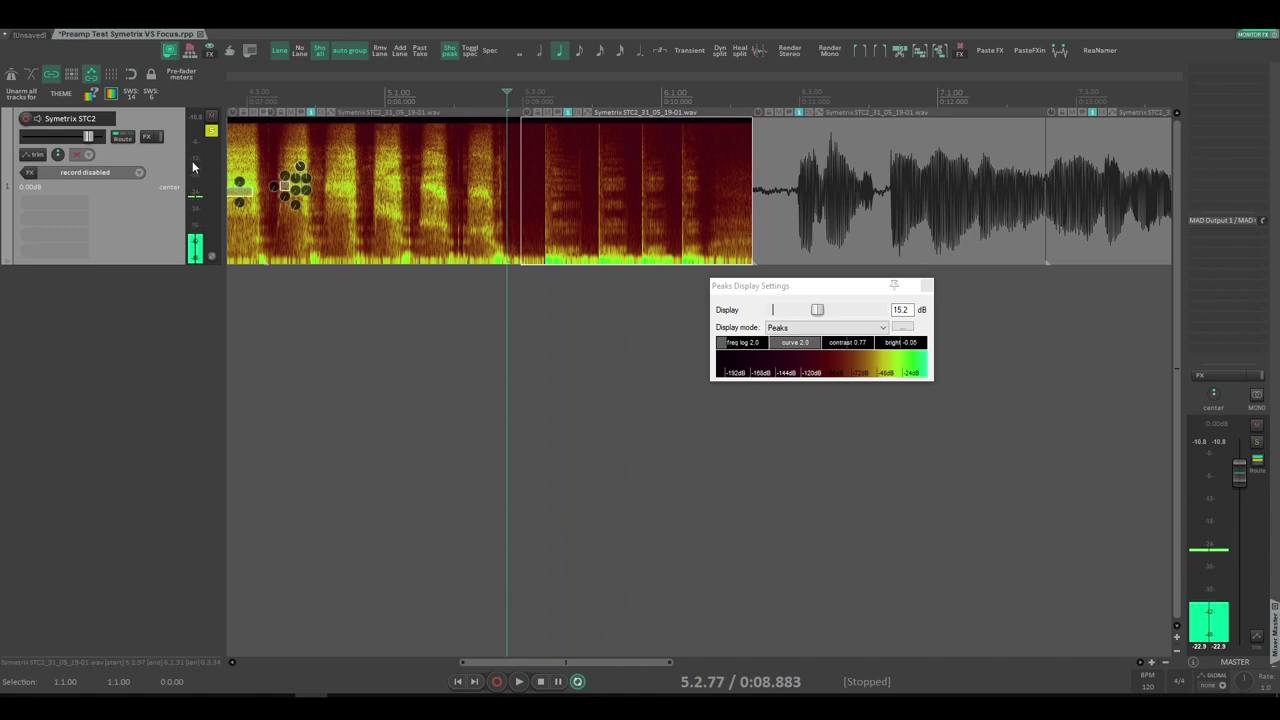
key(space)
key(space)
mouse_move(820, 310)
mouse_down()
mouse_move(738, 316)
mouse_move(809, 310)
mouse_up()
key(space)
key(space)
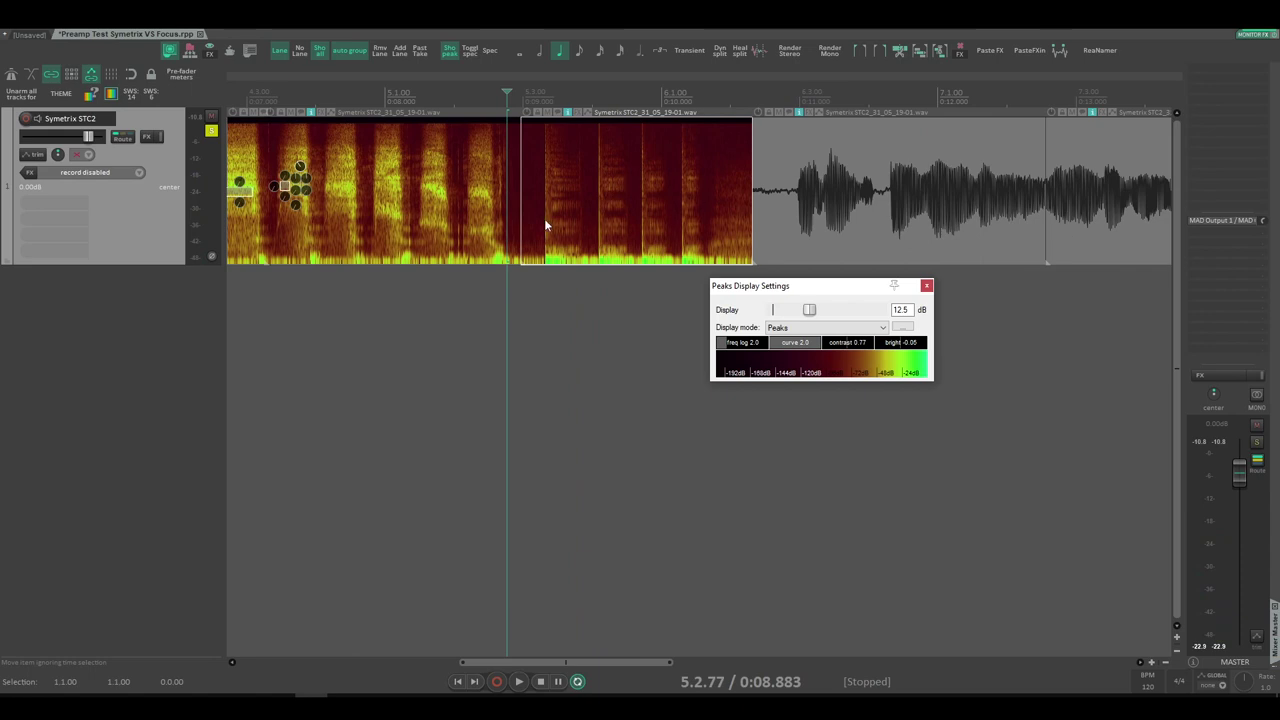
Step: Split the selected item at 0:09.159, just before its first hit, and again after that hit to isolate it
scroll(562, 266, up, 3)
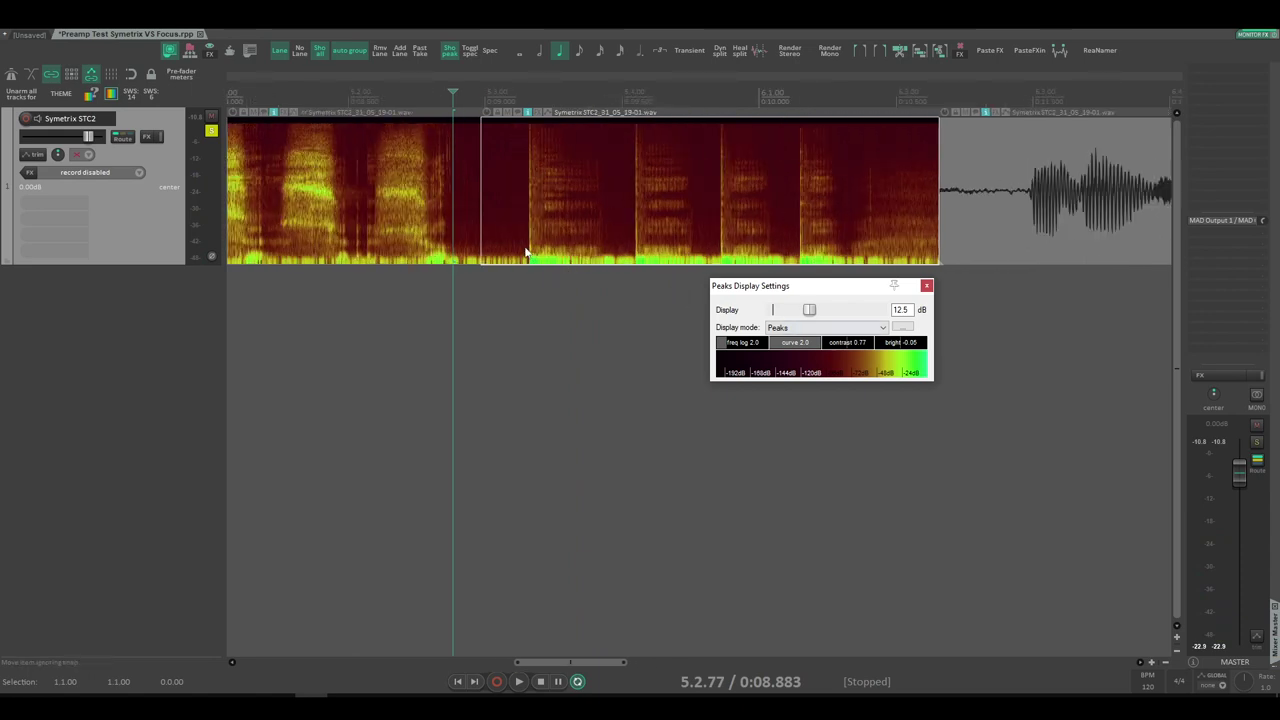
scroll(527, 253, up, 3)
scroll(560, 207, up, 4)
scroll(560, 207, down, 1)
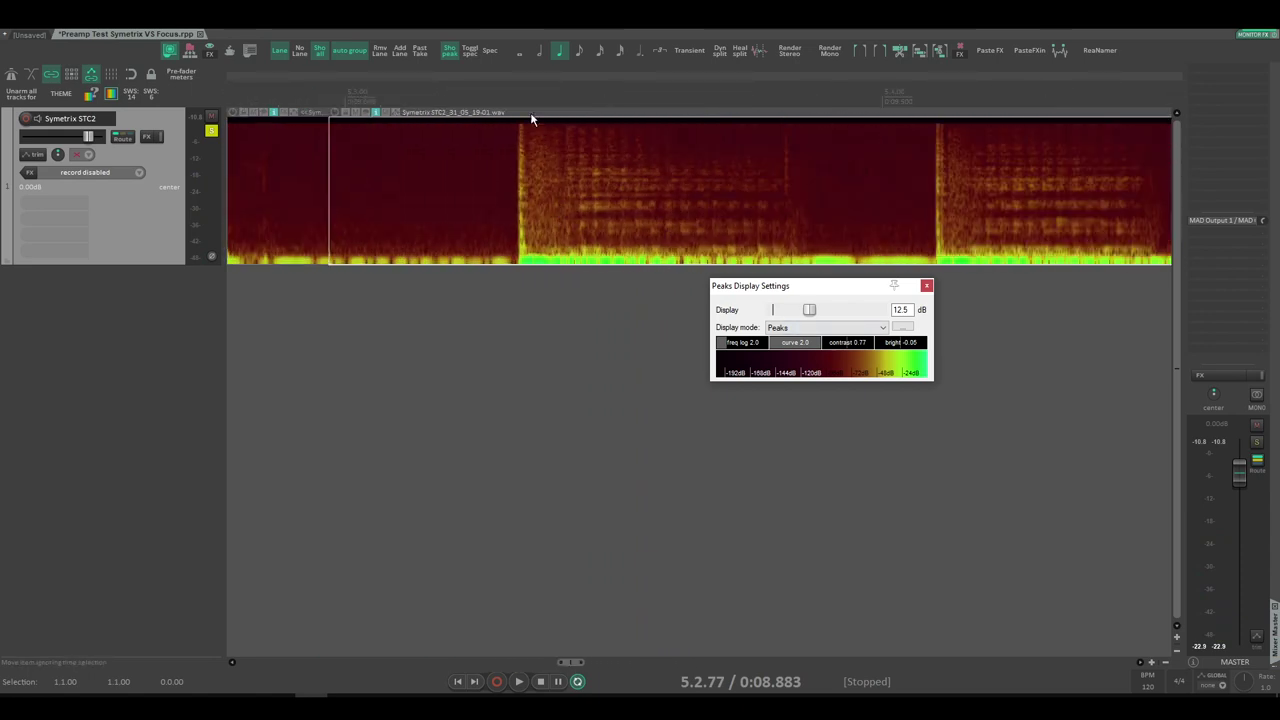
mouse_move(535, 103)
mouse_down()
mouse_move(540, 121)
mouse_move(530, 105)
mouse_up()
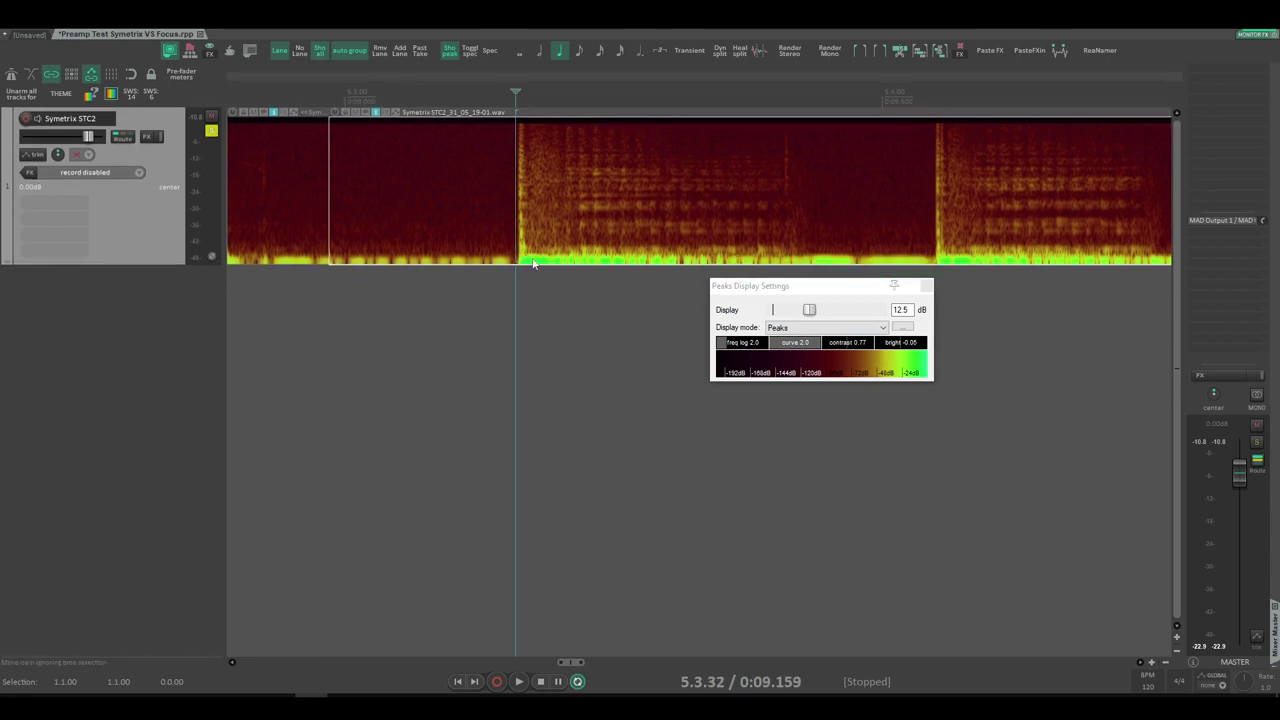
key(s)
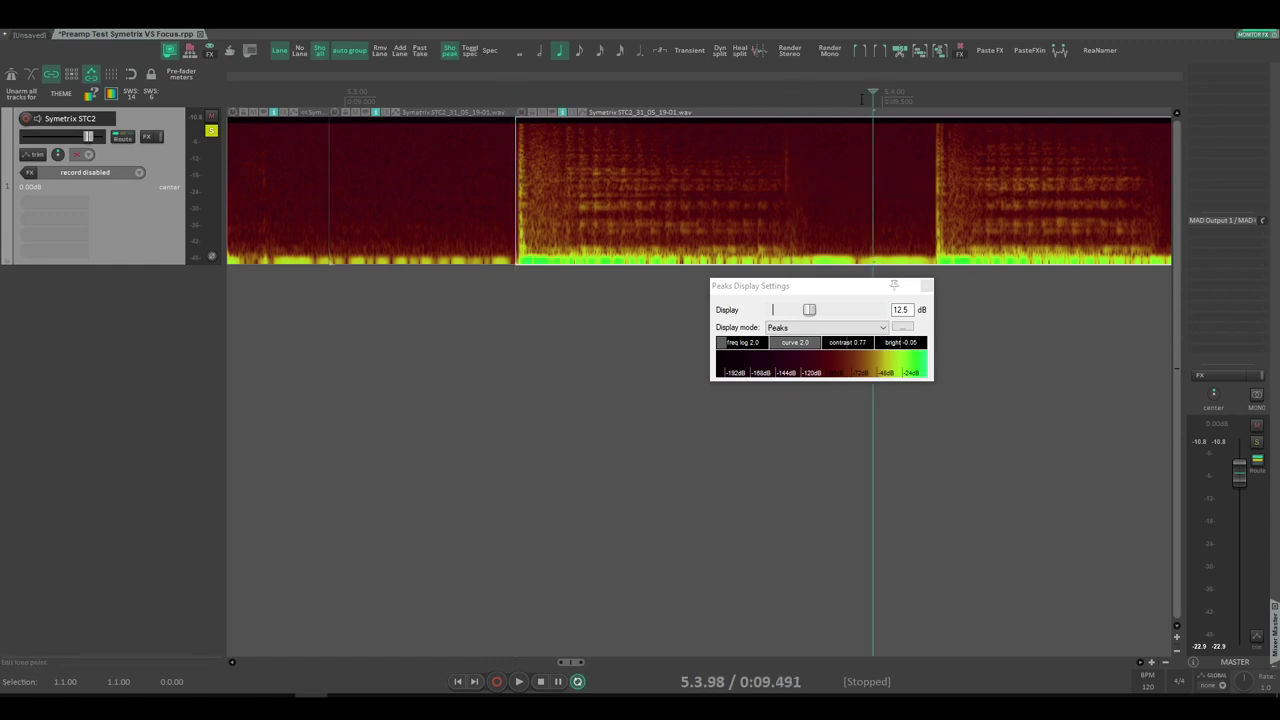
Step: Add a spectral edit to the isolated first-hit item and confine it to the bright low band at 0–602 Hz
right_click(622, 236)
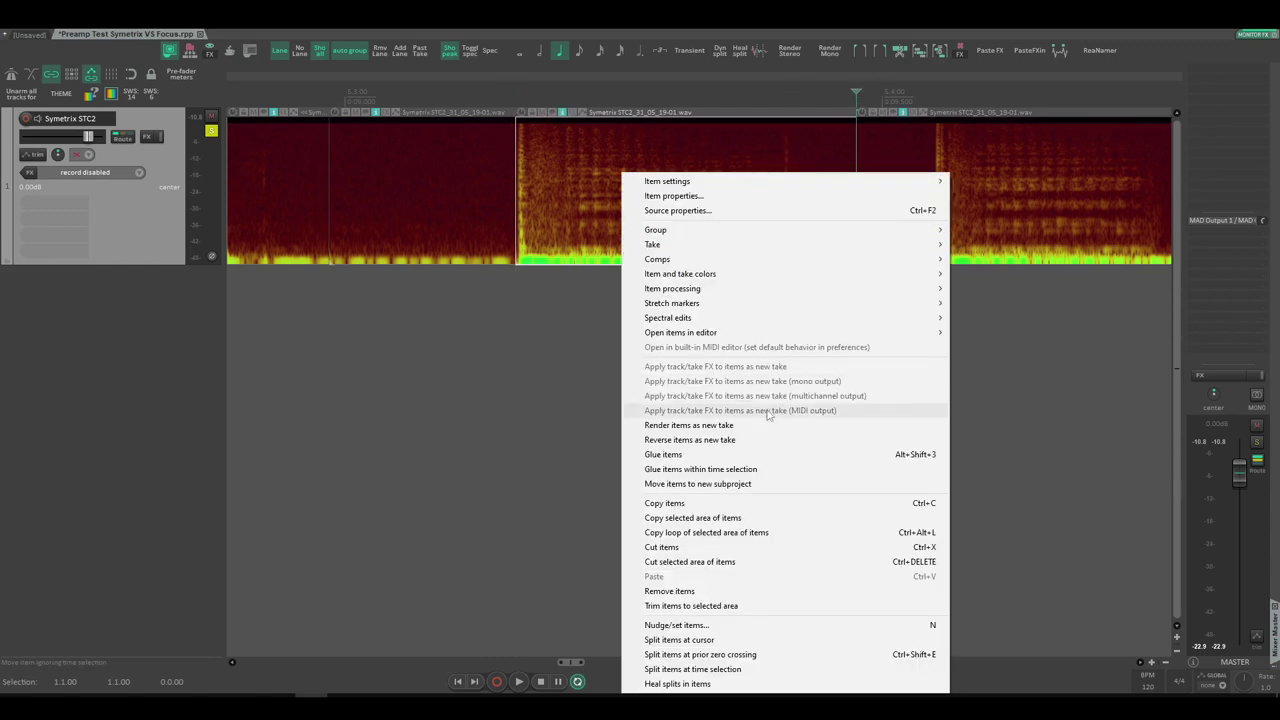
mouse_move(870, 333)
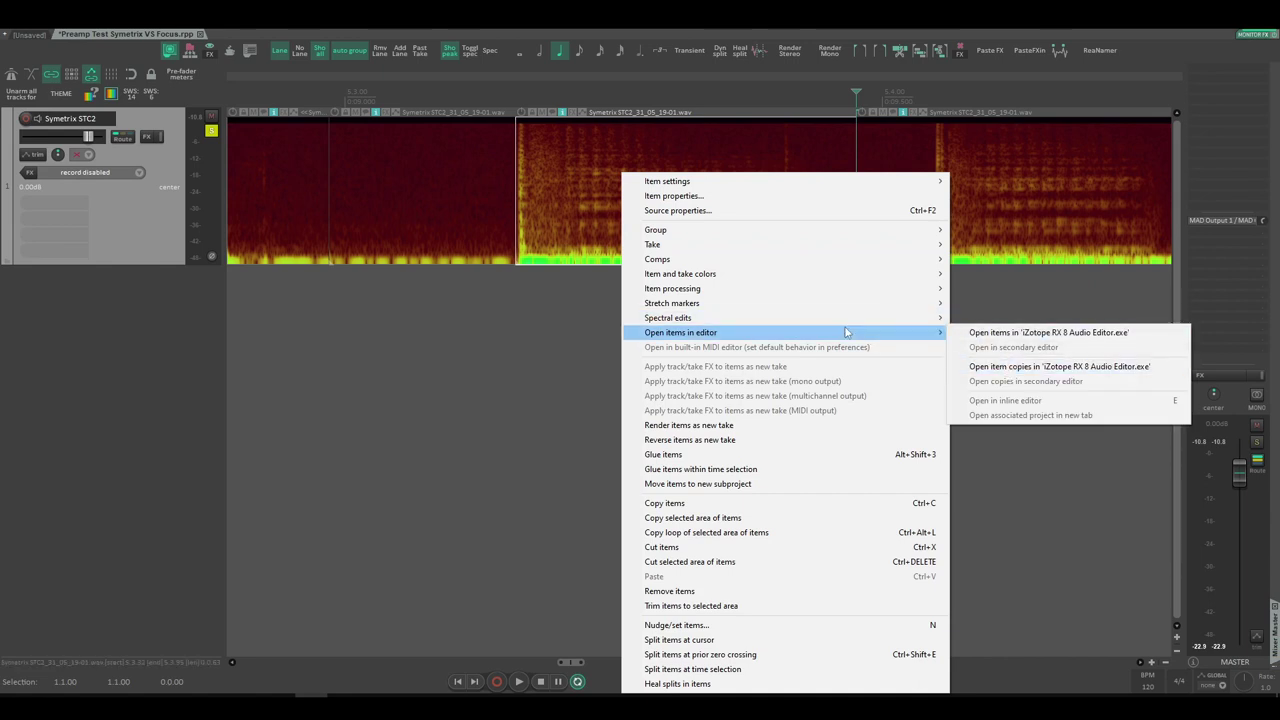
click(996, 332)
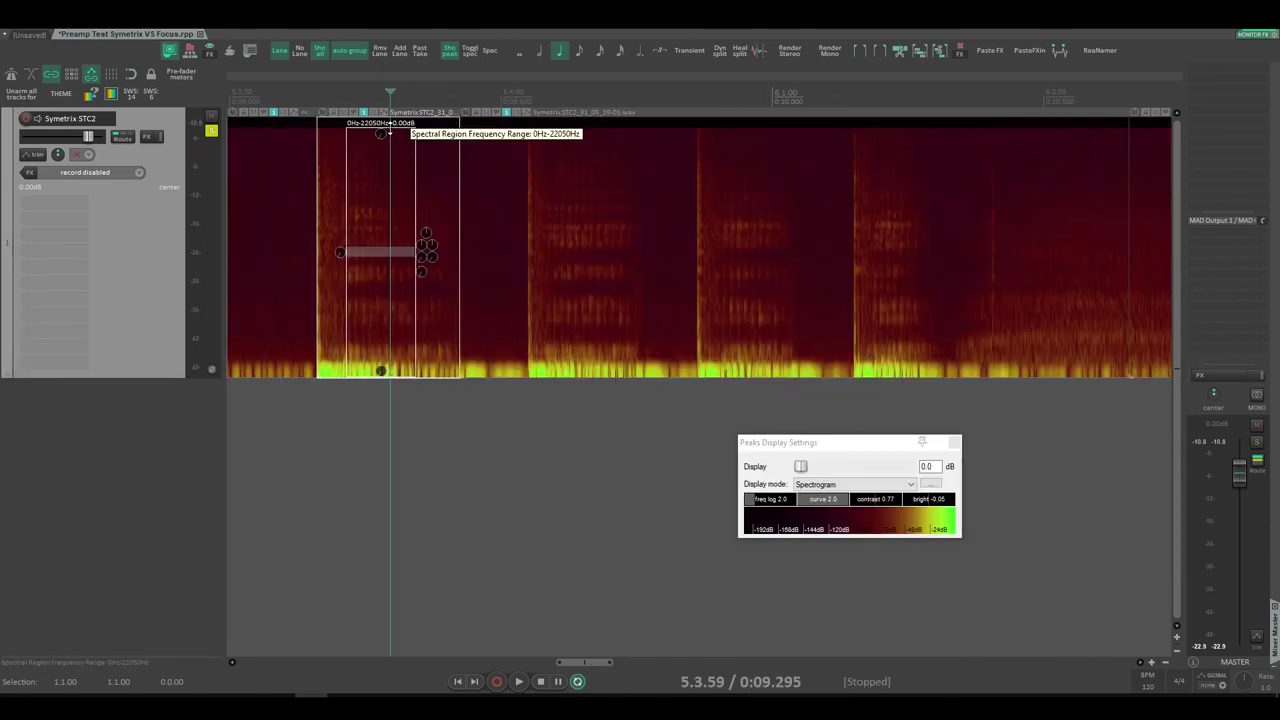
drag(389, 131, 436, 376)
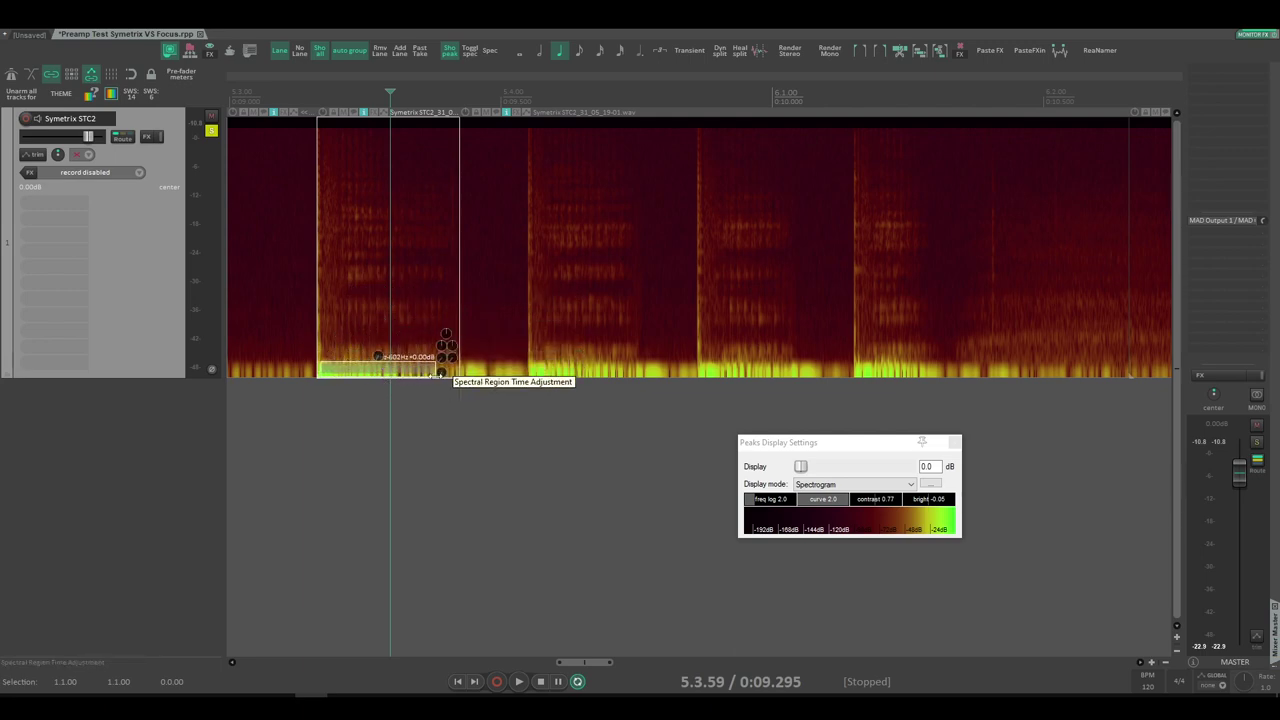
Step: Audition the first hit and lower its spectral edit's gain to -15.25 dB
click(310, 109)
key(space)
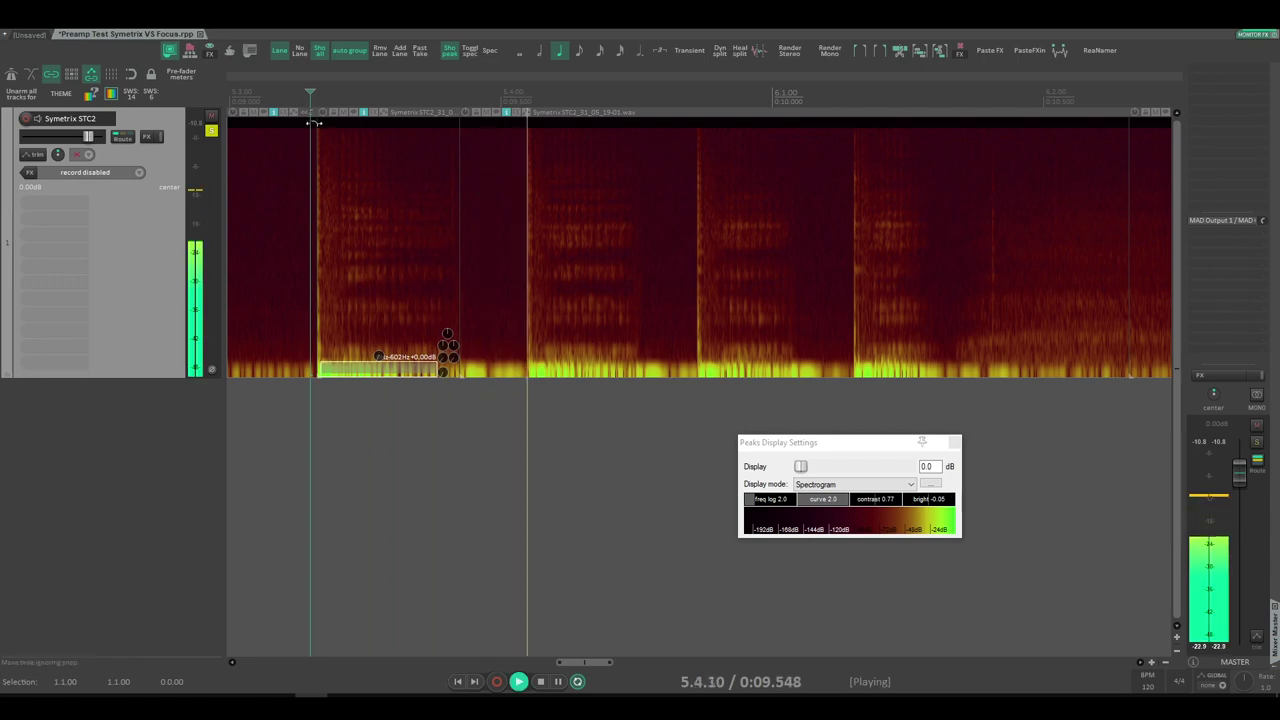
key(space)
key(space)
drag(447, 345, 447, 372)
key(space)
Step: Extend the spectral edit's start back to the hit's onset and audition the attenuated low band
scroll(320, 370, up, 4)
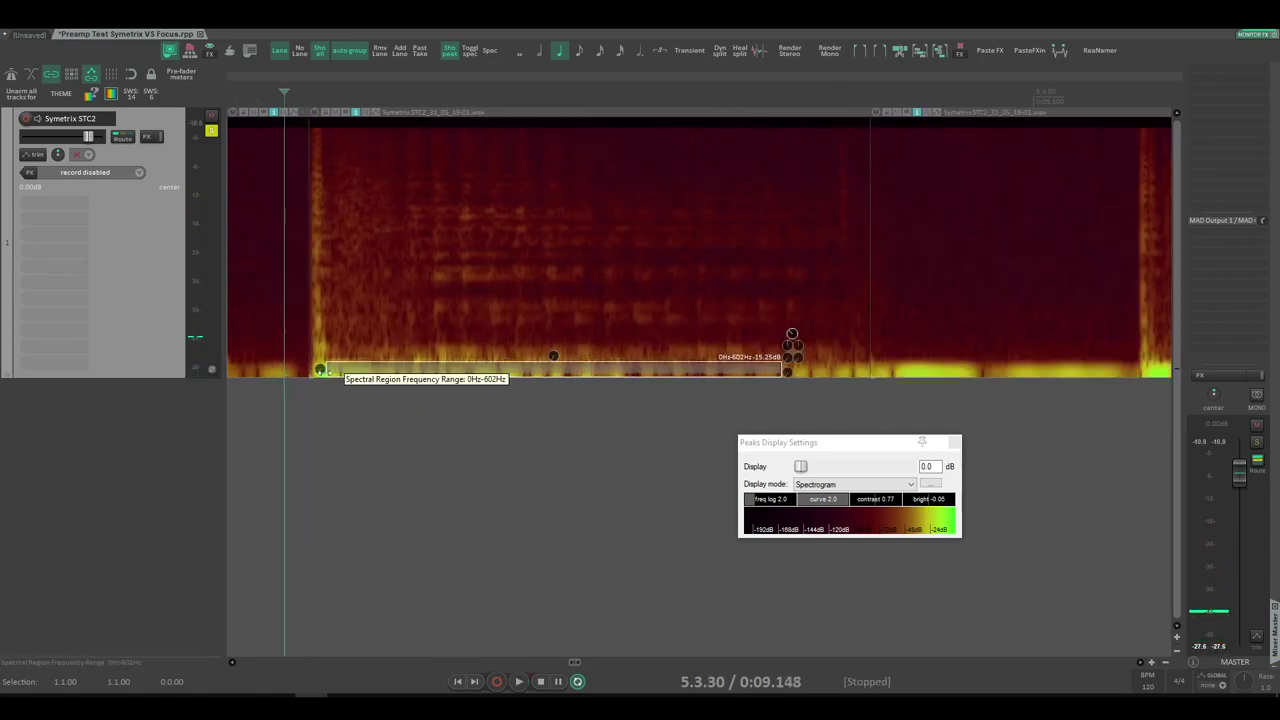
key(space)
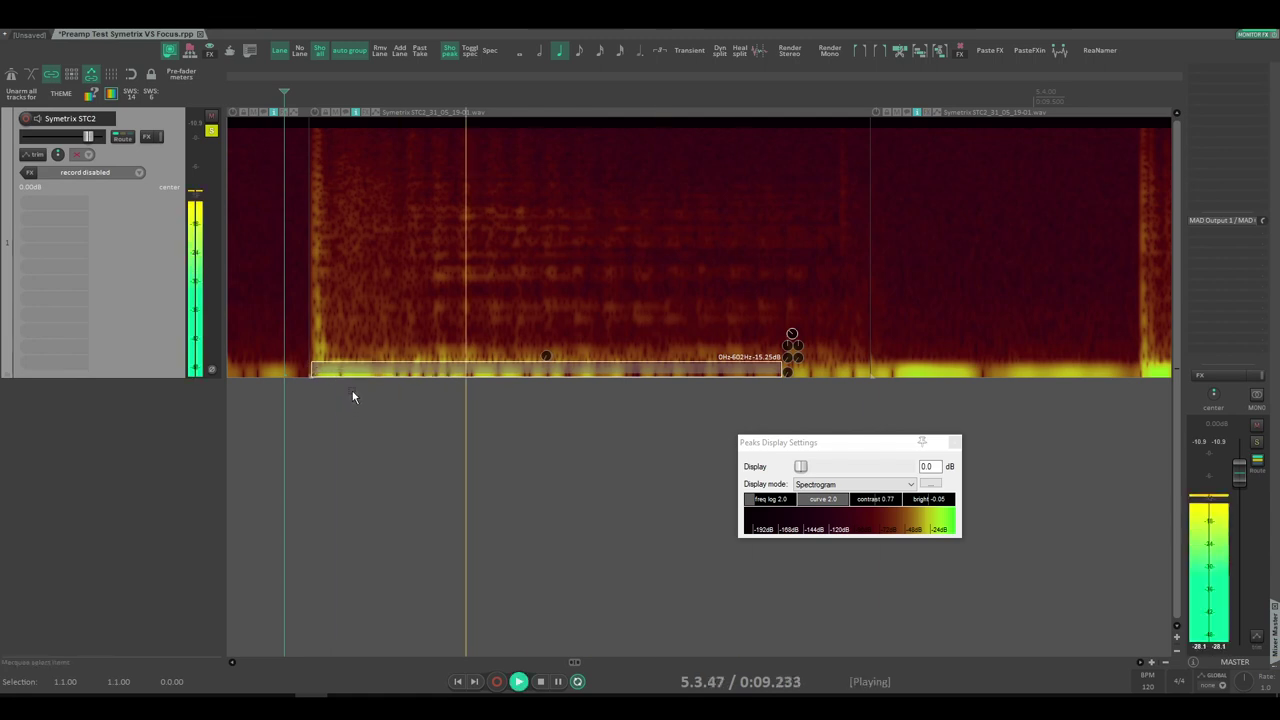
key(space)
Step: Widen the spectral edit to 0–1203 Hz and lower its gain to -23.25 dB, auditioning each change
drag(668, 364, 671, 348)
key(space)
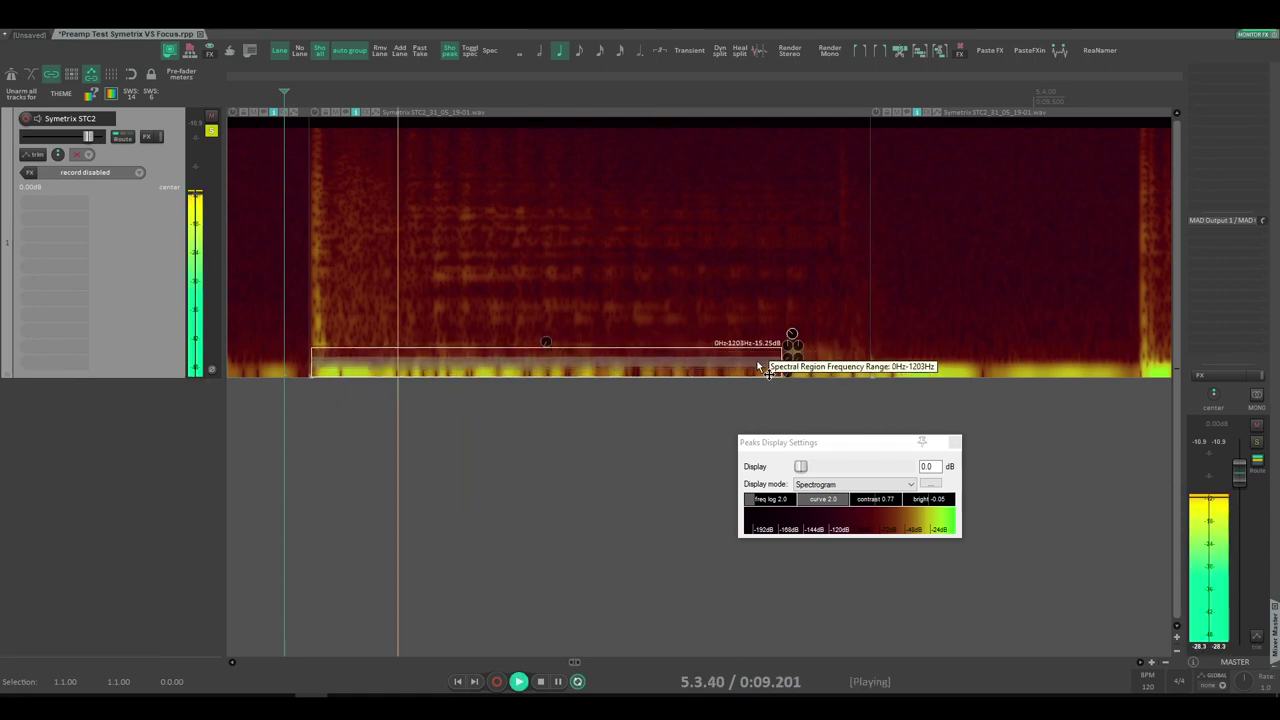
key(space)
drag(792, 334, 792, 351)
key(space)
key(space)
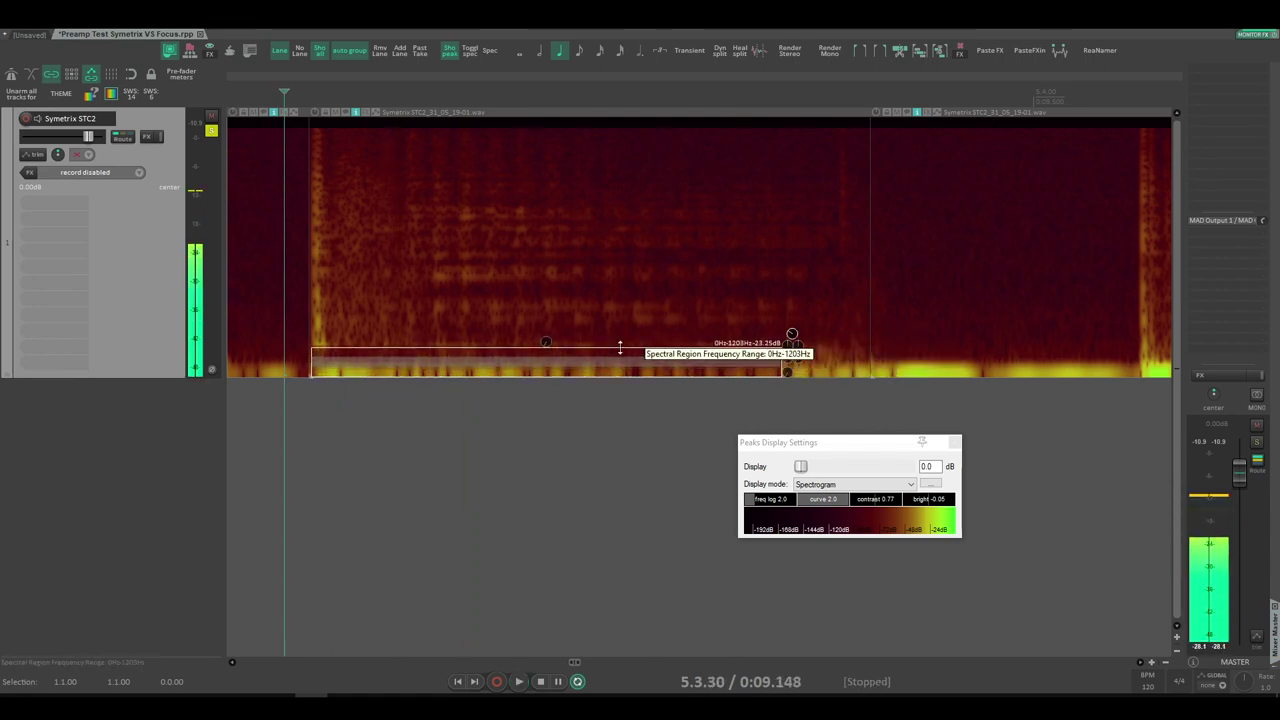
Step: Try the spectral edit at 0–2431 Hz, audition it, and pull its upper limit back to 1539 Hz
drag(355, 349, 347, 325)
key(space)
key(space)
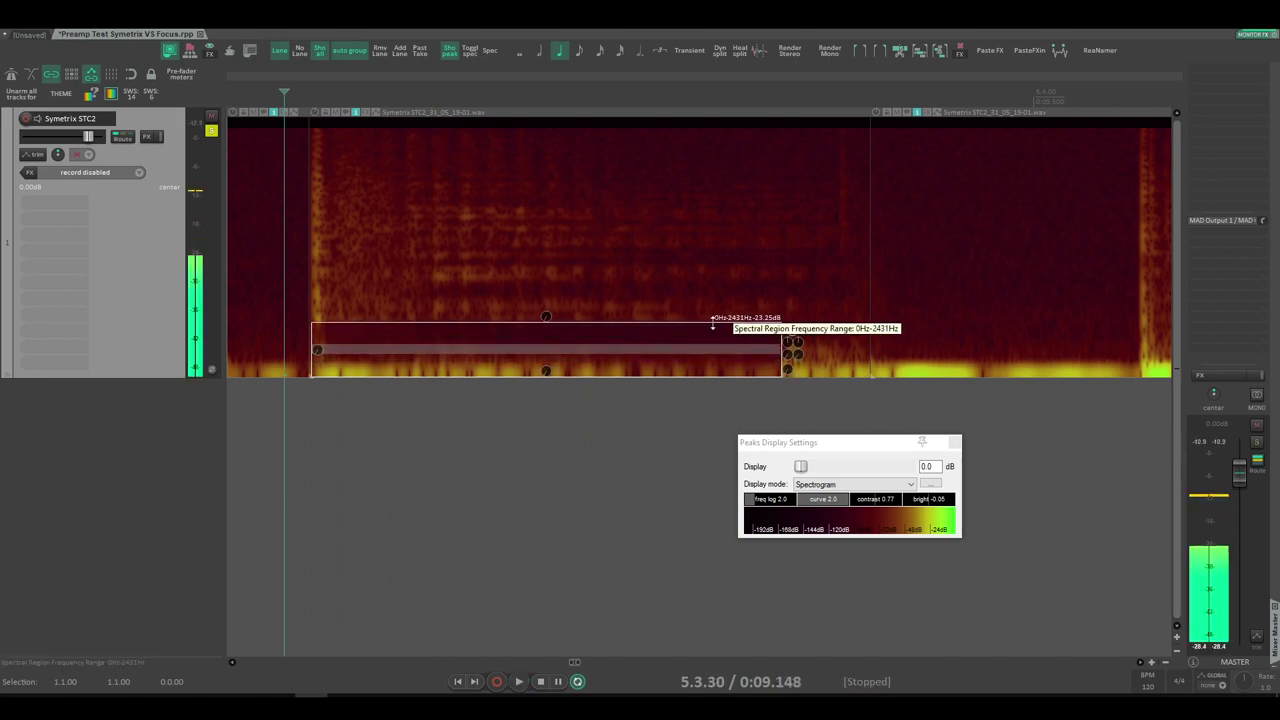
drag(743, 324, 718, 344)
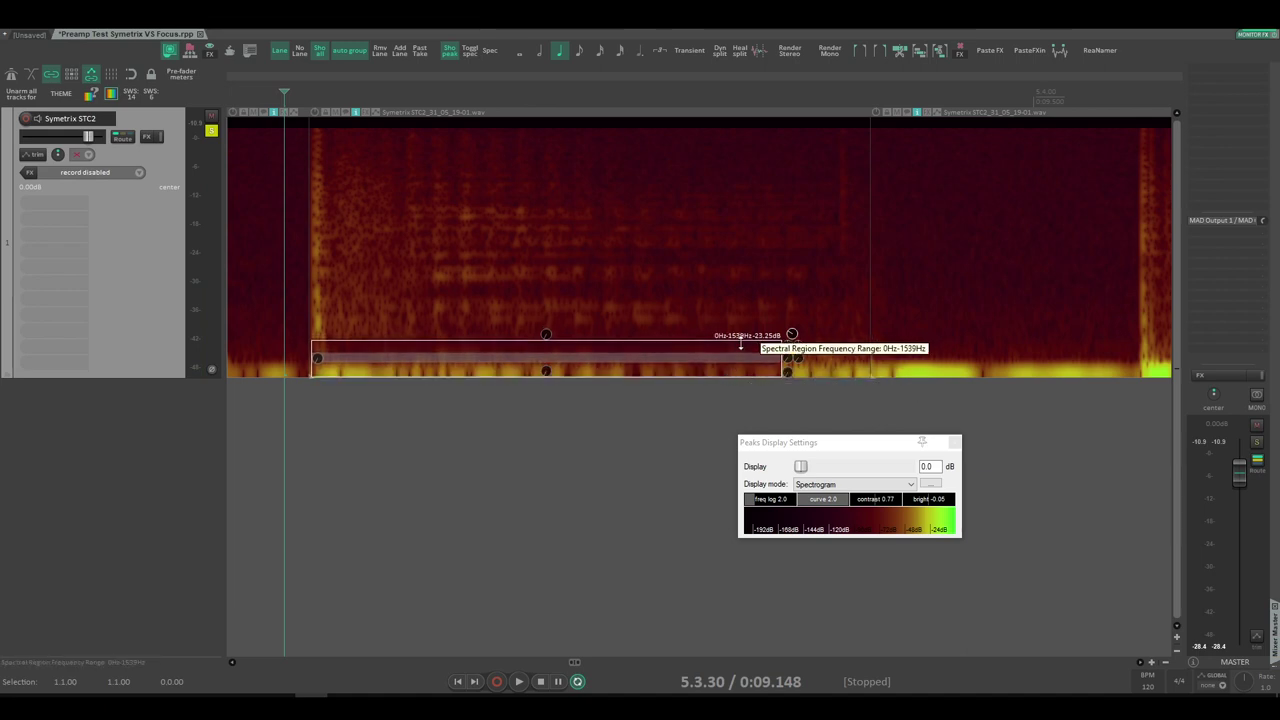
Step: Set the spectral edit's upper limit to 2122 Hz and lower its gain to -41.67 dB while auditioning
drag(738, 341, 785, 333)
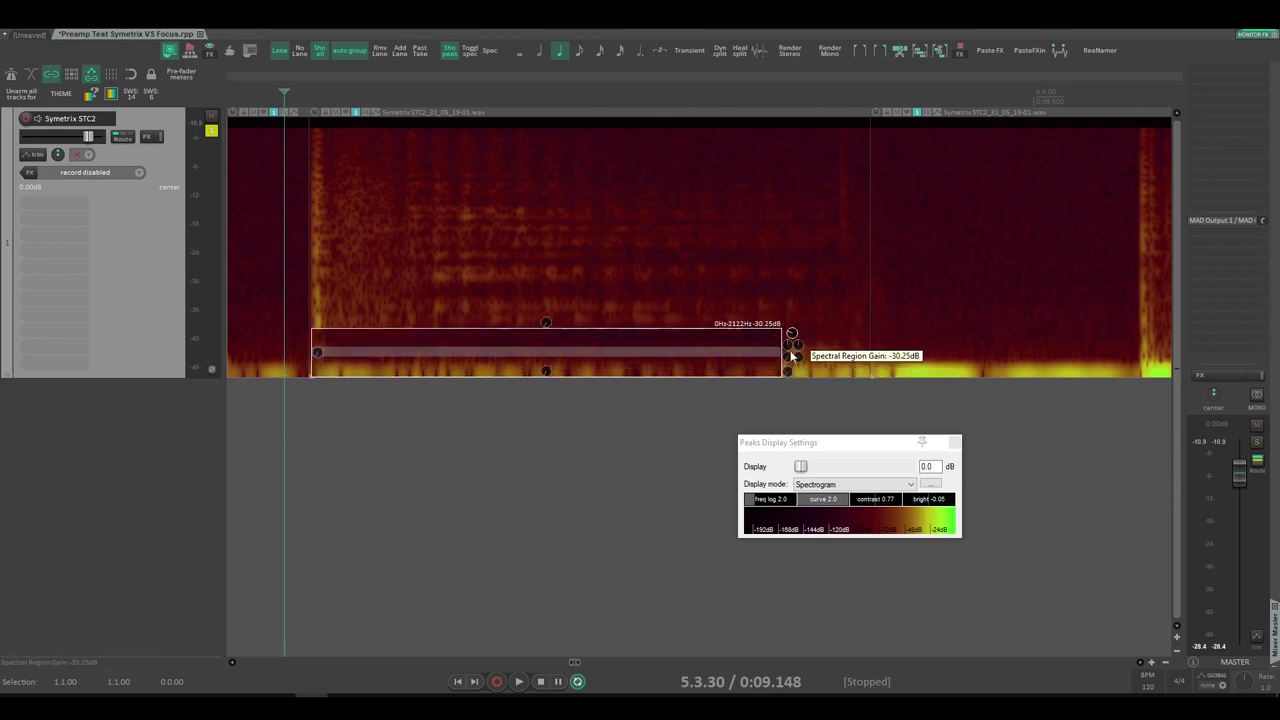
key(space)
key(space)
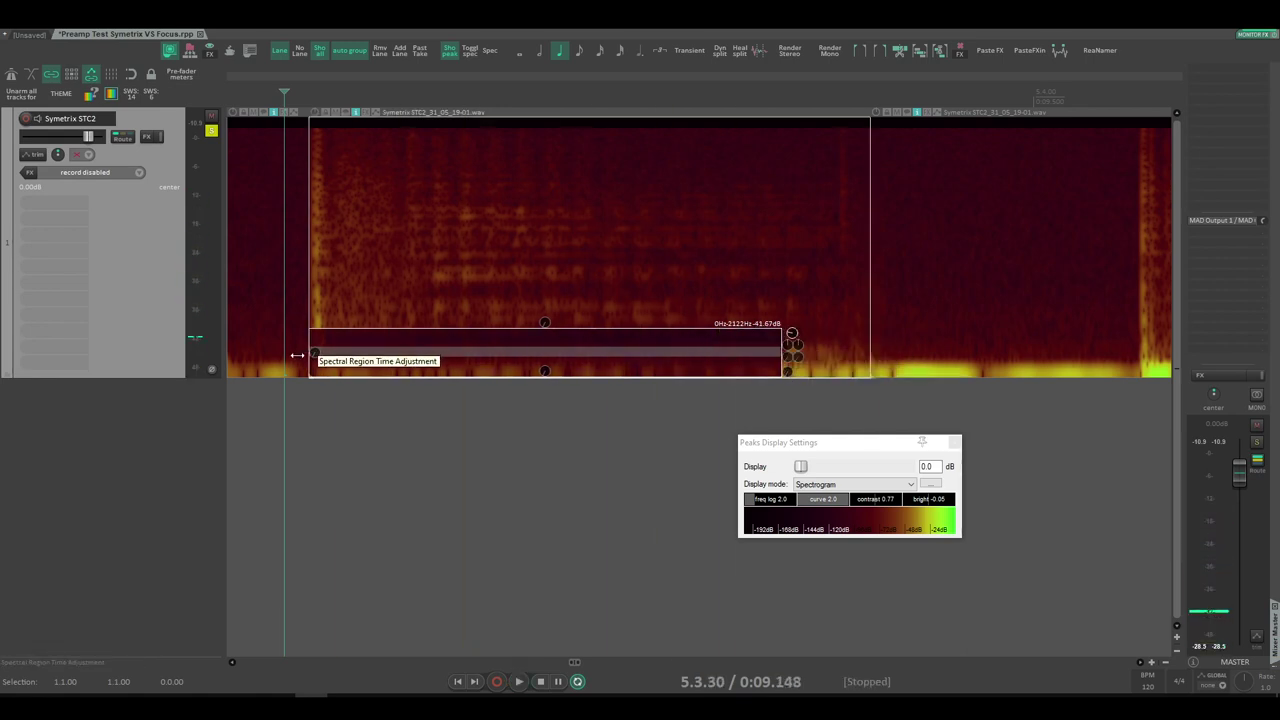
Step: Extend the first-hit item and its spectral edit to start slightly ahead of the attack, and audition the result
key(space)
key(space)
key(space)
drag(306, 363, 292, 366)
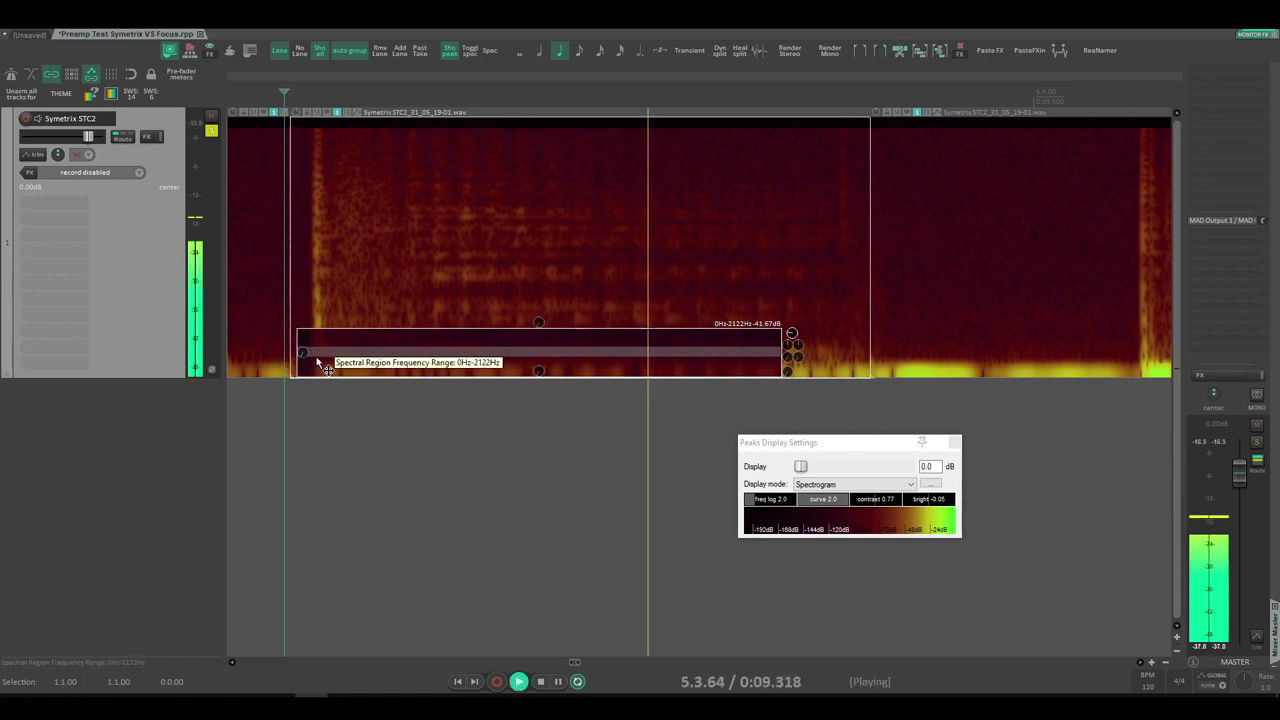
key(space)
Step: Narrow the spectral edit to 0–255 Hz and audition the hit
drag(749, 340, 753, 366)
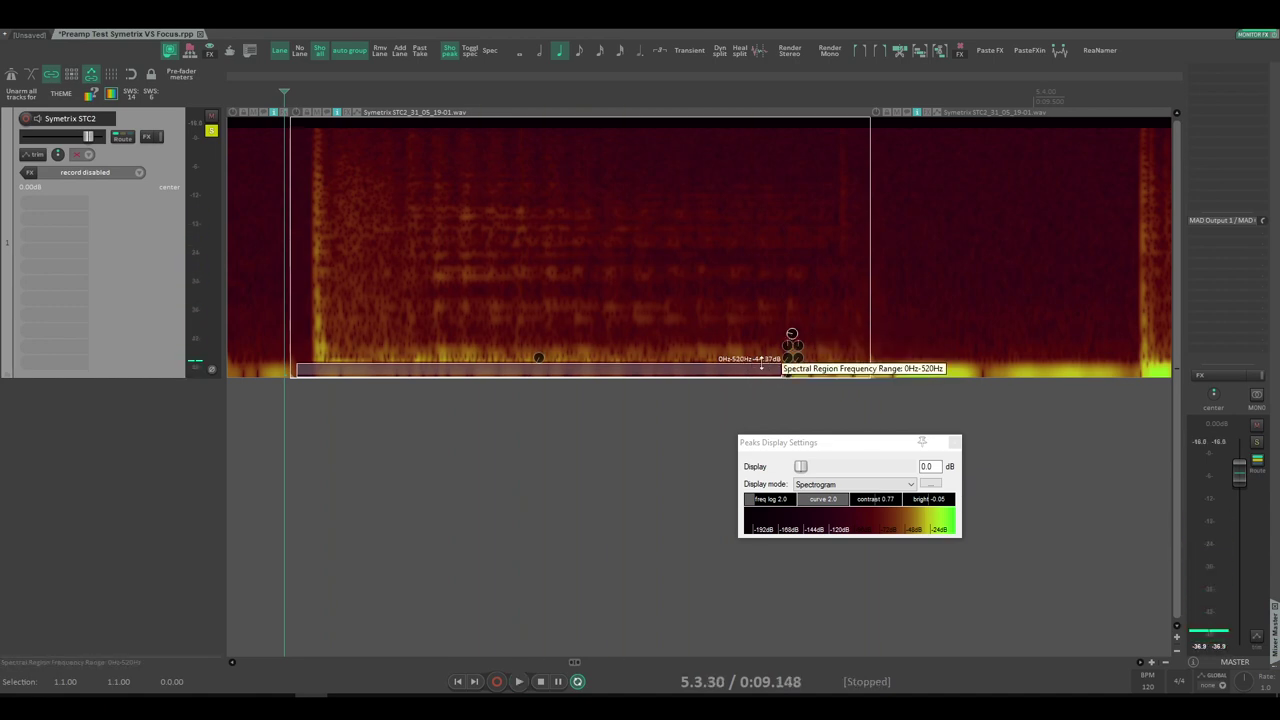
drag(761, 363, 761, 371)
key(space)
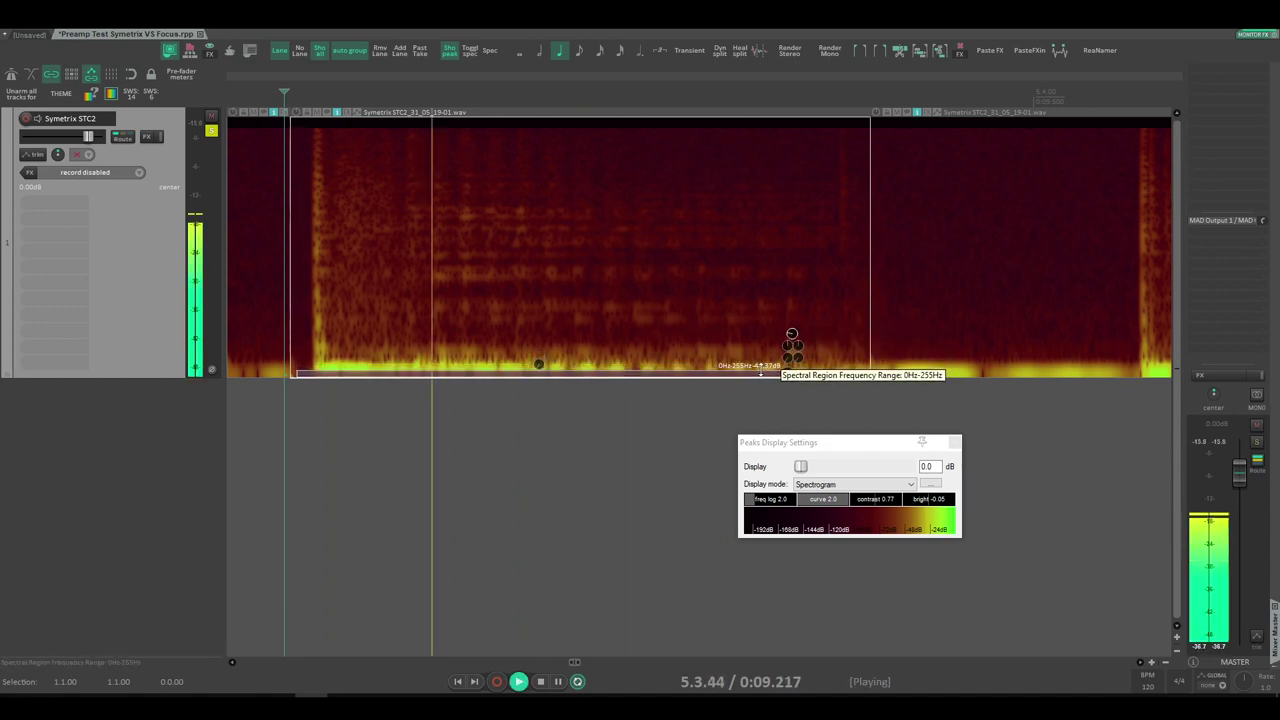
key(space)
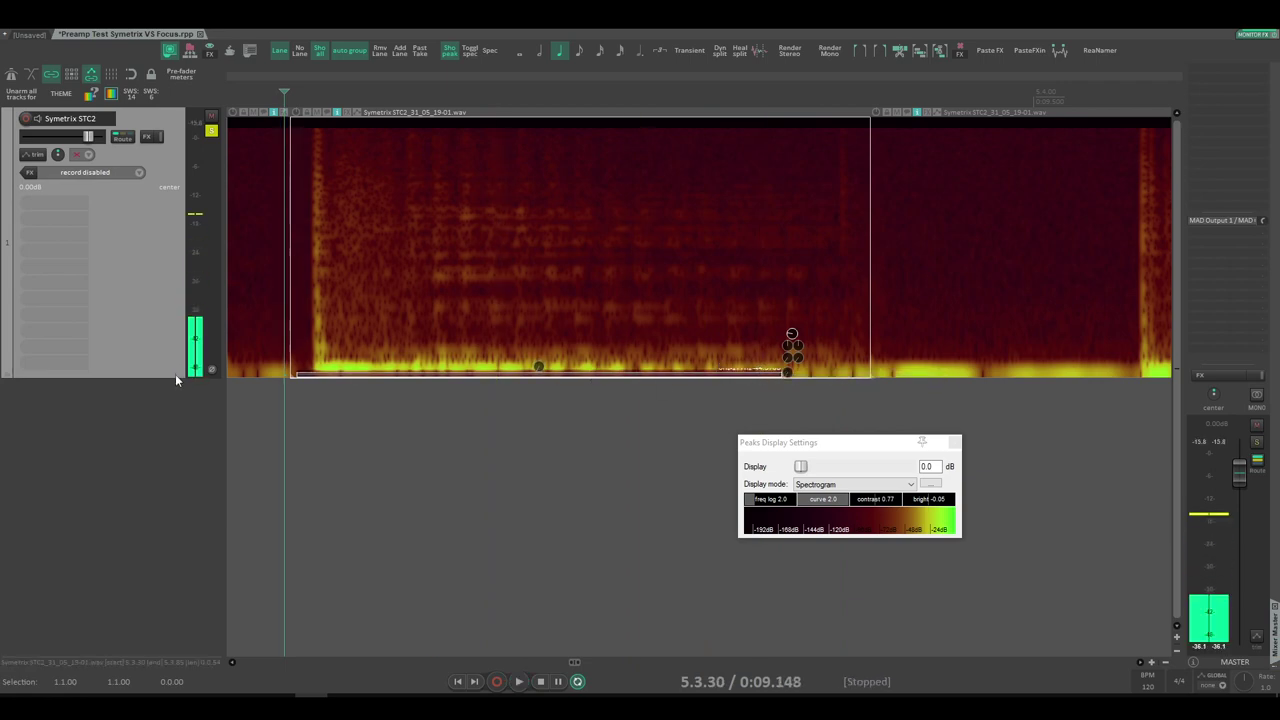
Step: Increase the Symetrix STC2 track's height and move the Peaks Display Settings window clear of it
drag(176, 377, 180, 470)
drag(846, 447, 870, 497)
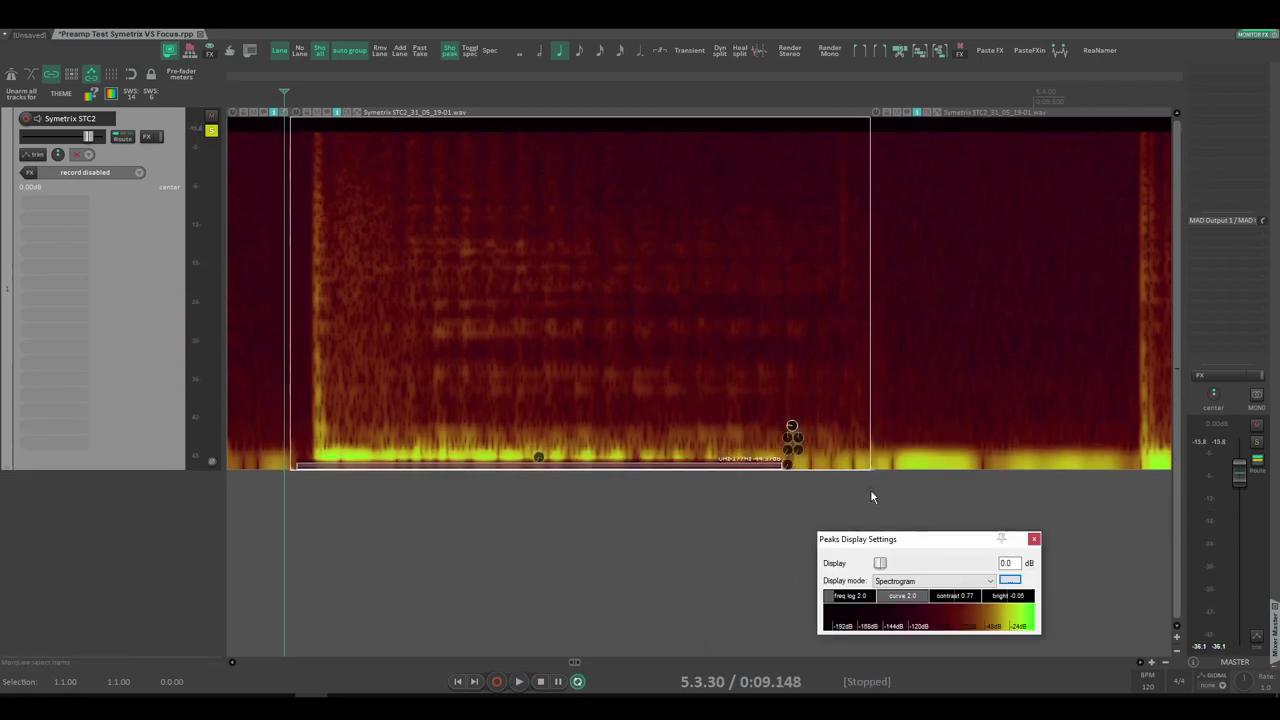
Step: Fine-tune the spectral edit's upper limit around 206 Hz and change its gain to -4.75 dB
drag(749, 467, 749, 463)
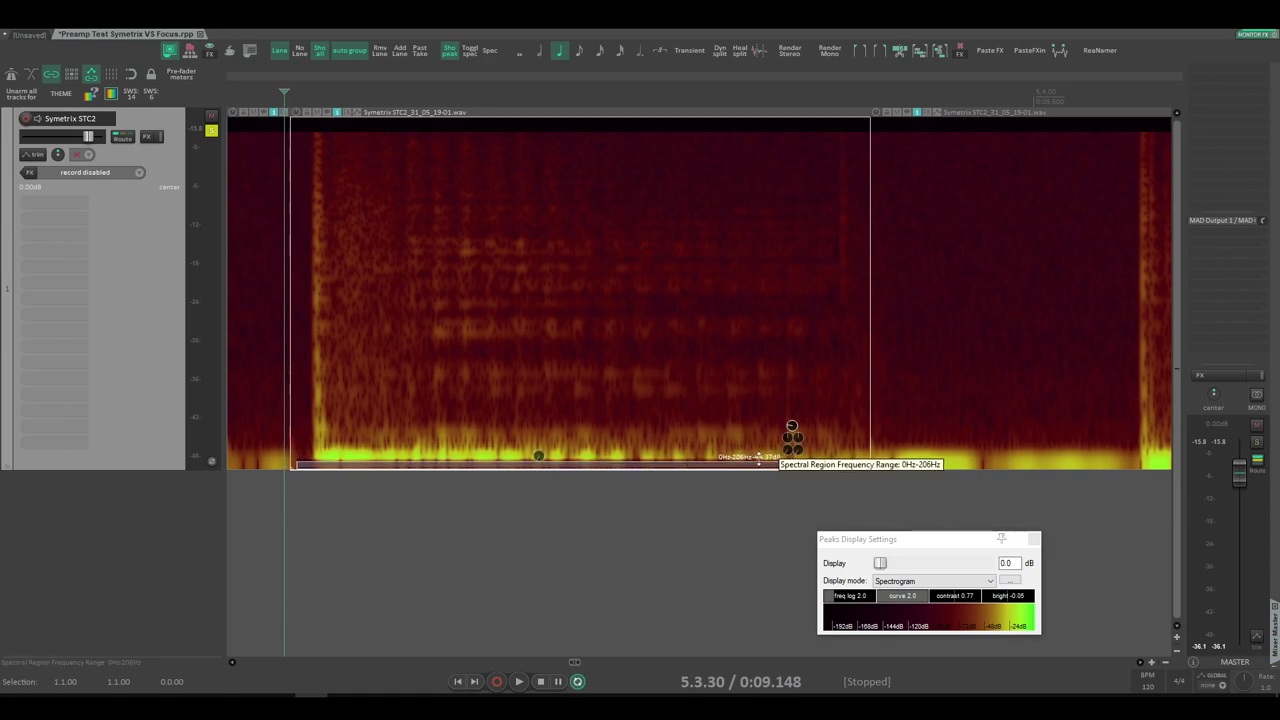
drag(756, 463, 772, 463)
double_click(793, 426)
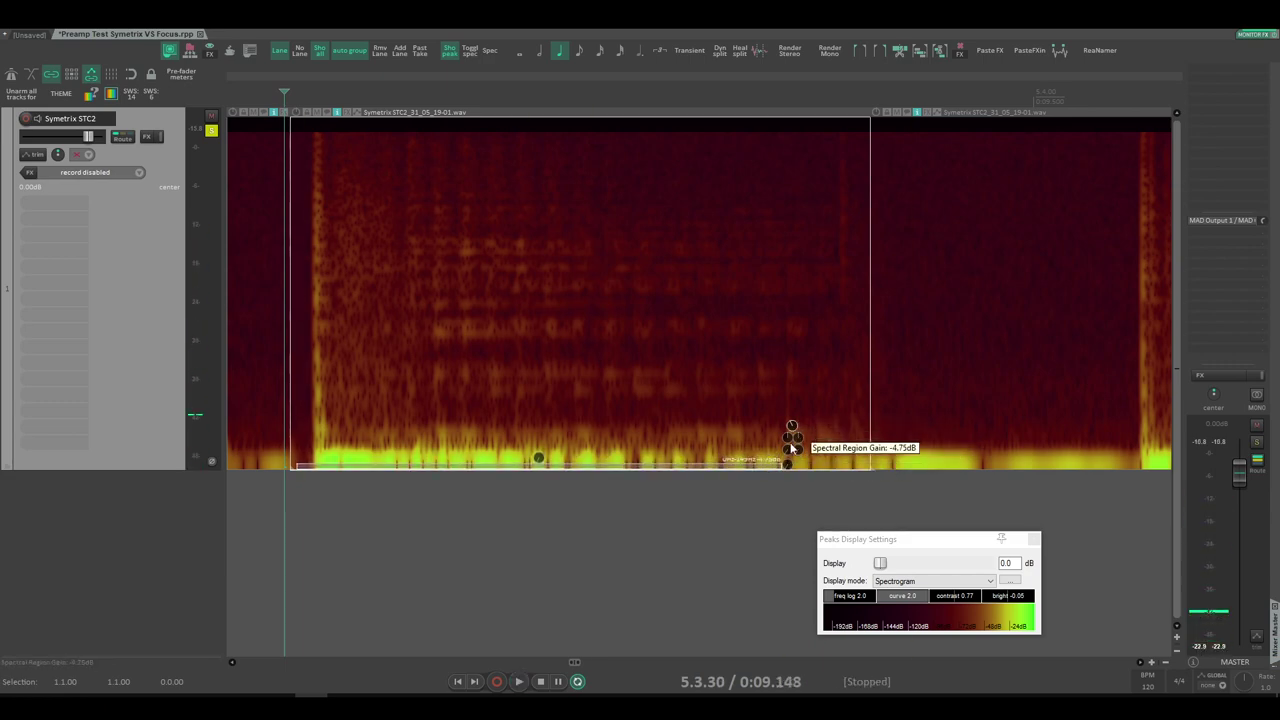
Step: Lower the upper frequency limit of the hit's low-frequency spectral edit further while auditioning the hit
key(space)
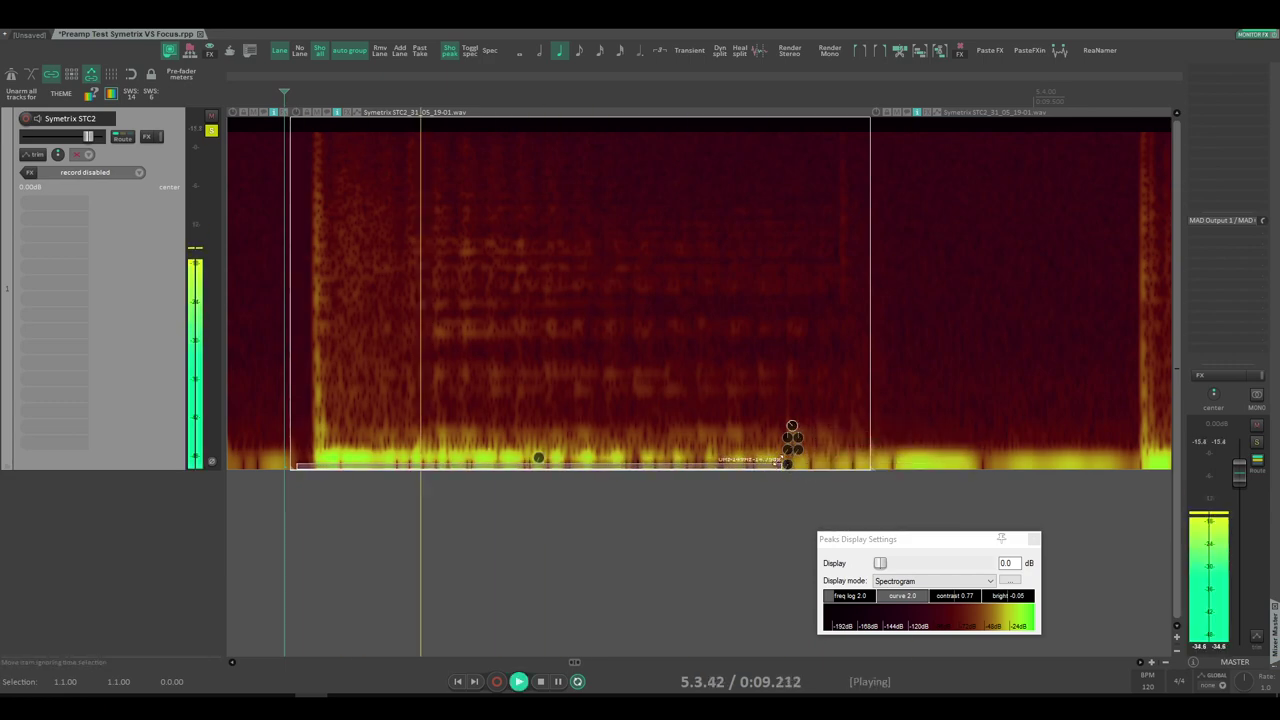
drag(777, 461, 775, 465)
key(space)
key(space)
key(space)
key(space)
key(space)
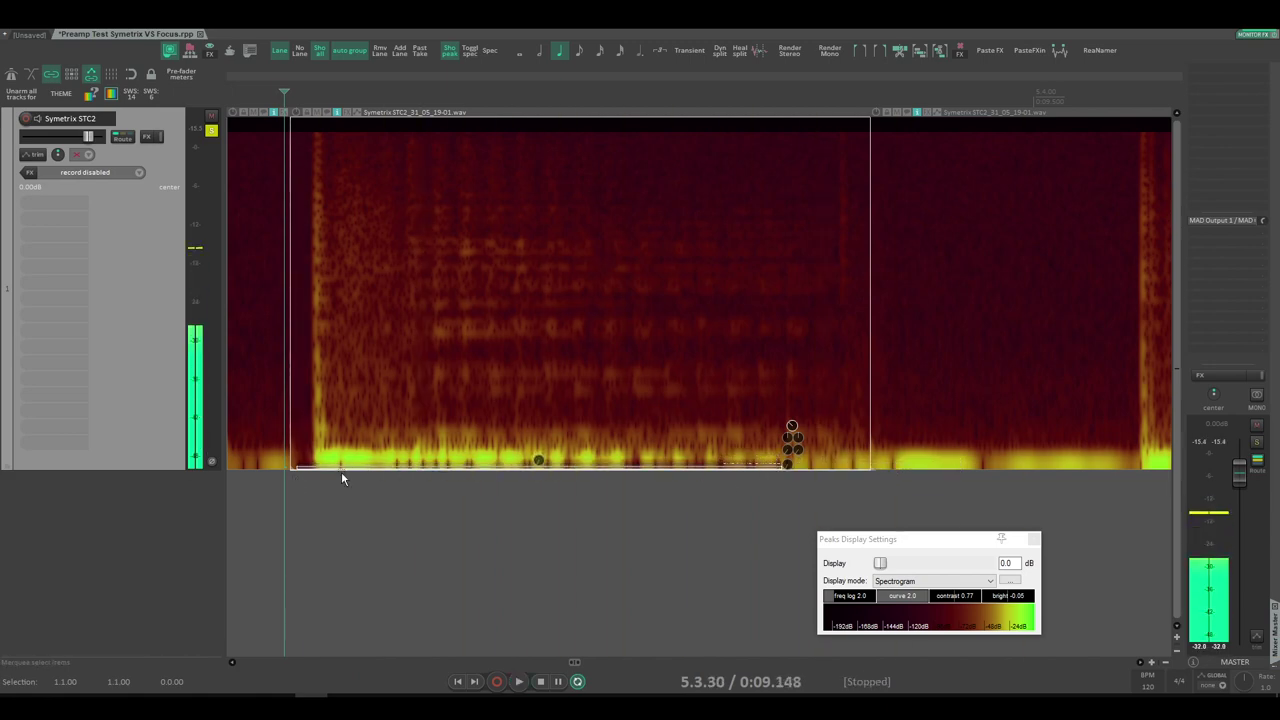
key(space)
scroll(767, 454, down, 3)
key(space)
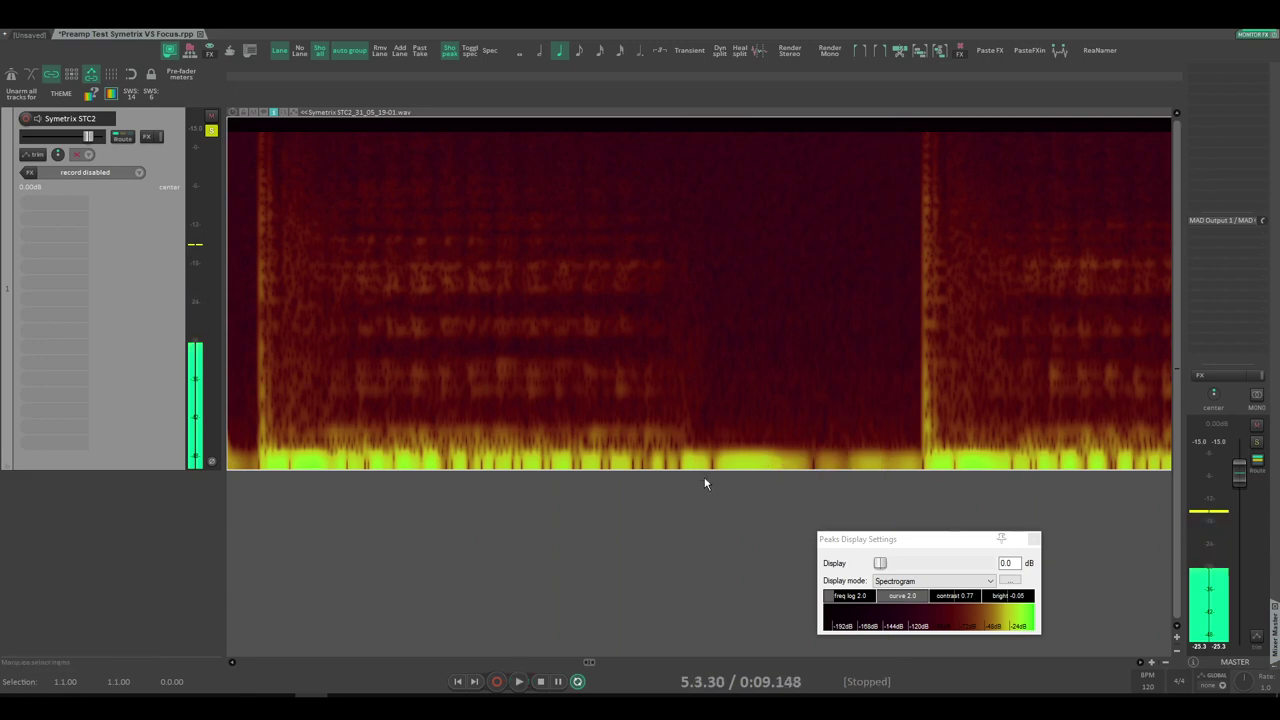
Step: Raise the upper limit of the hit's low-frequency spectral edit to 439 Hz and audition it
scroll(627, 480, up, 2)
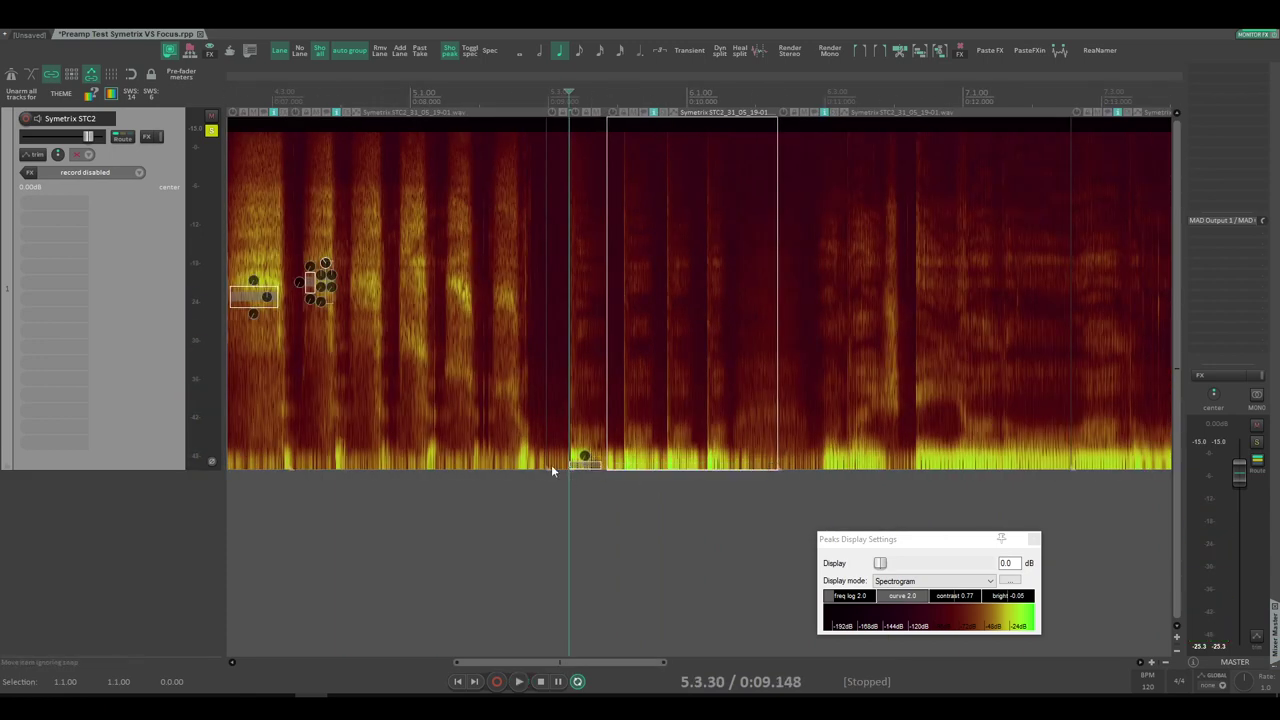
drag(594, 465, 592, 459)
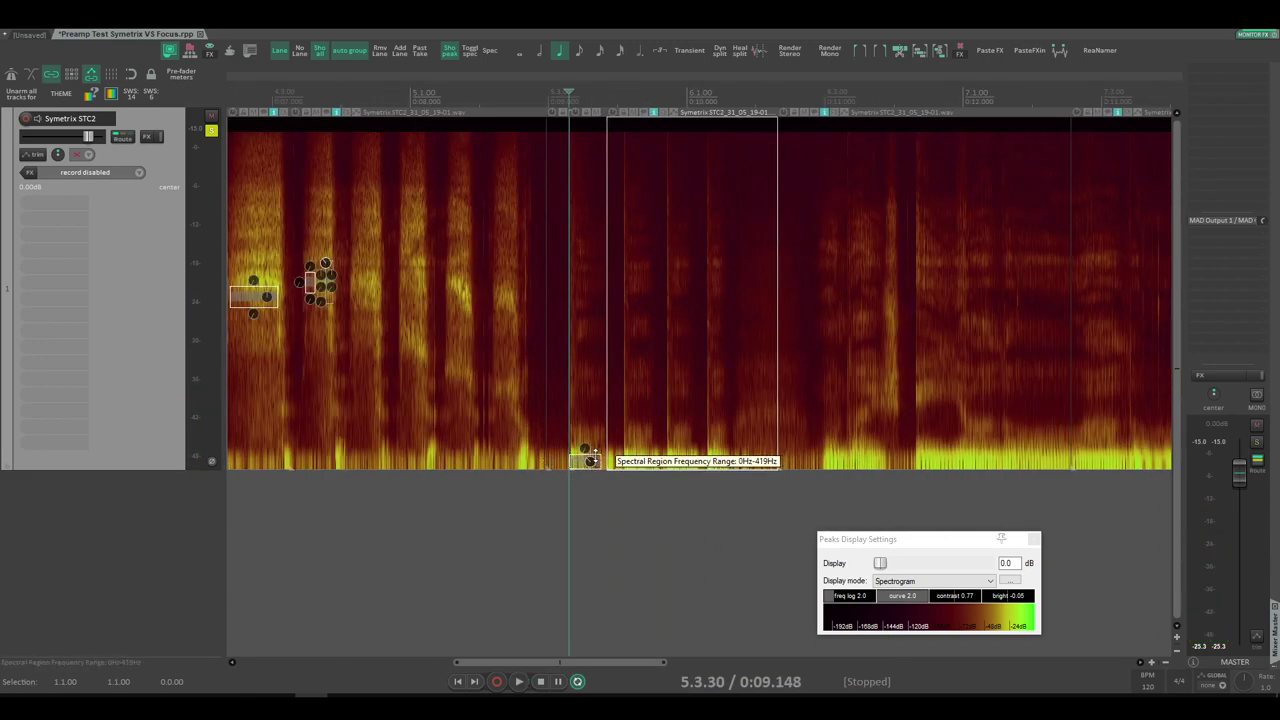
scroll(581, 462, up, 4)
key(space)
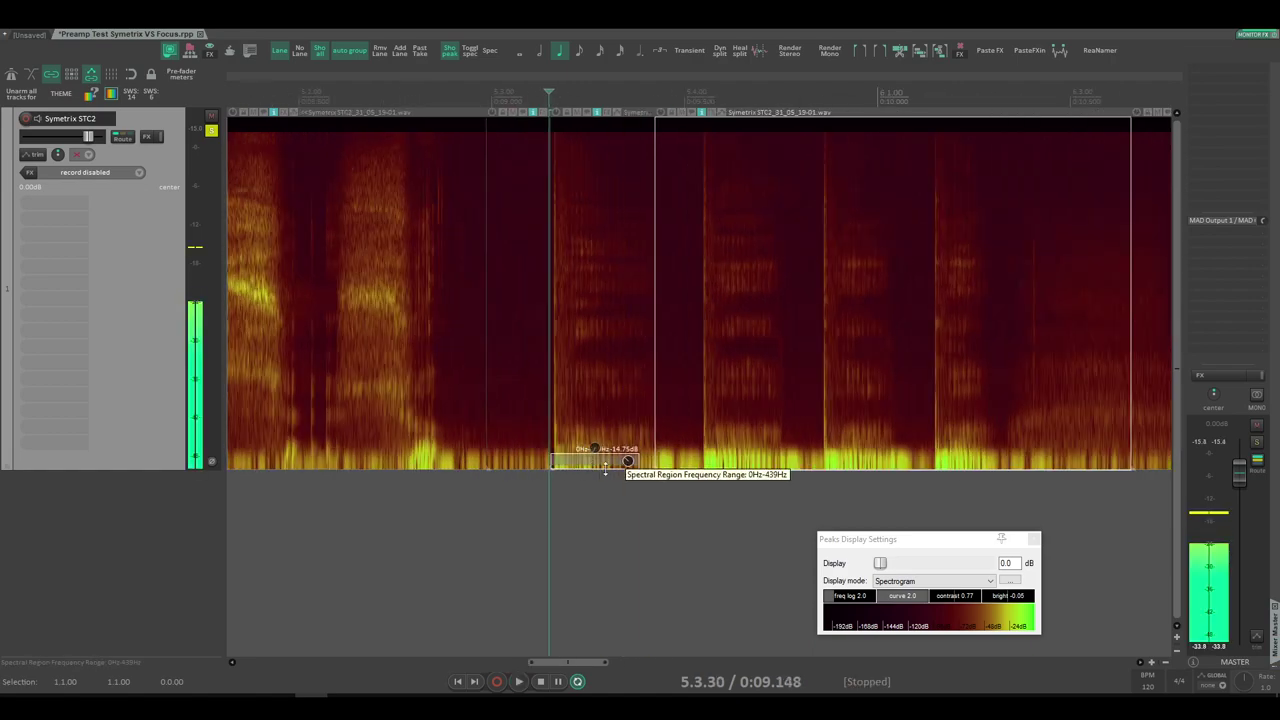
key(space)
Step: Change the longer high-frequency spectral edit on the earlier item to 7243–8868 Hz with a gain of -3.75 dB
scroll(596, 450, down, 3)
scroll(440, 437, down, 2)
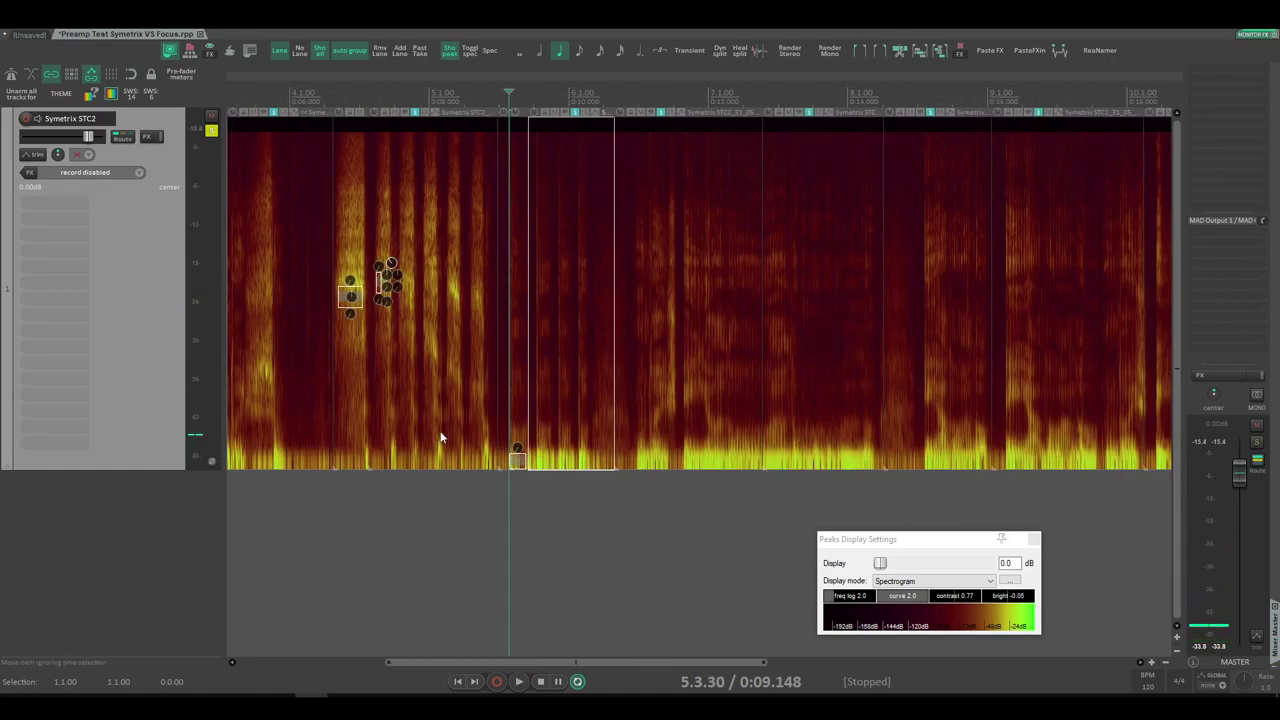
scroll(500, 400, left, 1)
scroll(560, 364, up, 5)
scroll(530, 350, left, 2)
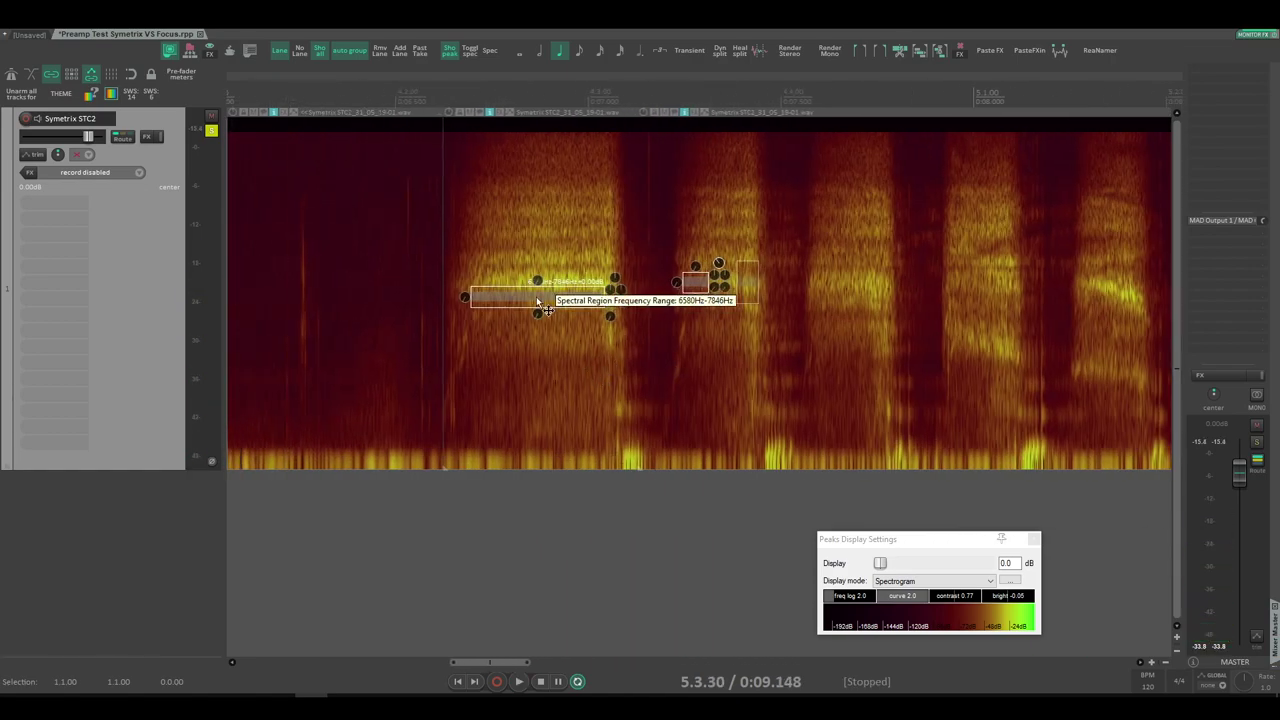
drag(574, 291, 620, 282)
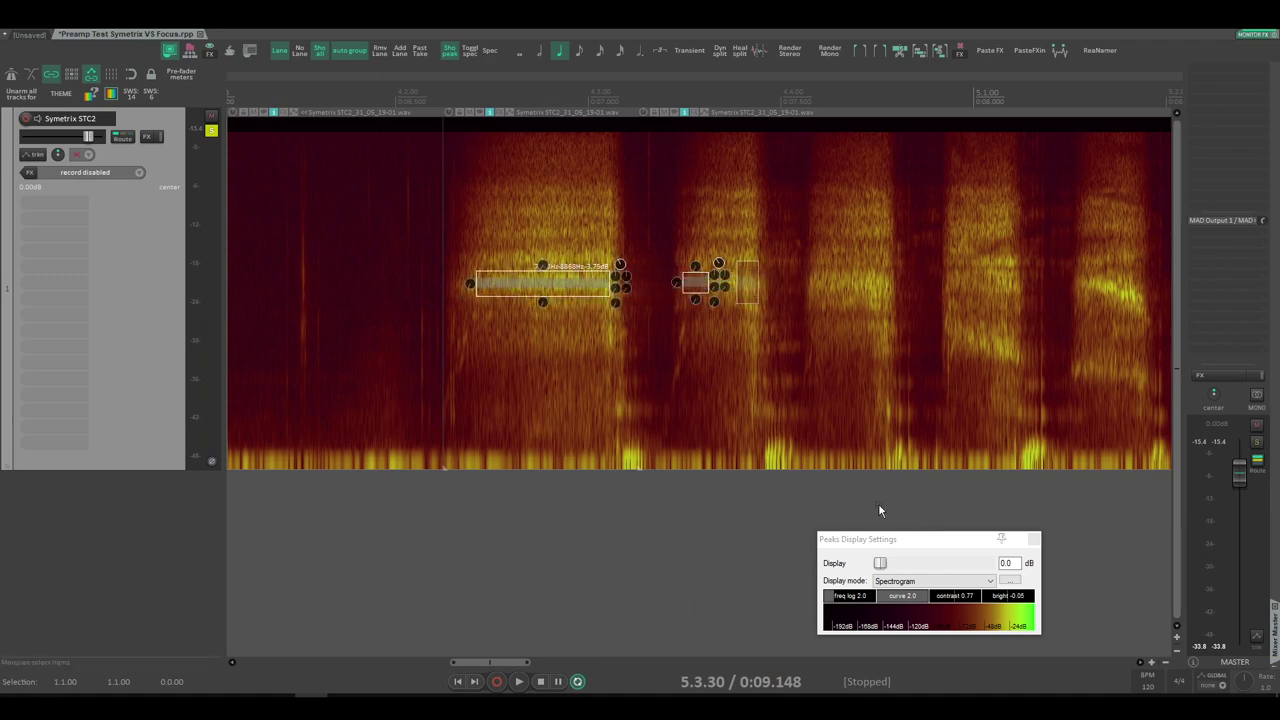
Step: Switch the peaks display mode from the spectrogram to spectral peaks
click(172, 22)
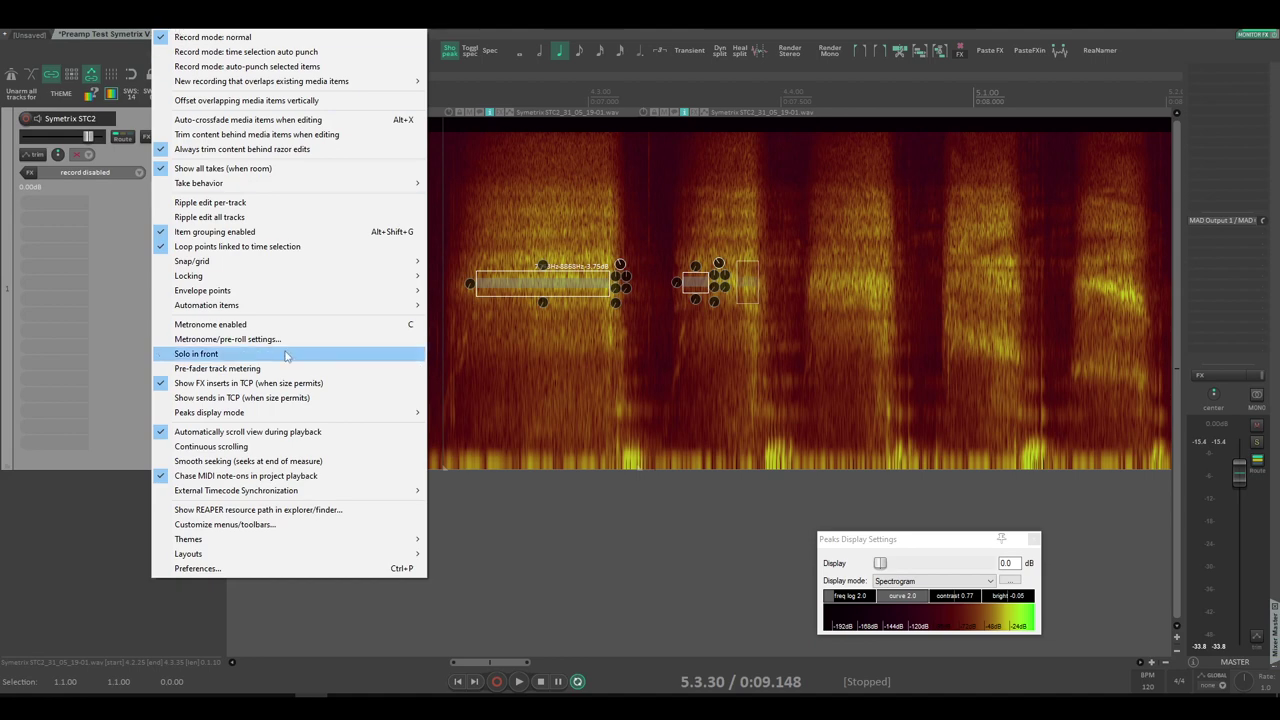
mouse_move(333, 417)
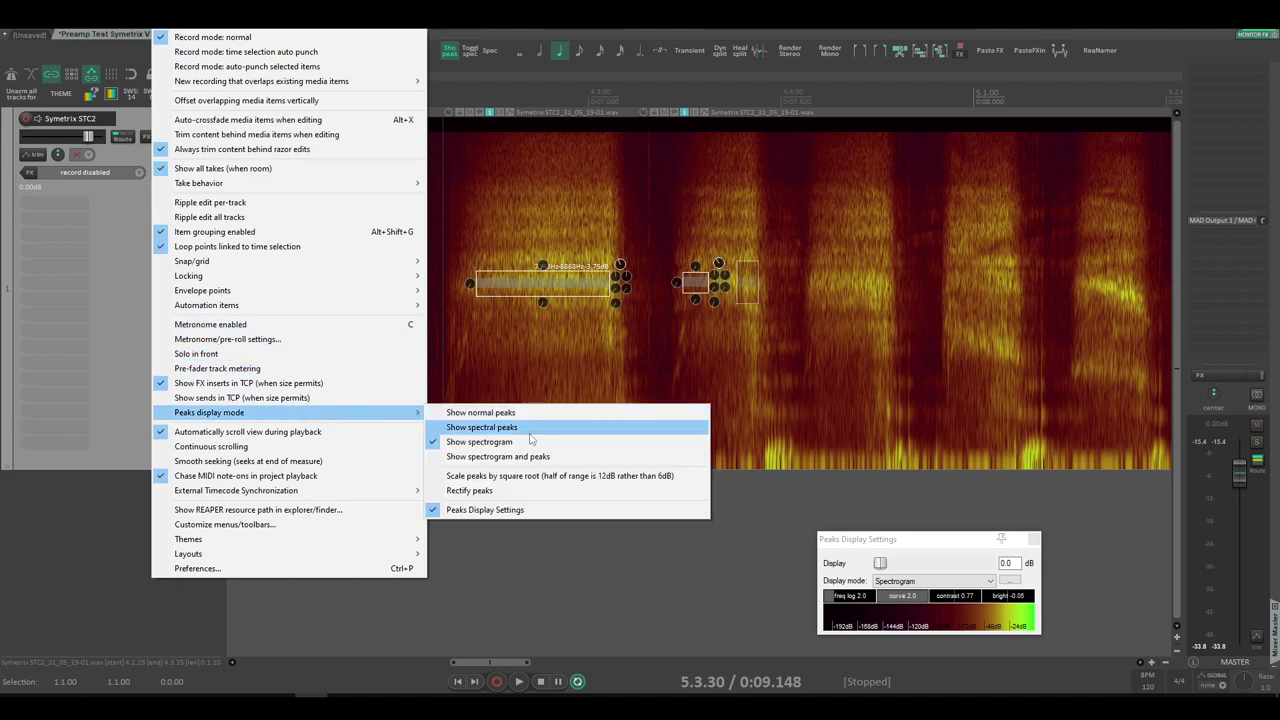
click(530, 427)
scroll(655, 492, down, 2)
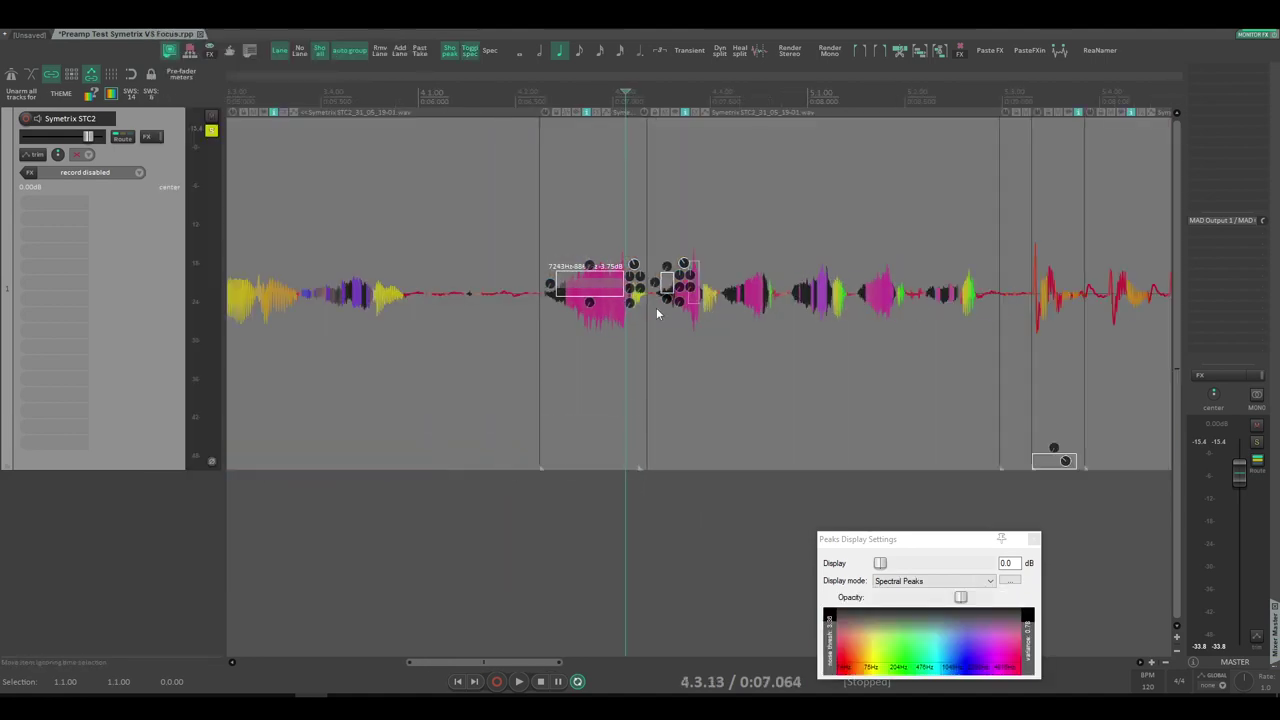
Step: Delete the 7243–8868 Hz spectral edit from the item just before measure 4.4
scroll(598, 353, up, 3)
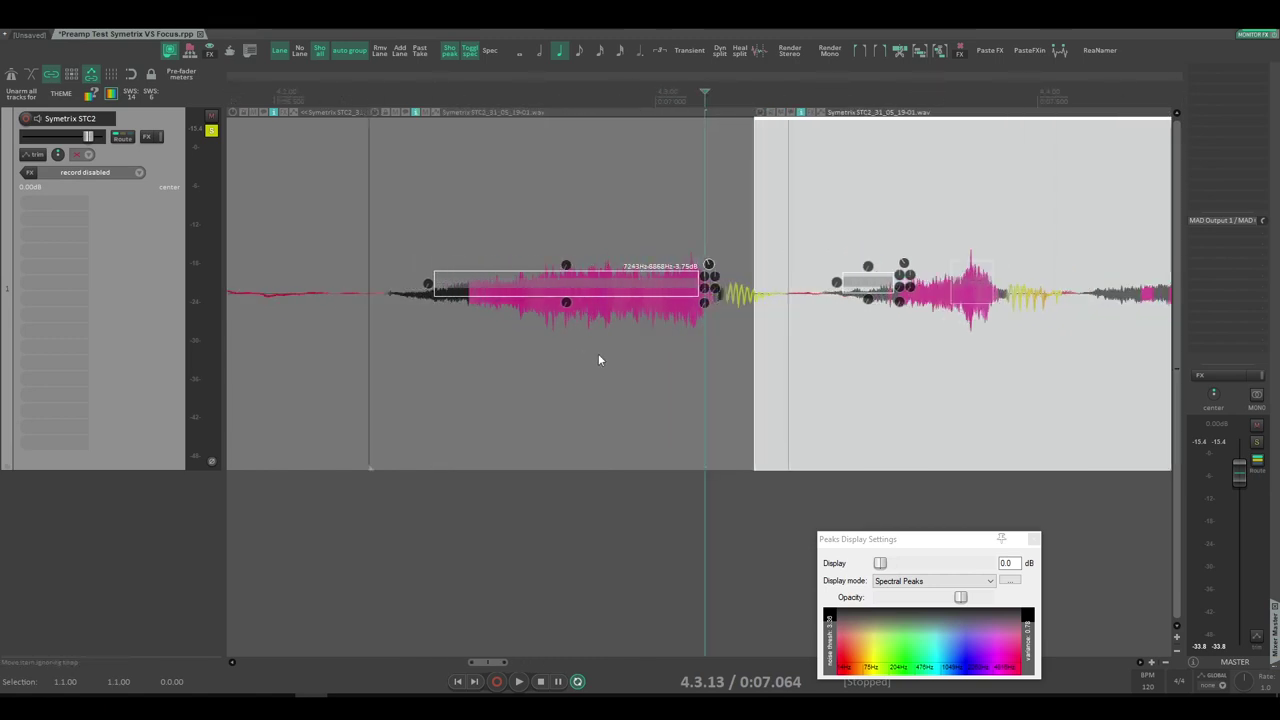
scroll(600, 356, down, 3)
scroll(608, 358, up, 3)
scroll(607, 298, down, 3)
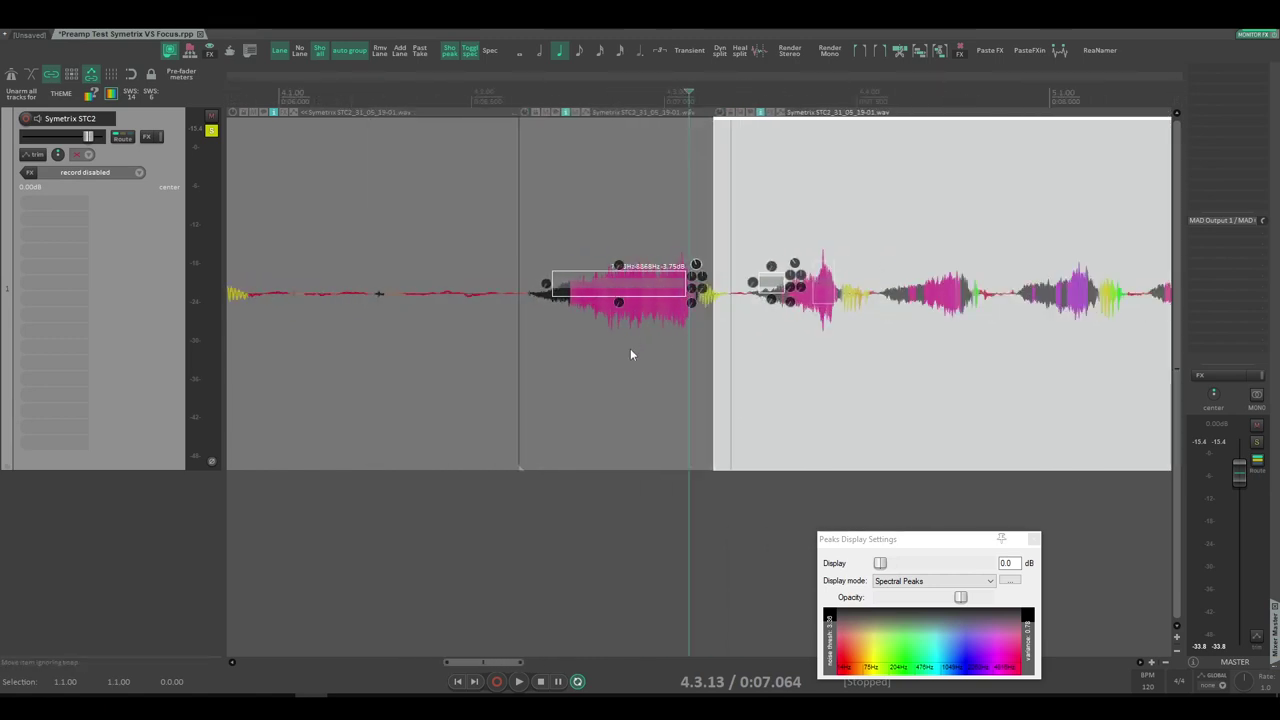
right_click(632, 286)
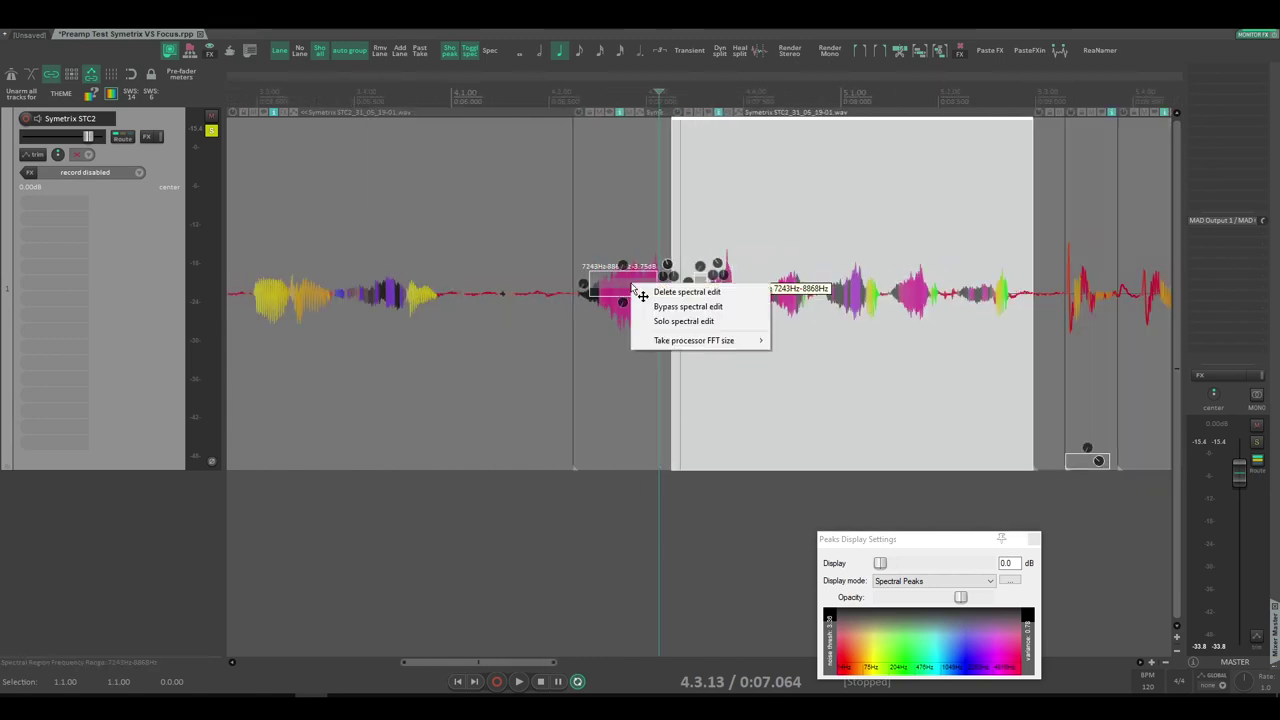
click(700, 291)
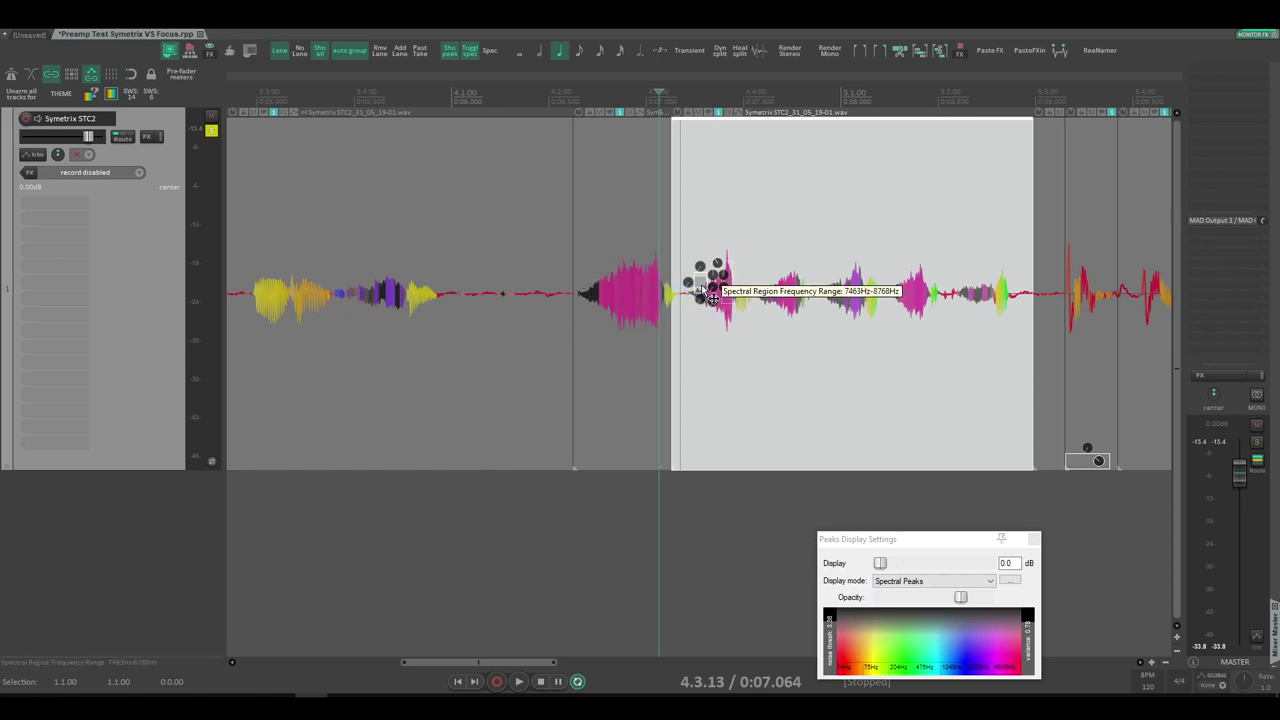
Step: Delete the two remaining high-frequency spectral edits, 7463–8768 Hz and 6802–9554 Hz, from the following item
right_click(713, 296)
click(734, 310)
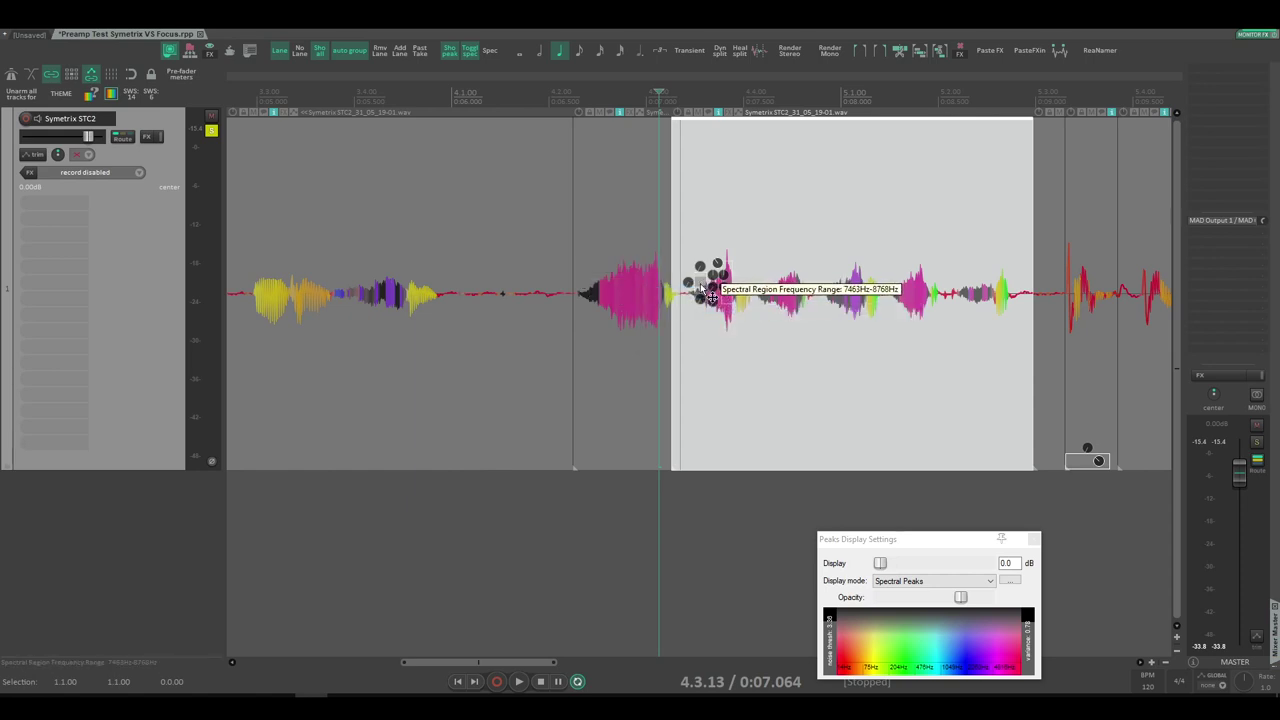
right_click(700, 285)
click(729, 293)
scroll(726, 292, up, 4)
right_click(730, 285)
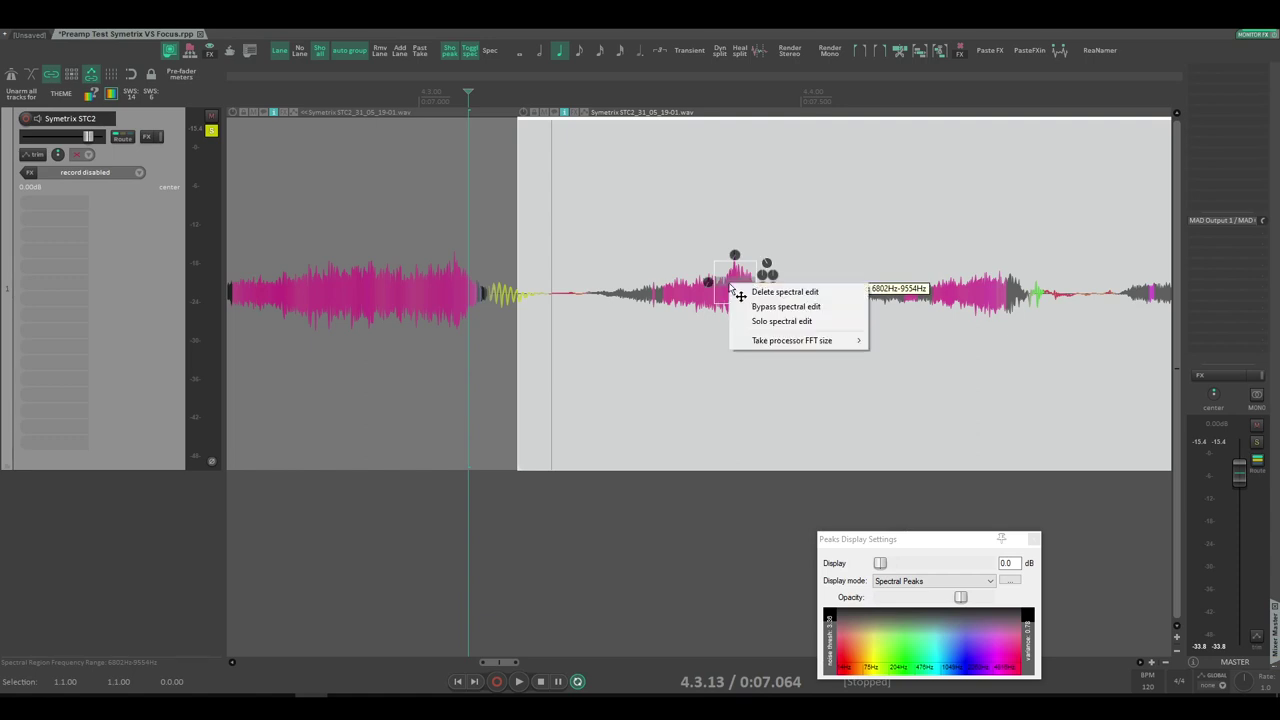
key(Escape)
scroll(640, 368, down, 3)
scroll(622, 320, down, 3)
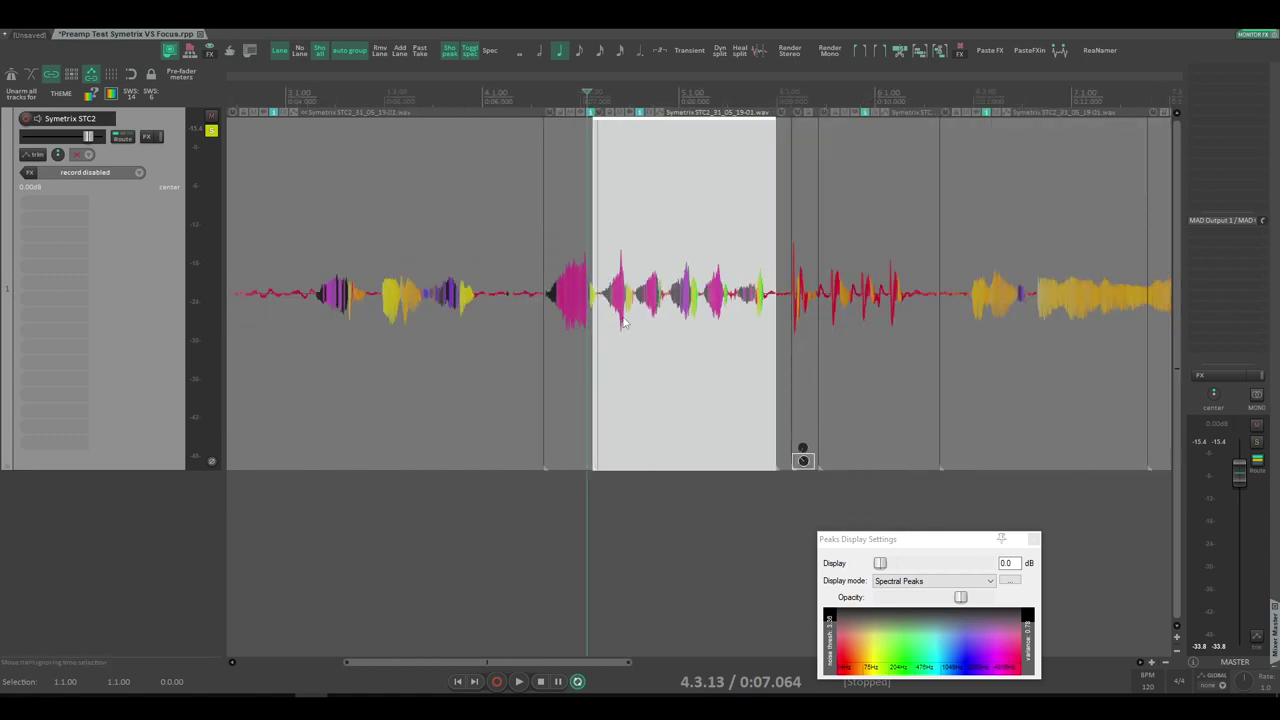
Step: Bring the whole recording into view, reposition the Peaks Display Settings window, and shift the frequency colour mapping of the spectral peaks
drag(1001, 541, 1001, 409)
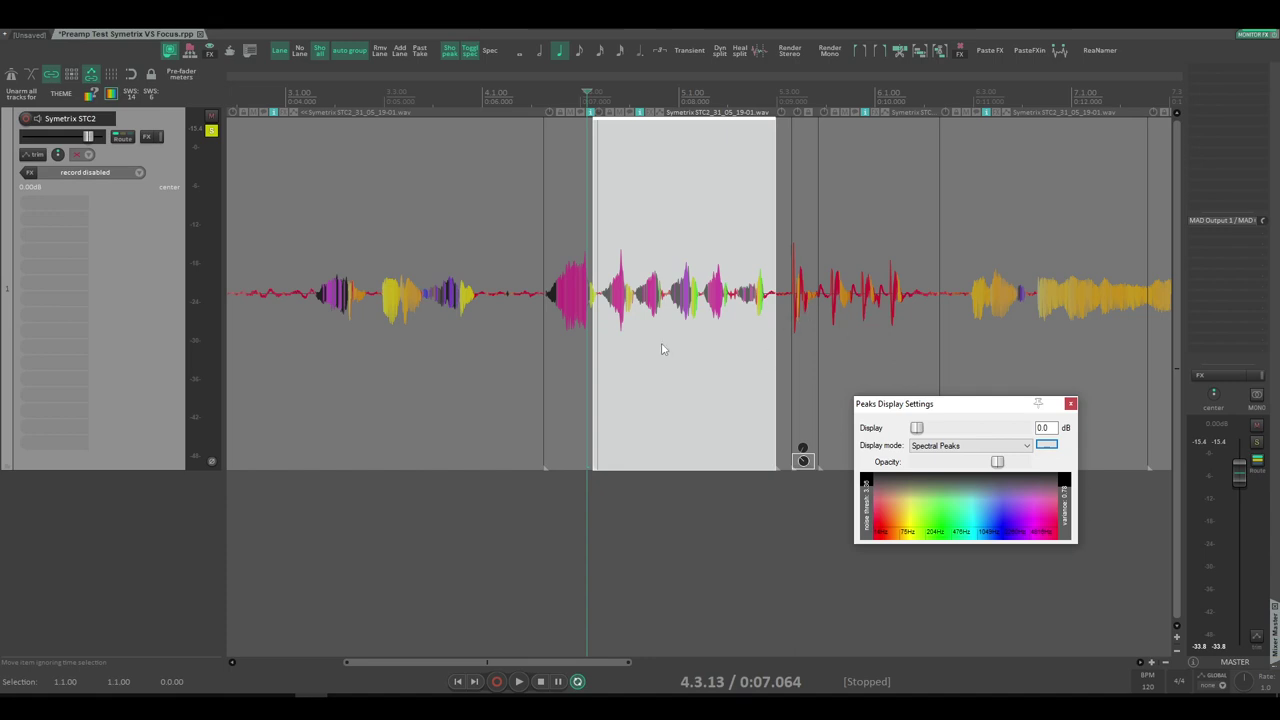
scroll(656, 341, down, 4)
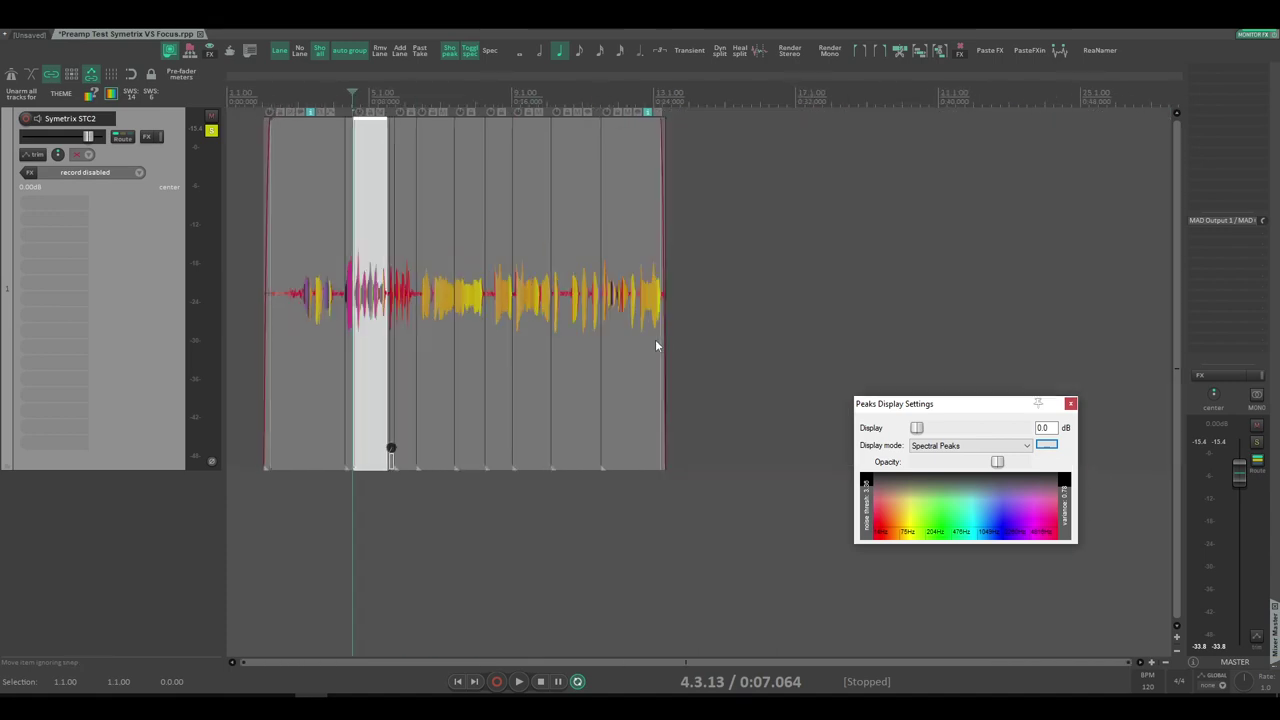
scroll(434, 331, up, 3)
scroll(470, 337, left, 2)
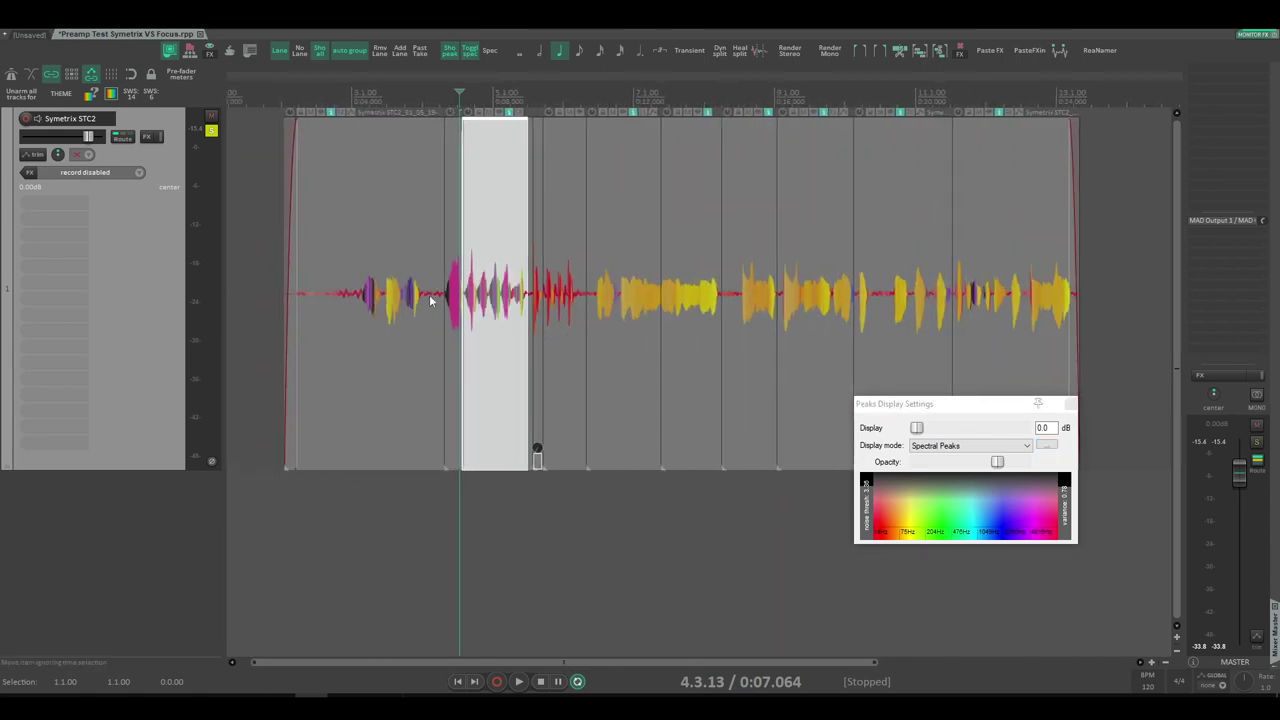
drag(922, 406, 853, 450)
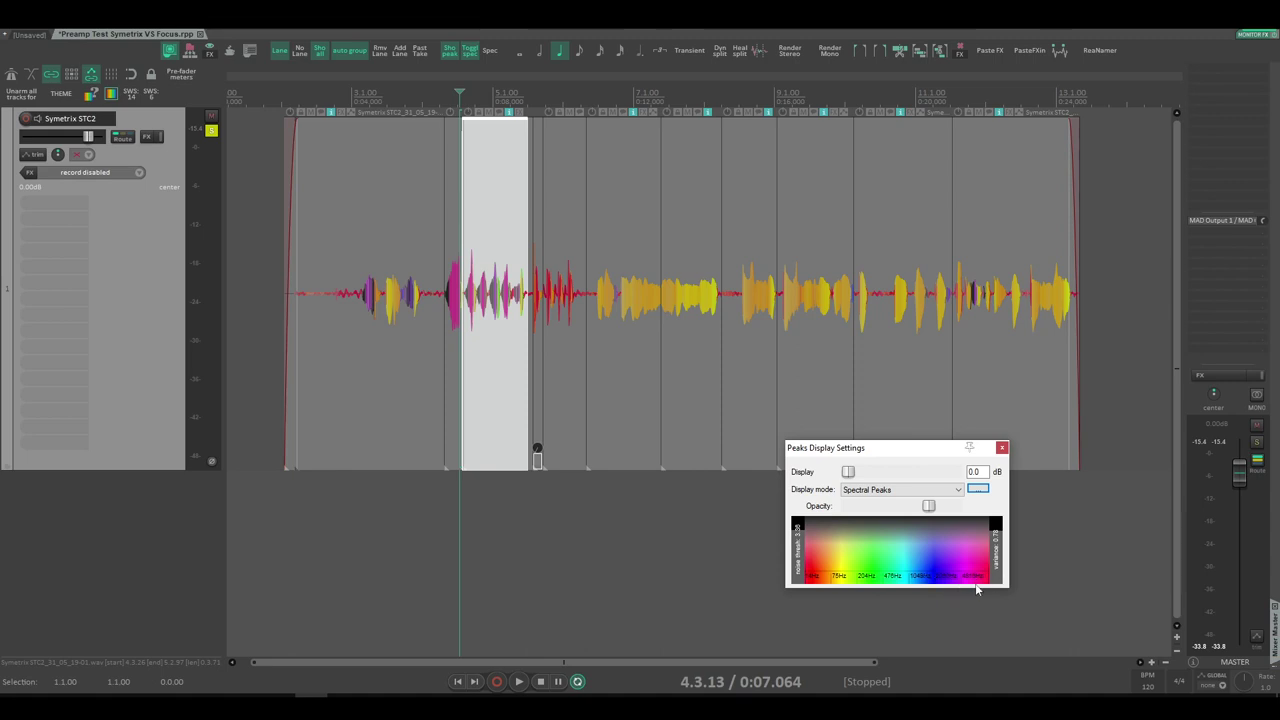
drag(919, 562, 877, 565)
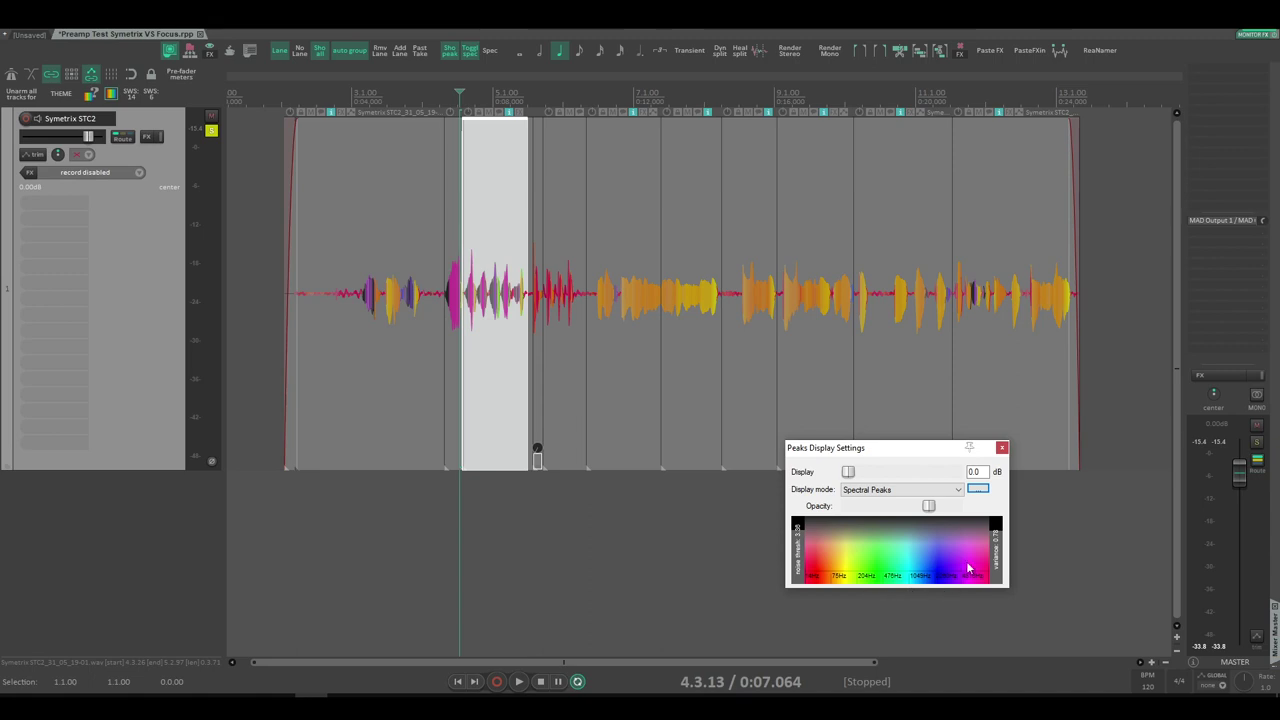
drag(948, 563, 955, 562)
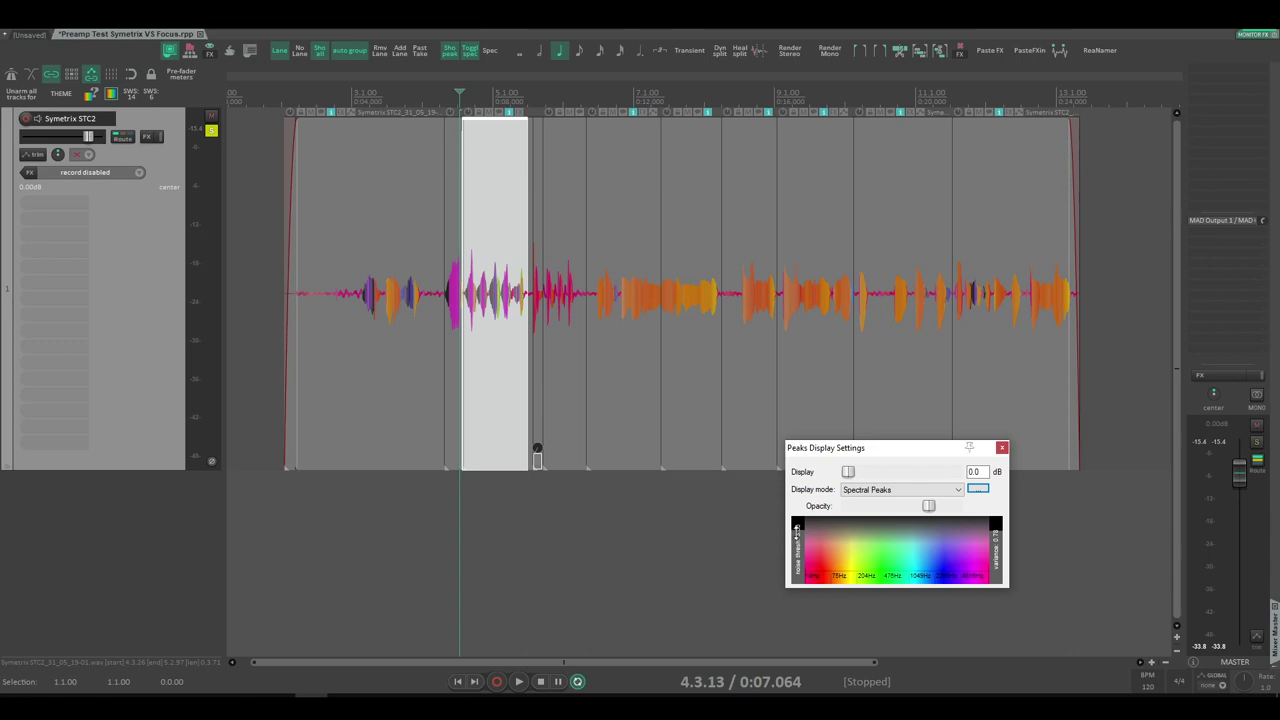
Step: Try both extremes of the spectral peaks' noise threshold, ending at 0.25
drag(797, 530, 820, 405)
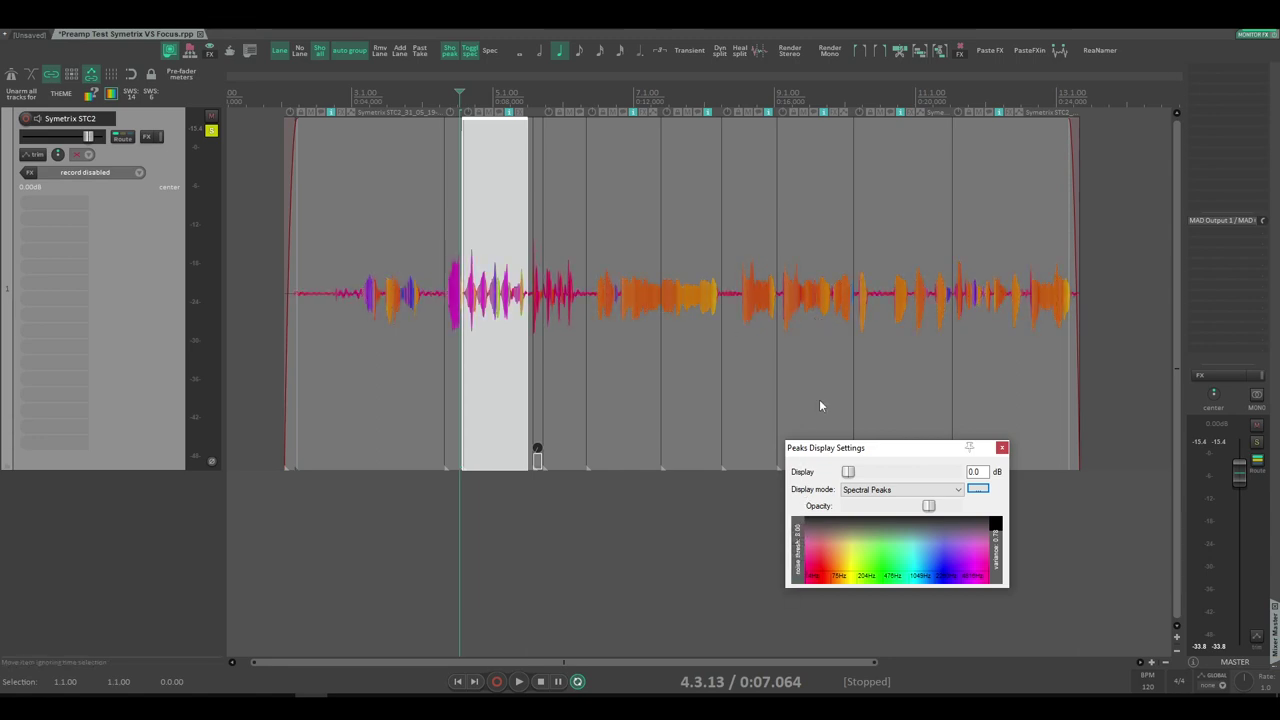
drag(803, 530, 797, 668)
drag(798, 572, 797, 614)
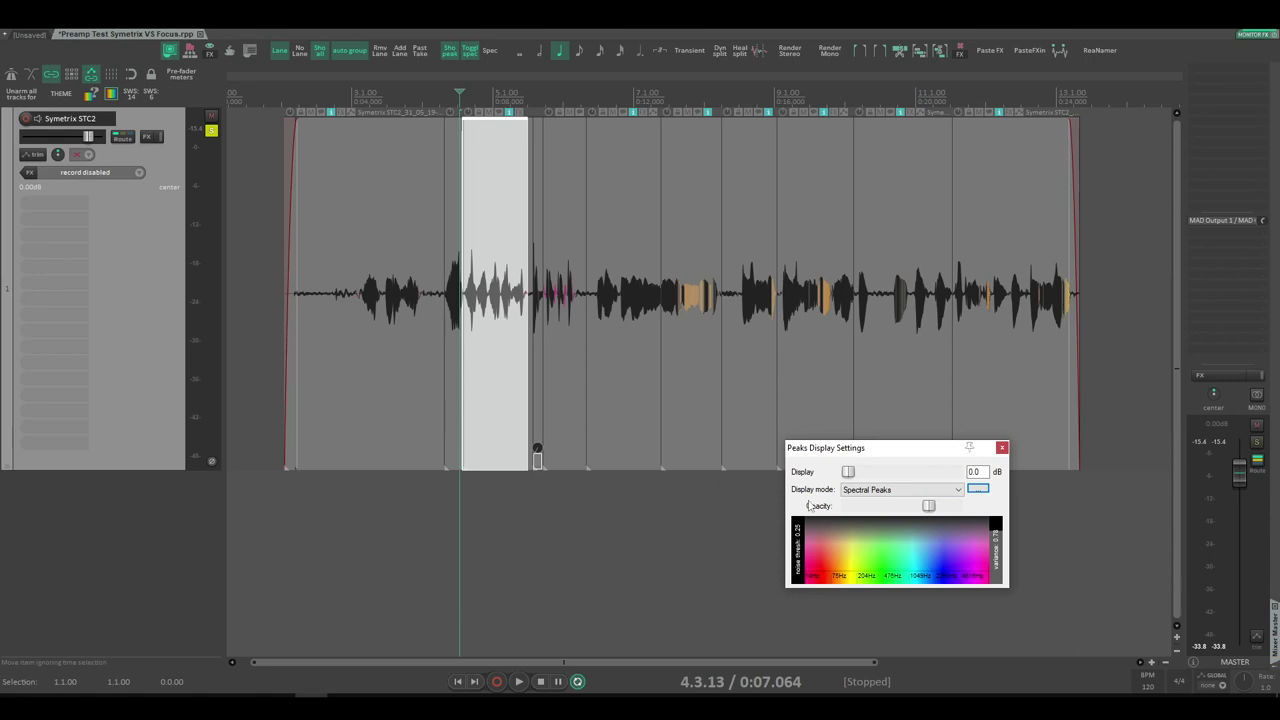
Step: Set the noise threshold to 1.05 and shift the spectral peaks' colour mapping until green falls at about 90 Hz
drag(809, 576, 970, 571)
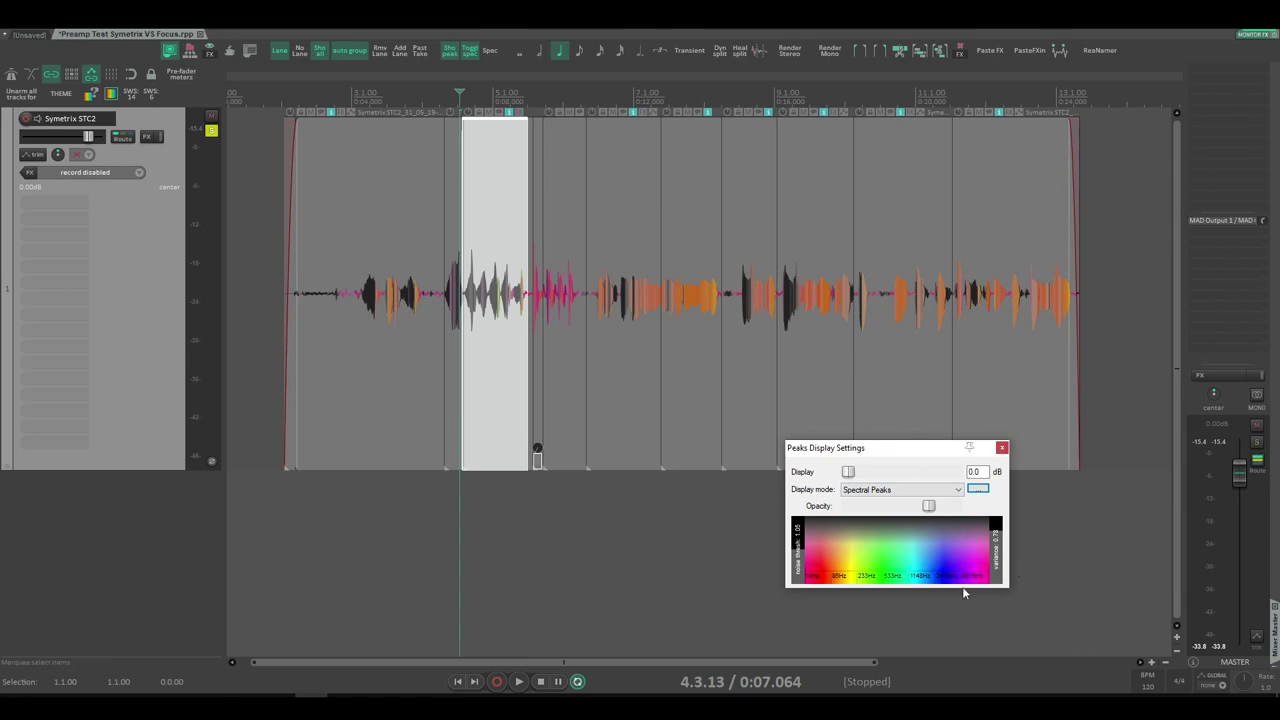
drag(988, 576, 791, 568)
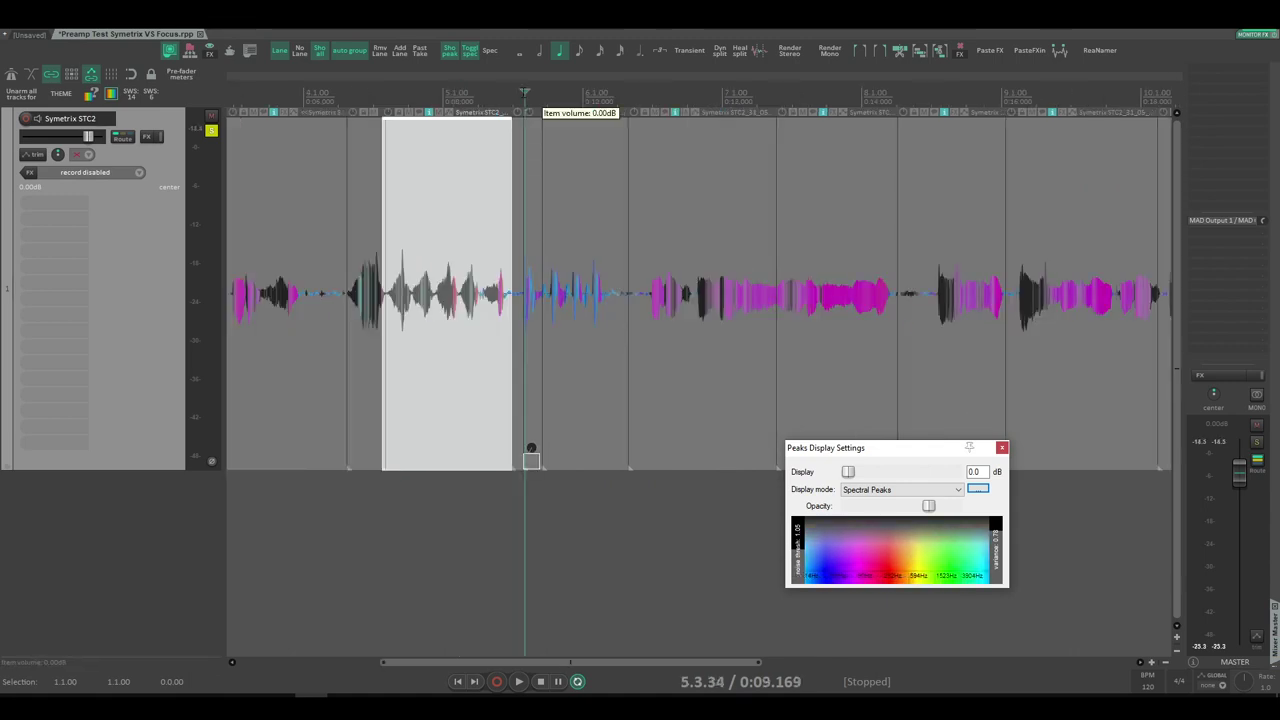
mouse_move(870, 560)
mouse_down()
mouse_move(838, 556)
mouse_move(851, 557)
mouse_up()
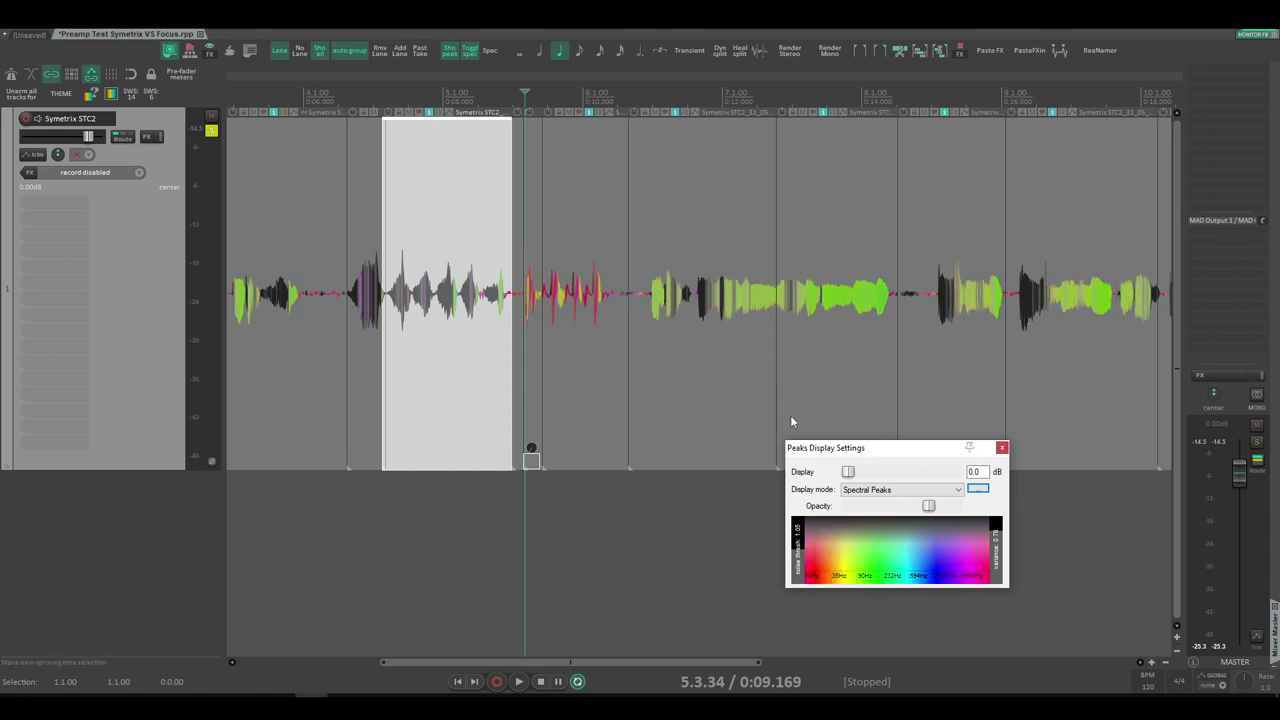
Step: Audition the recording from 0:11.918 with the recoloured spectral peaks displayed
click(717, 106)
key(space)
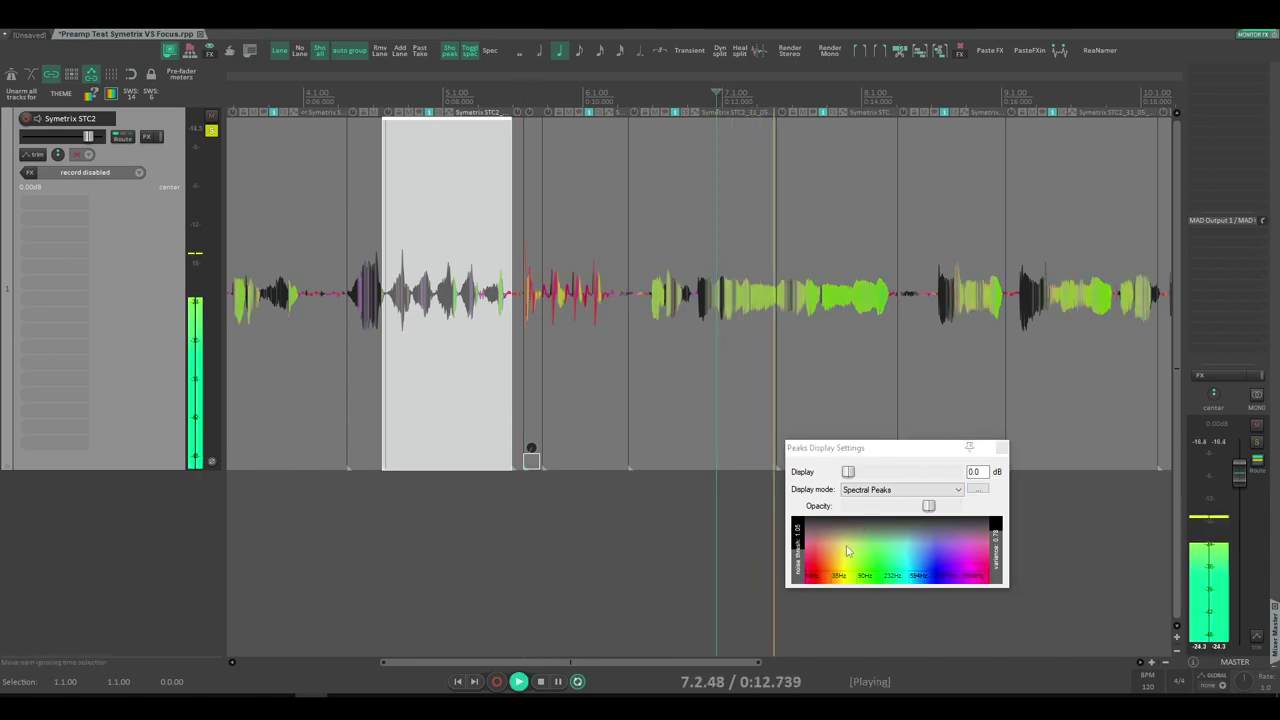
key(space)
Step: Compare the spectral peaks across the recording's items and set the noise threshold to 2.22
scroll(951, 390, right, 6)
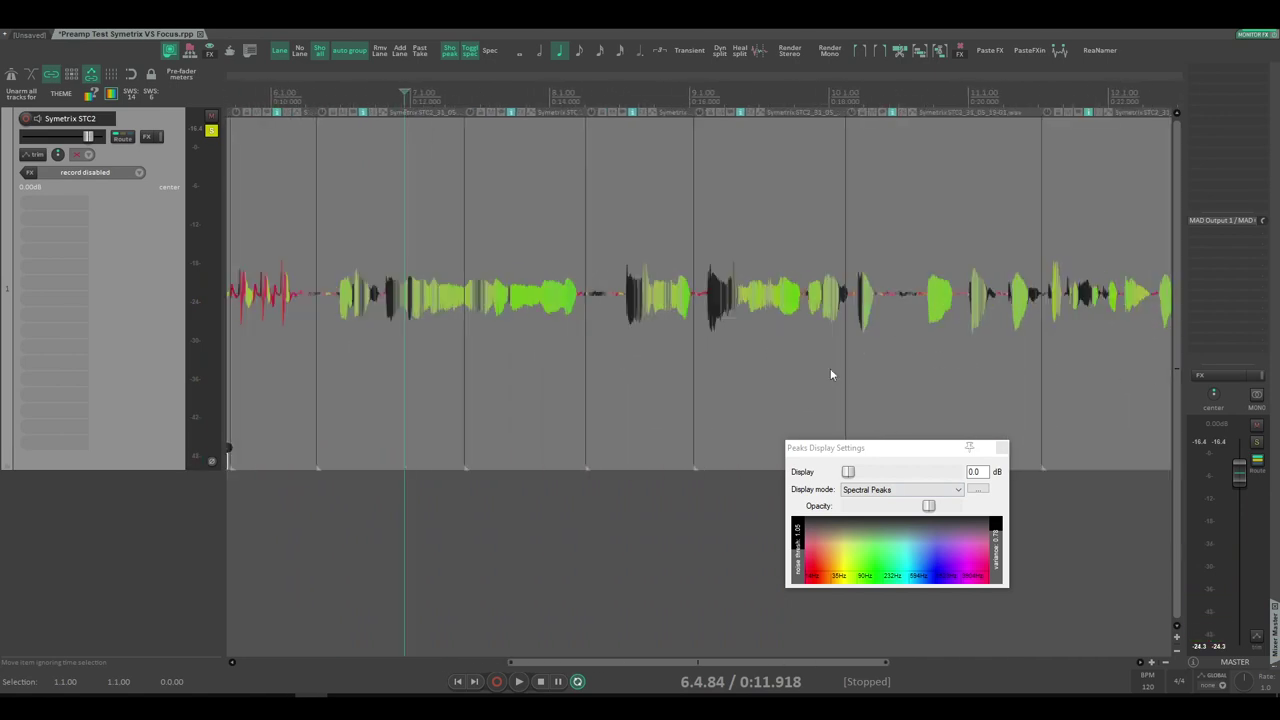
scroll(463, 331, left, 6)
click(463, 331)
scroll(469, 326, left, 4)
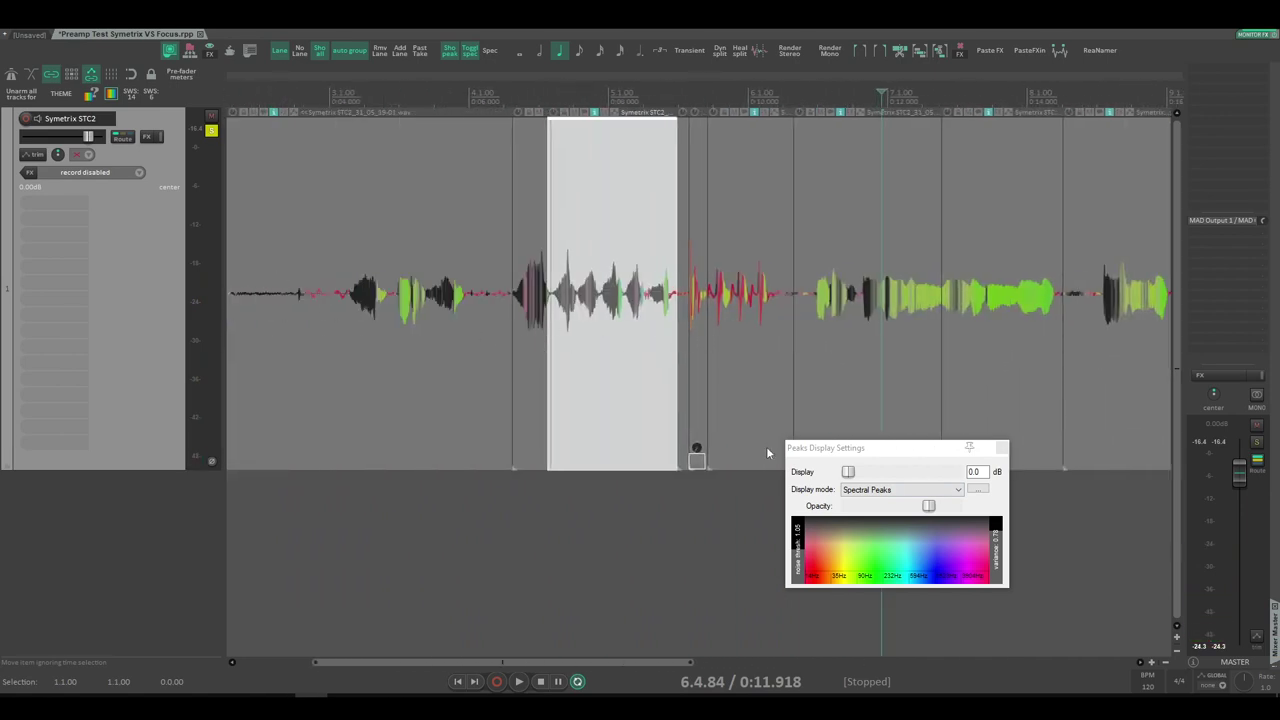
scroll(508, 301, up, 4)
scroll(548, 316, down, 3)
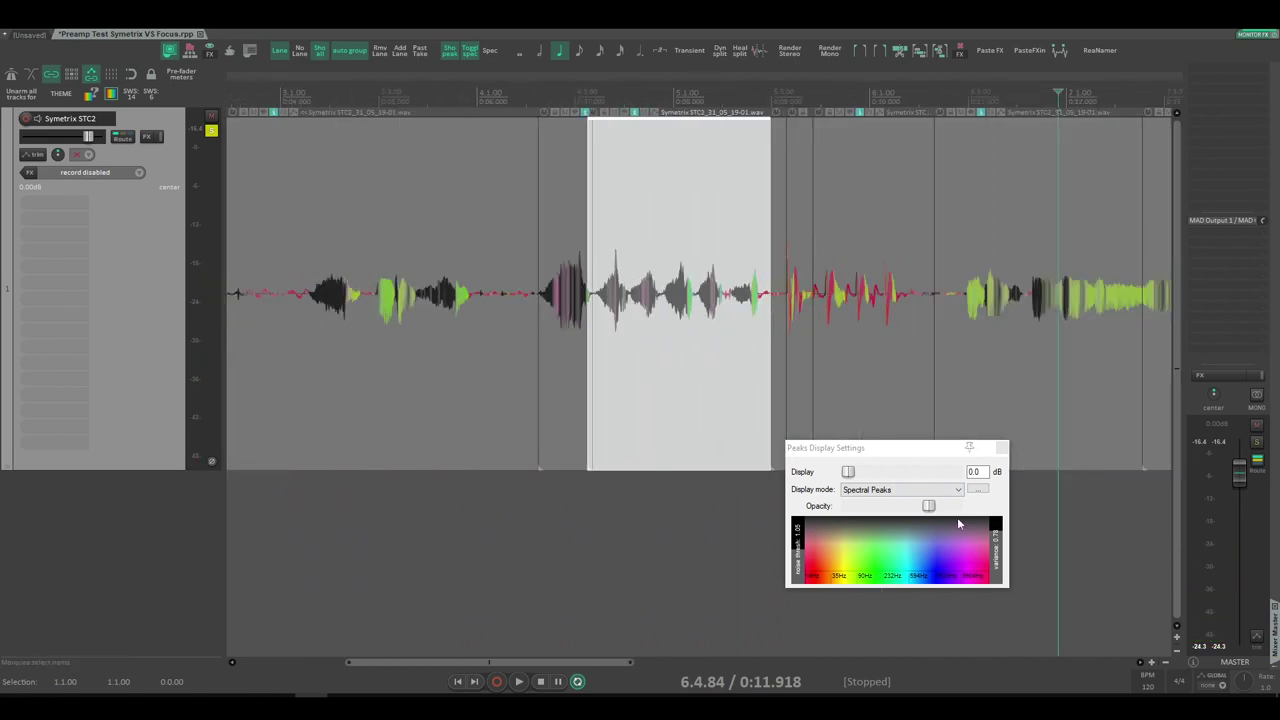
drag(798, 543, 796, 500)
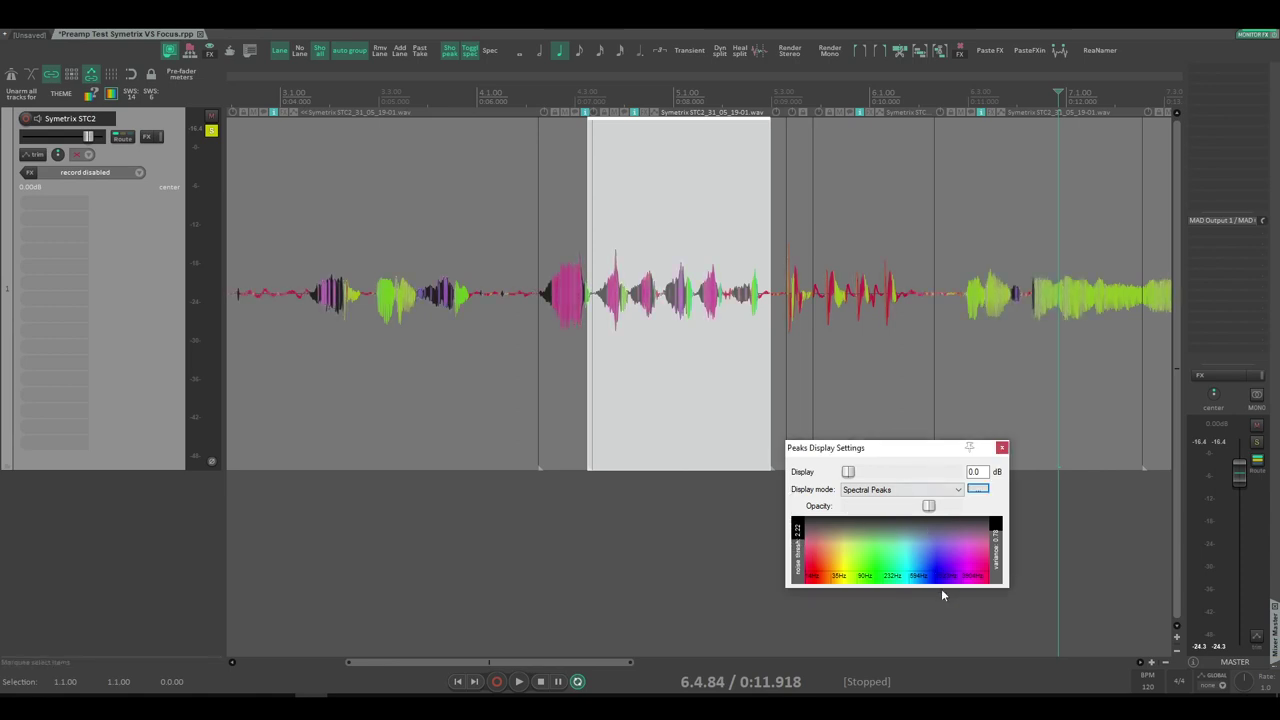
Step: Set the peaks display gain to 6.0 dB and audition the recording from 0:04.190
scroll(512, 517, left, 3)
drag(848, 472, 862, 480)
click(431, 190)
key(space)
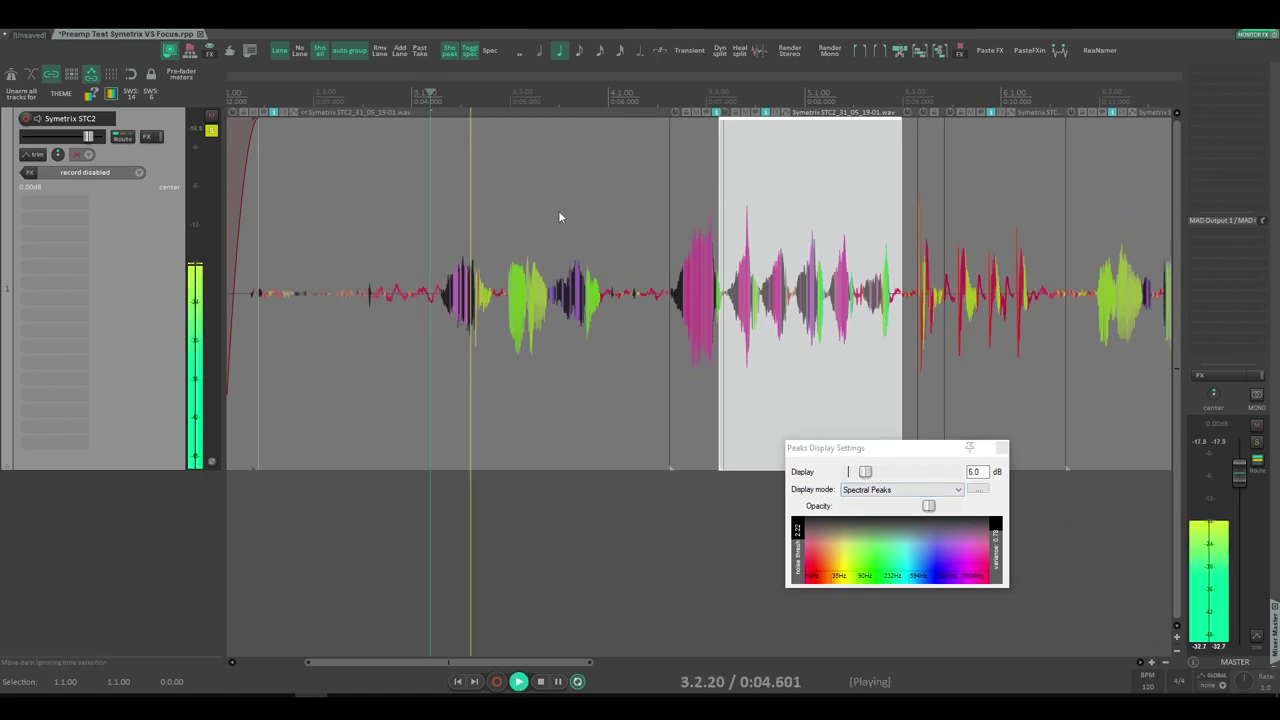
key(space)
Step: Examine the first purple-and-black section closely against the frequency colour scale and audition it from 0:04.190
scroll(500, 372, up, 3)
scroll(460, 365, up, 3)
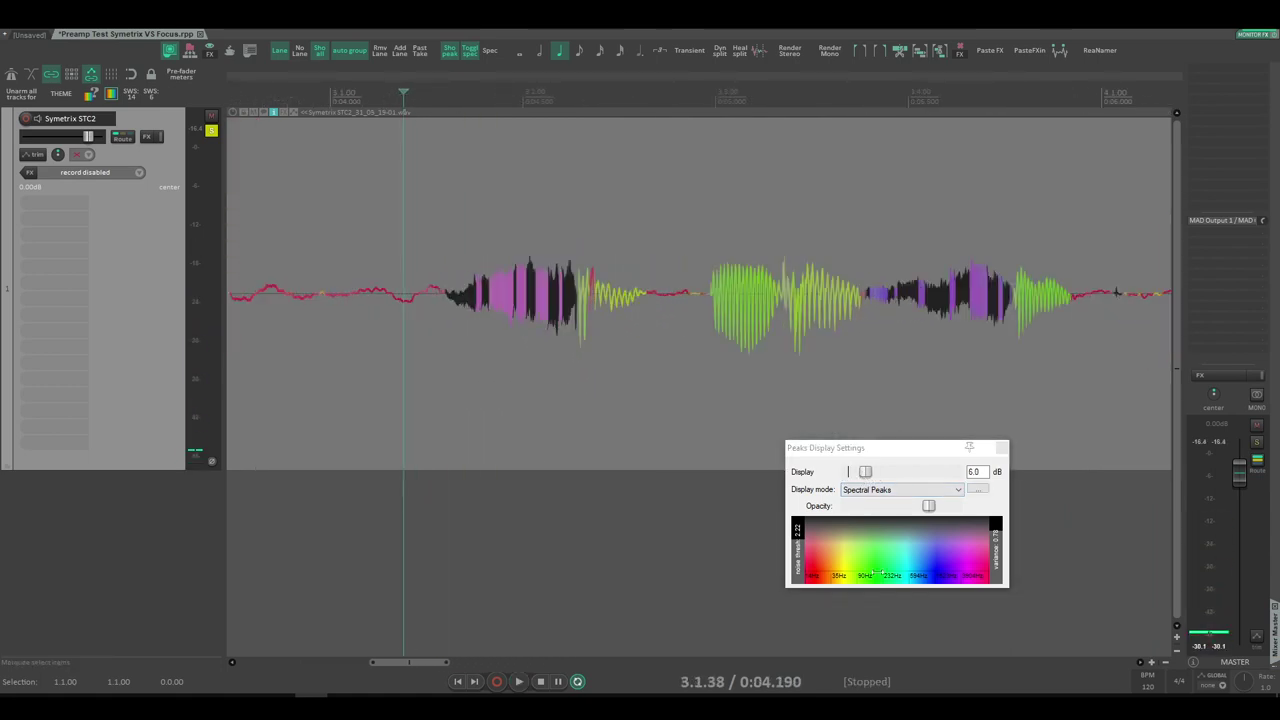
click(925, 568)
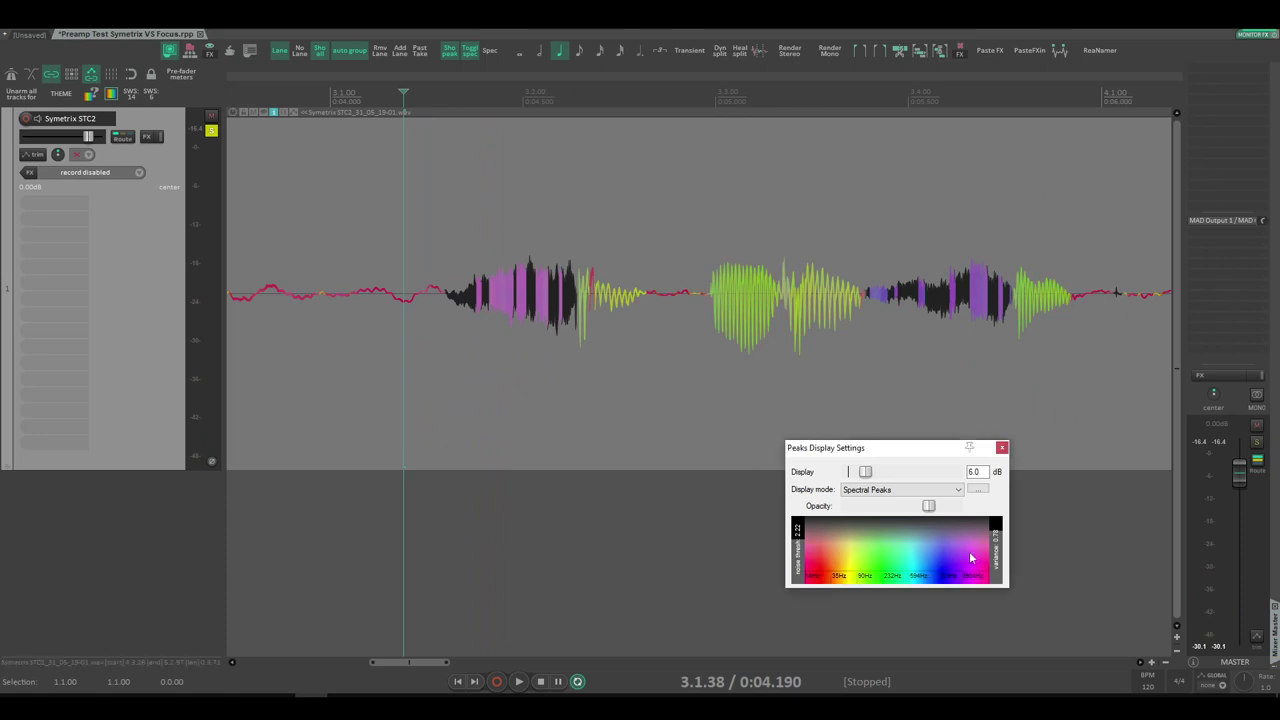
key(space)
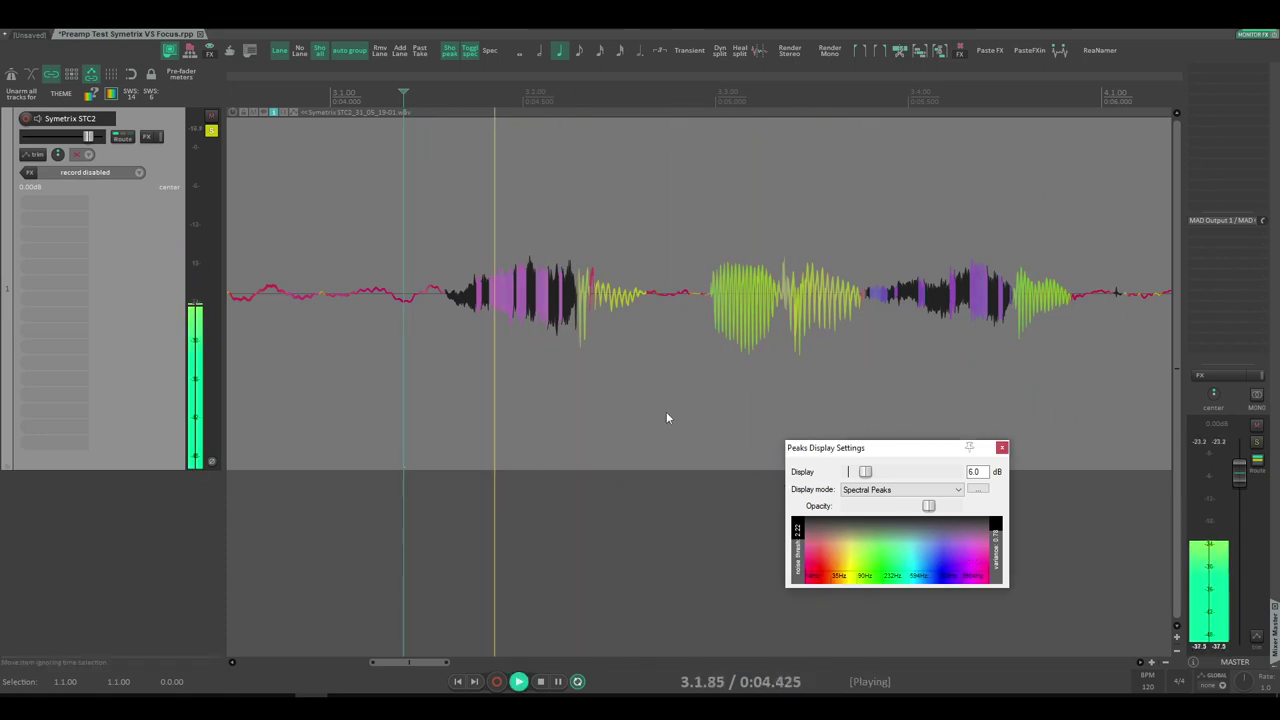
key(space)
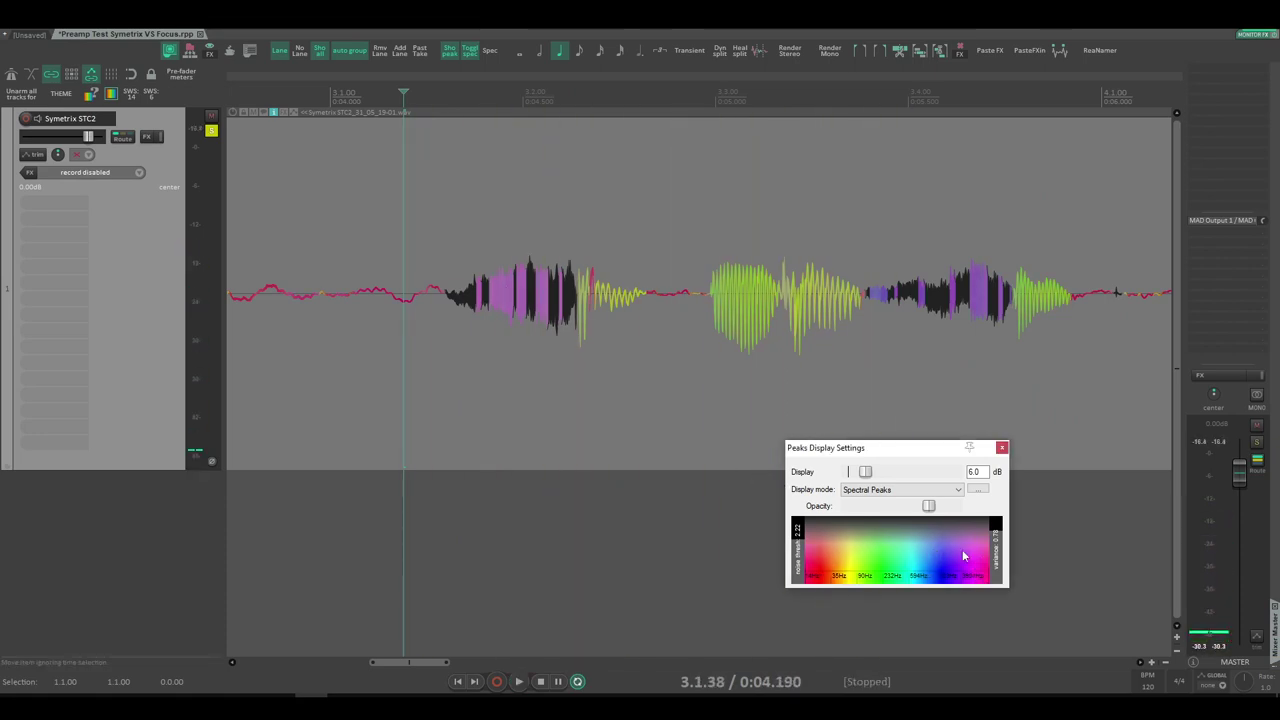
Step: Audition the large magenta section from 0:06.713 and inspect its spectral peaks alongside the neighbouring item
drag(768, 329, 348, 310)
drag(920, 291, 606, 291)
click(639, 105)
key(space)
key(space)
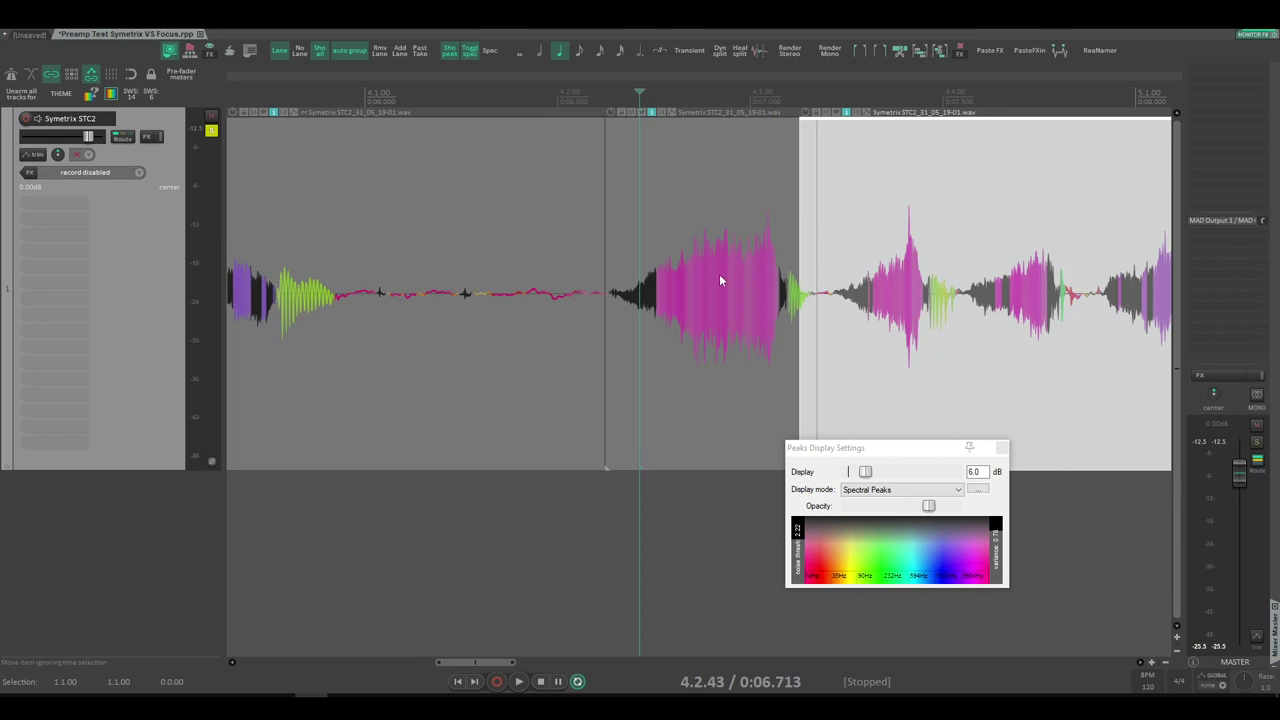
scroll(719, 274, down, 3)
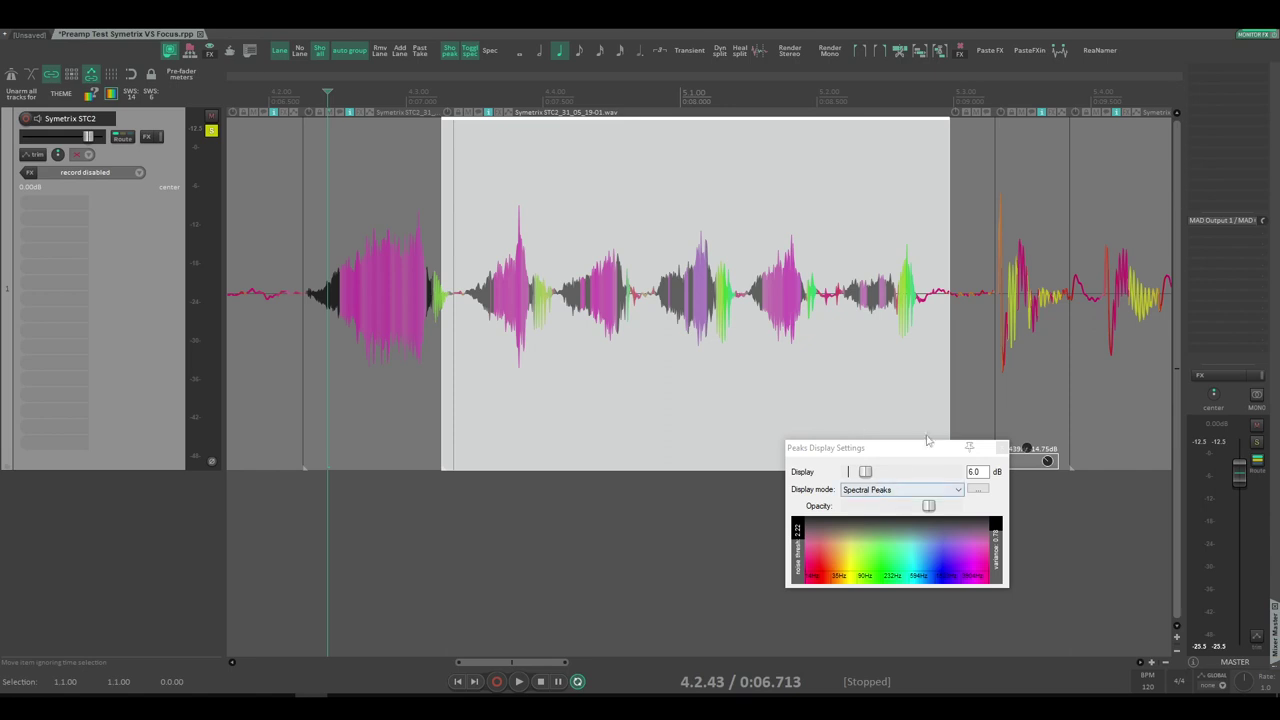
Step: Move the Peaks Display Settings window clear of the spectral edit and audition the red low-frequency peaks from 0:09.092
drag(923, 451, 816, 463)
scroll(873, 380, down, 3)
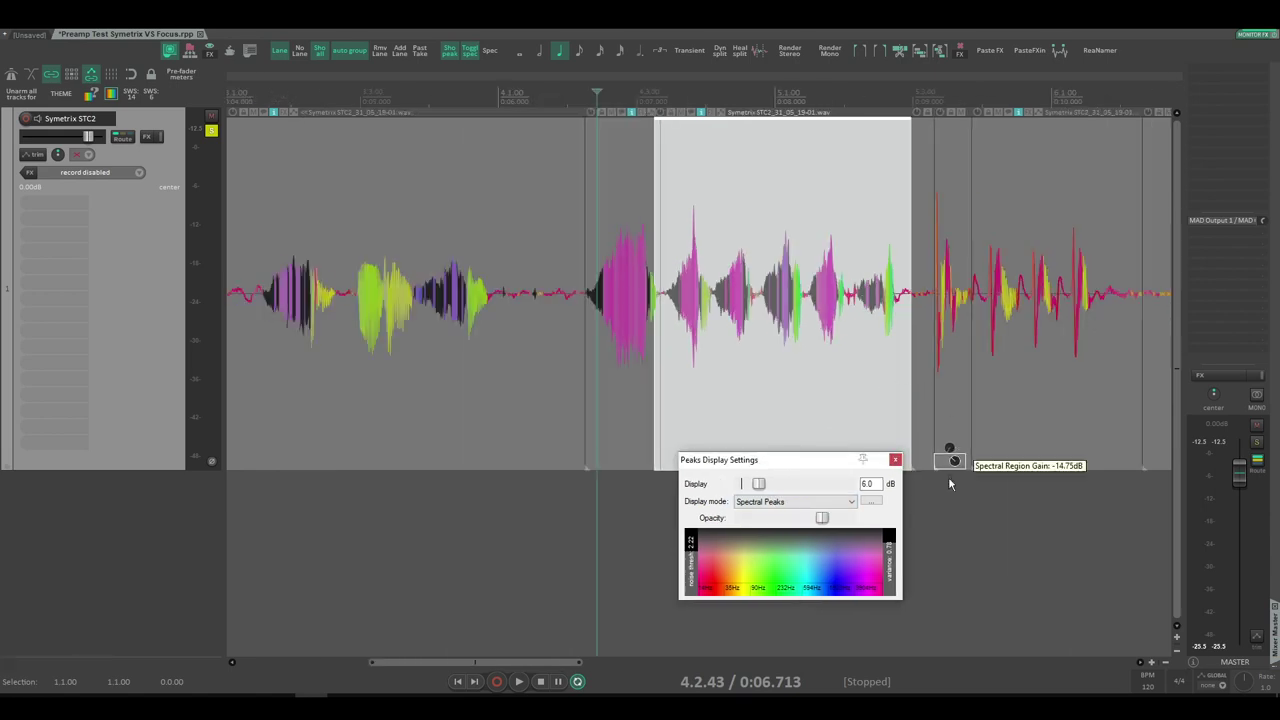
drag(866, 379, 510, 362)
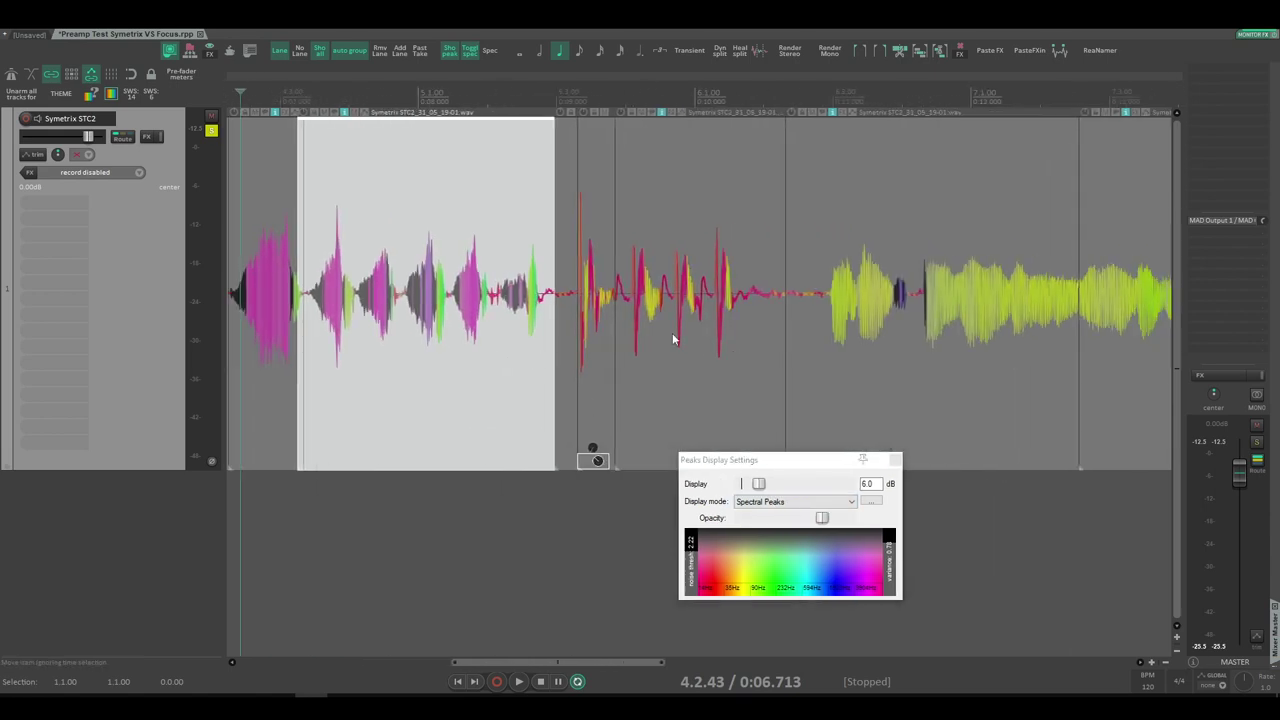
click(582, 99)
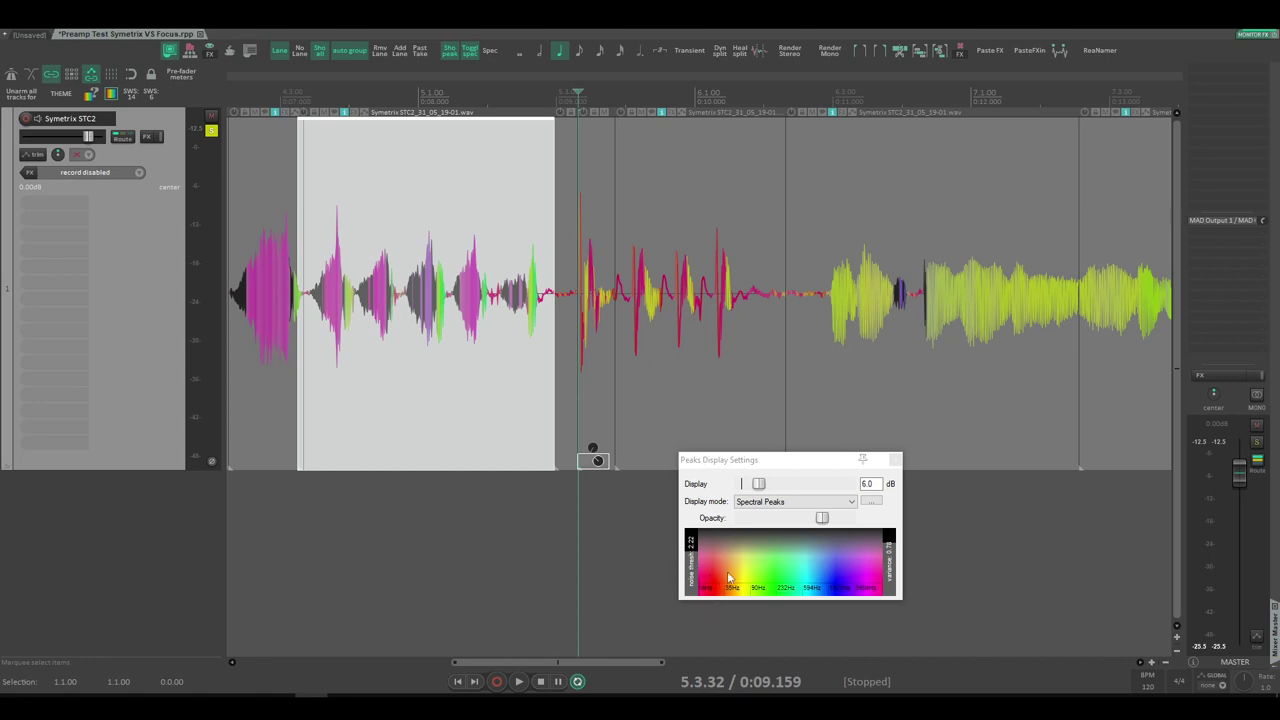
drag(730, 577, 721, 577)
scroll(598, 269, up, 3)
click(540, 80)
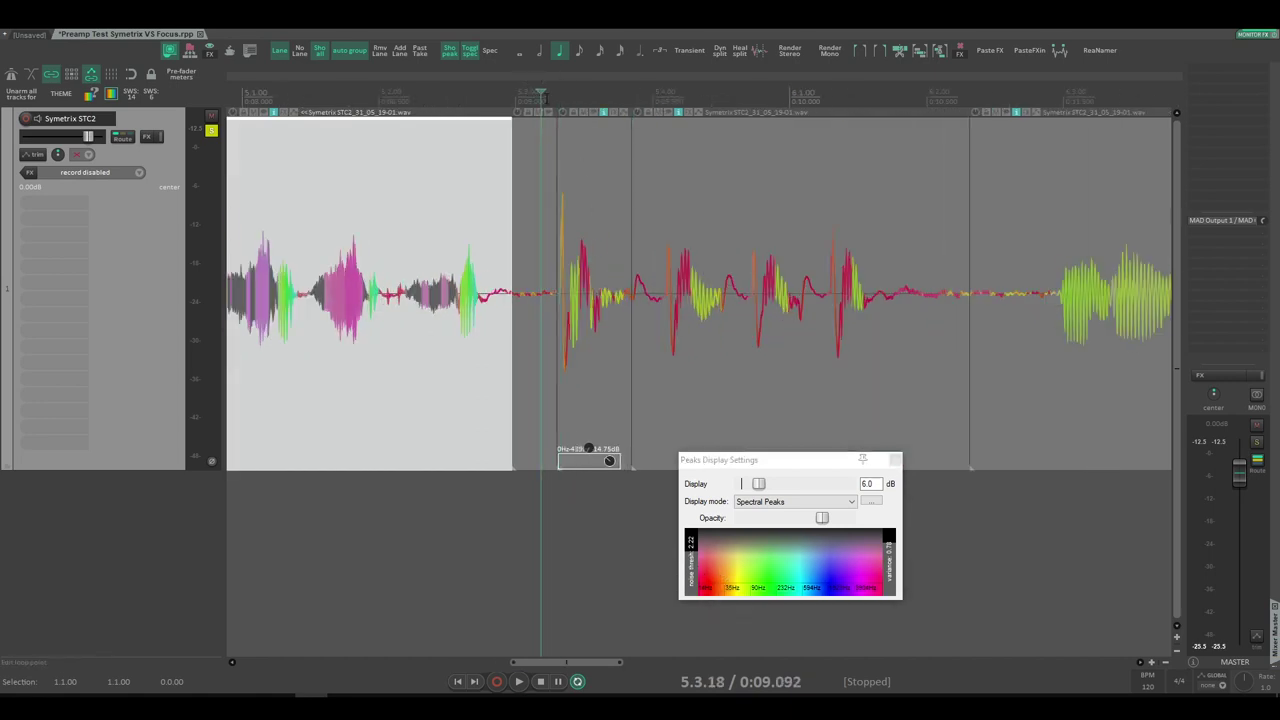
key(space)
key(space)
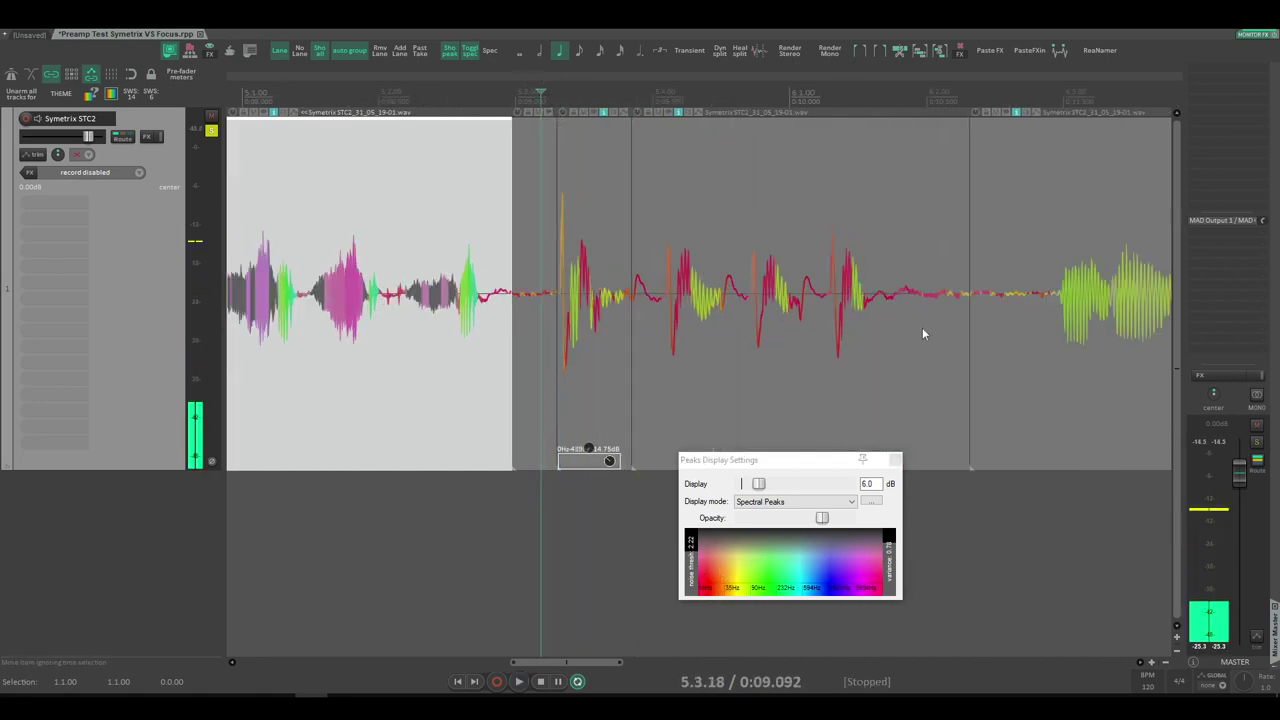
Step: Find the short blue-violet section just after 0:18.000 and audition the passage from 0:17.804
scroll(590, 292, down, 4)
scroll(370, 262, right, 10)
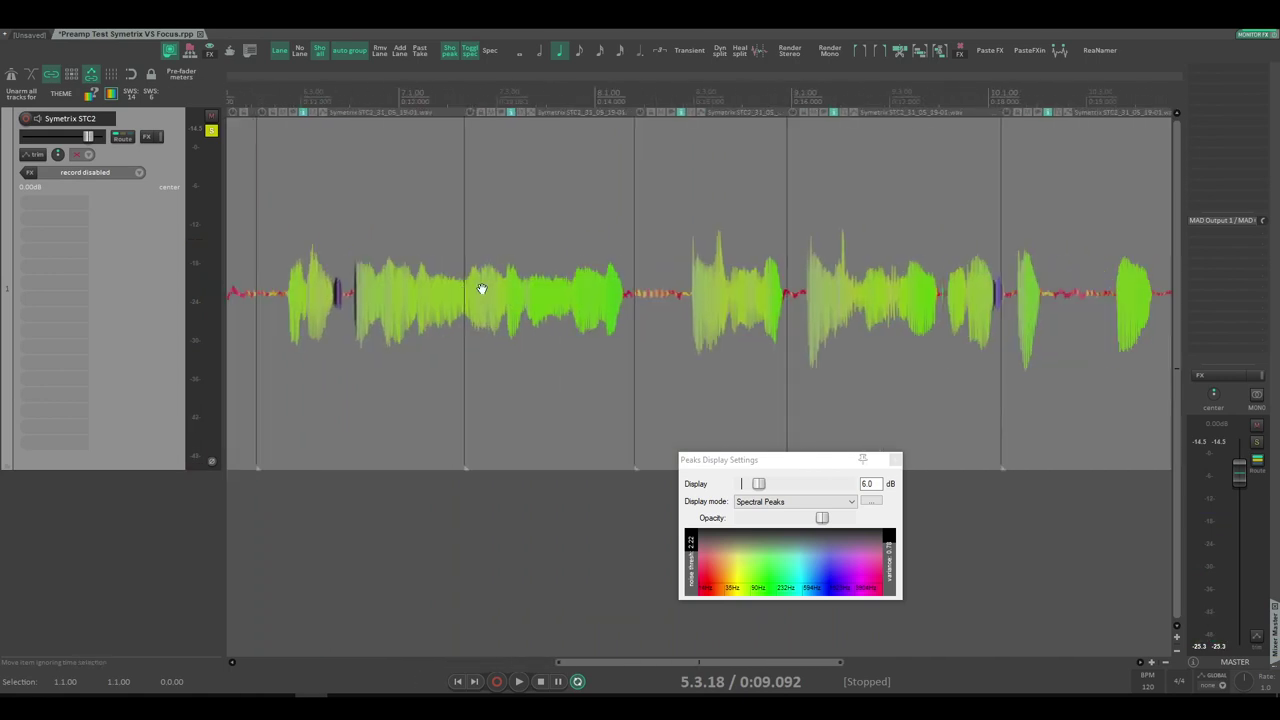
scroll(509, 312, up, 5)
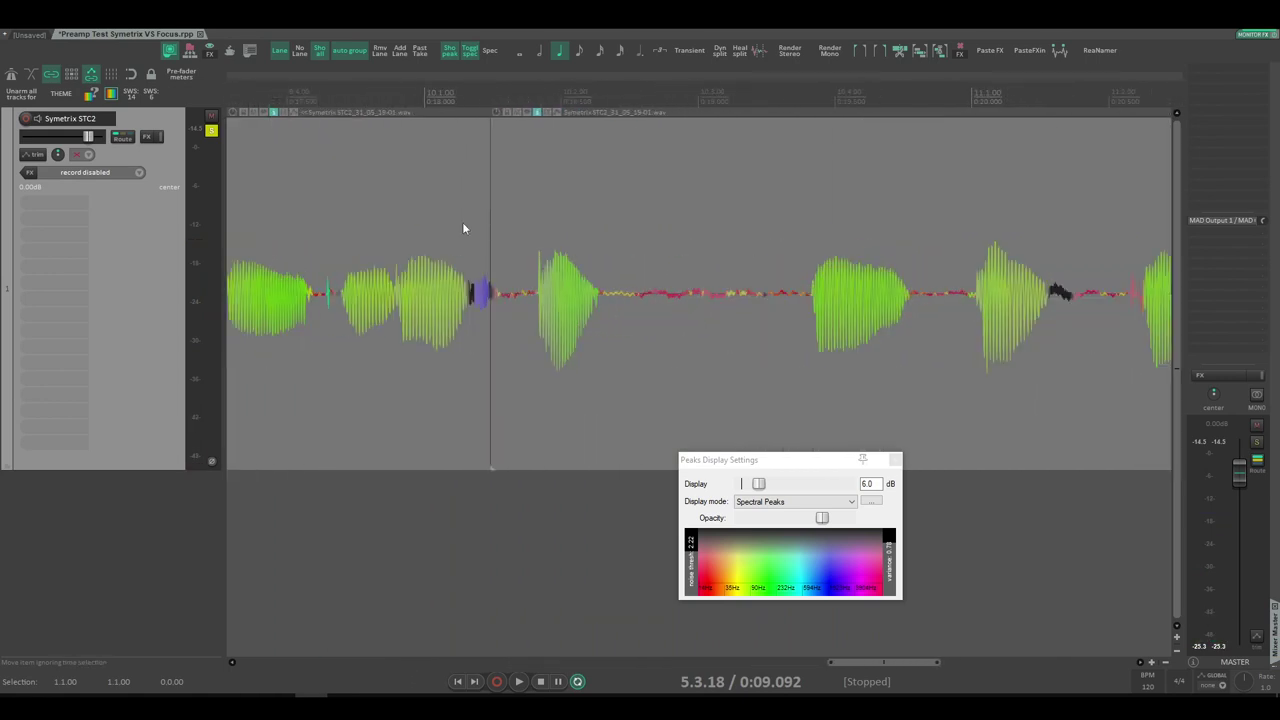
key(space)
key(space)
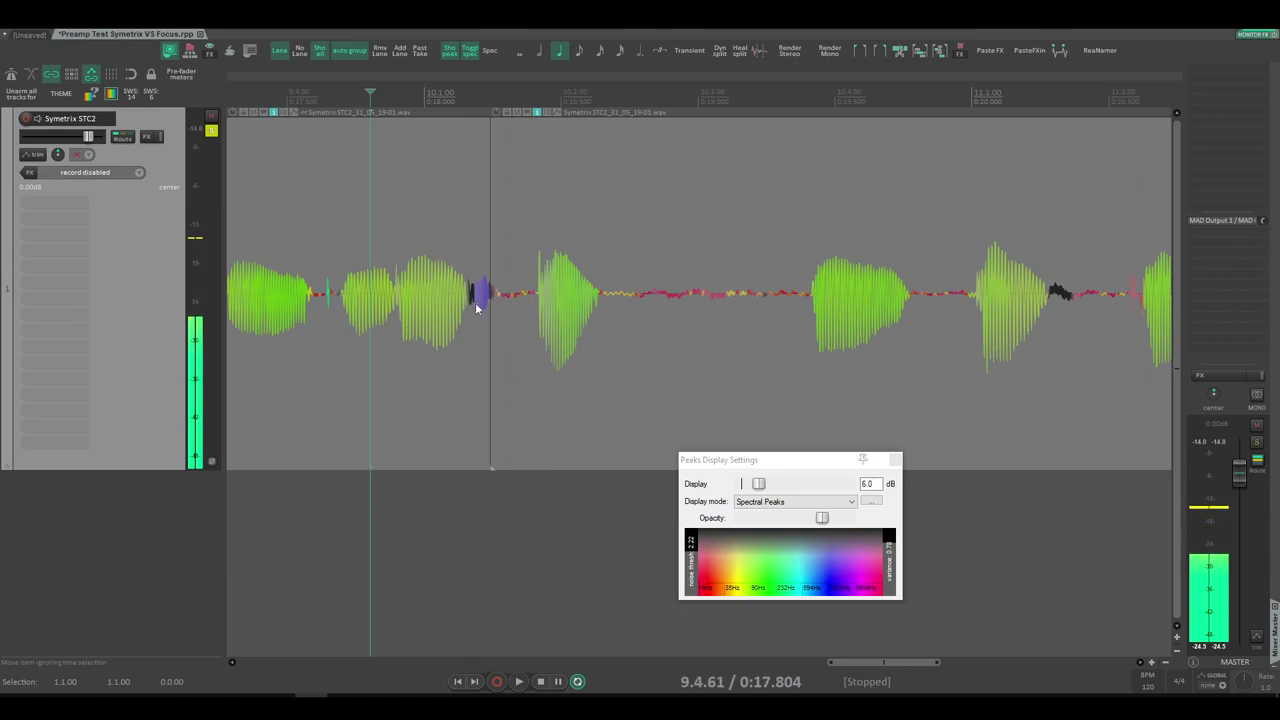
scroll(522, 340, up, 1)
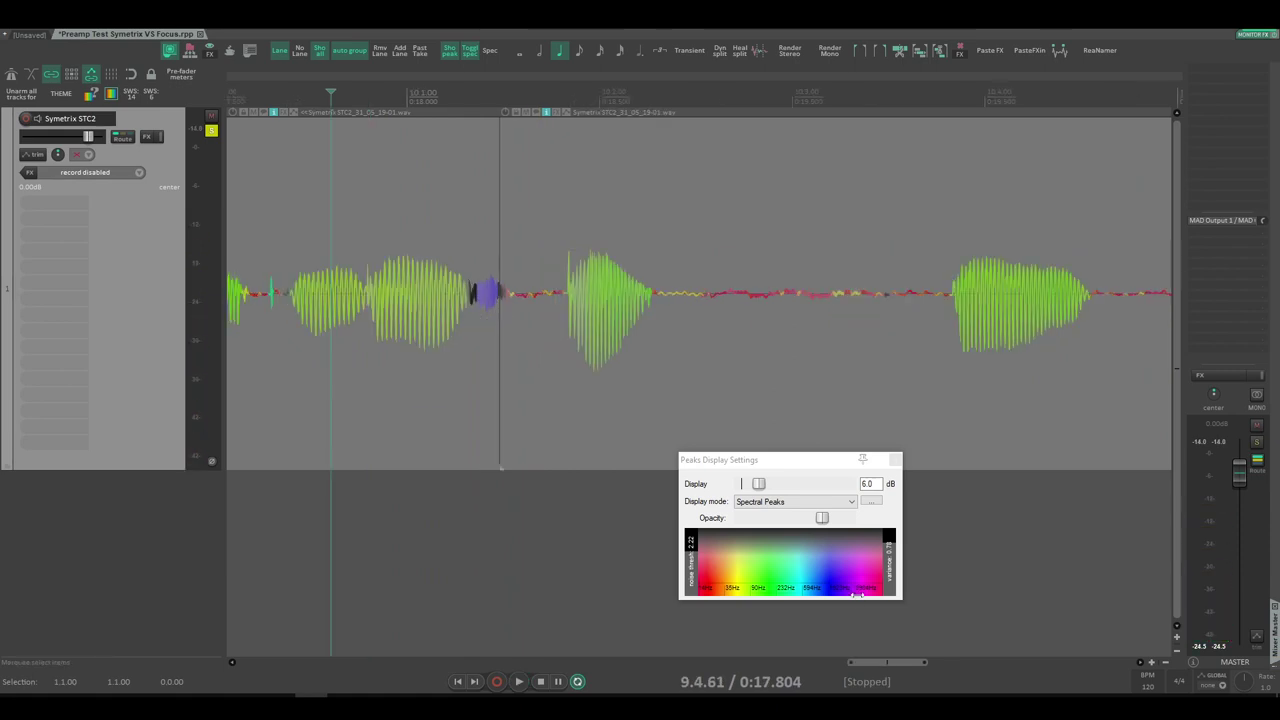
Step: Split the item at 0:18.146 and adjust both edges of the new piece so it encloses the blue-violet section
click(471, 263)
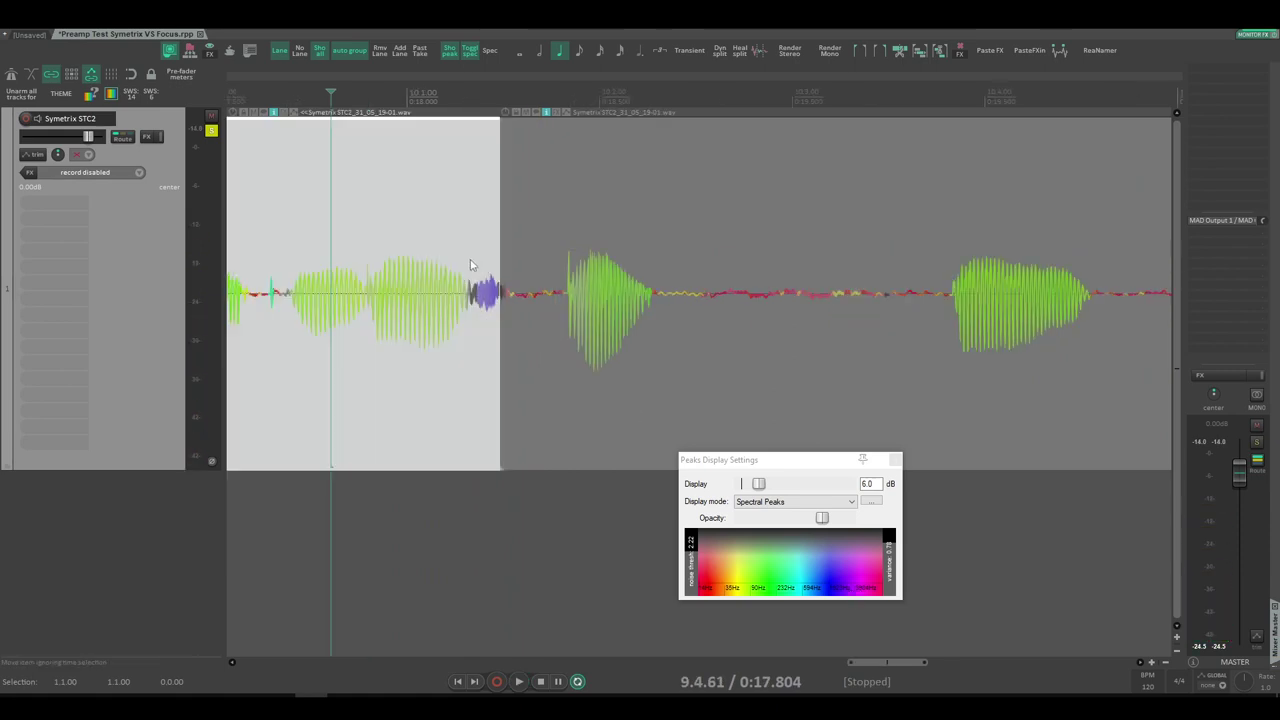
scroll(471, 263, up, 4)
click(433, 96)
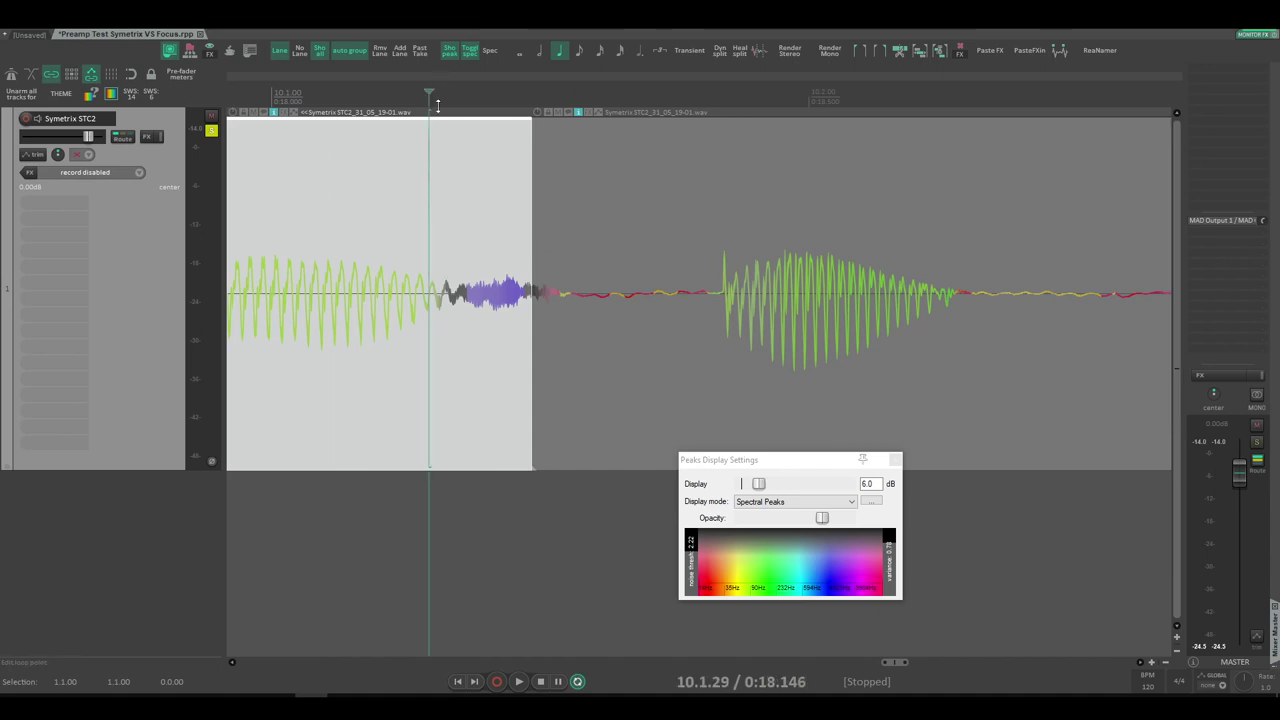
key(s)
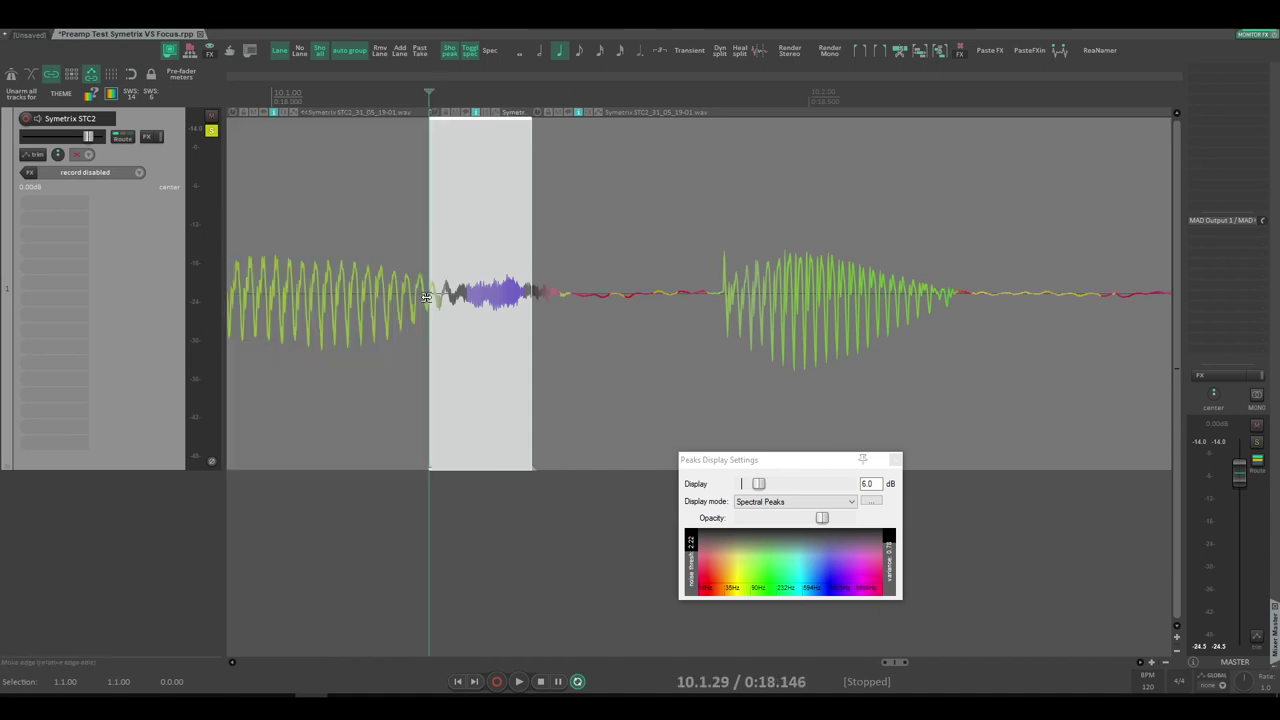
drag(429, 298, 440, 308)
scroll(440, 308, up, 4)
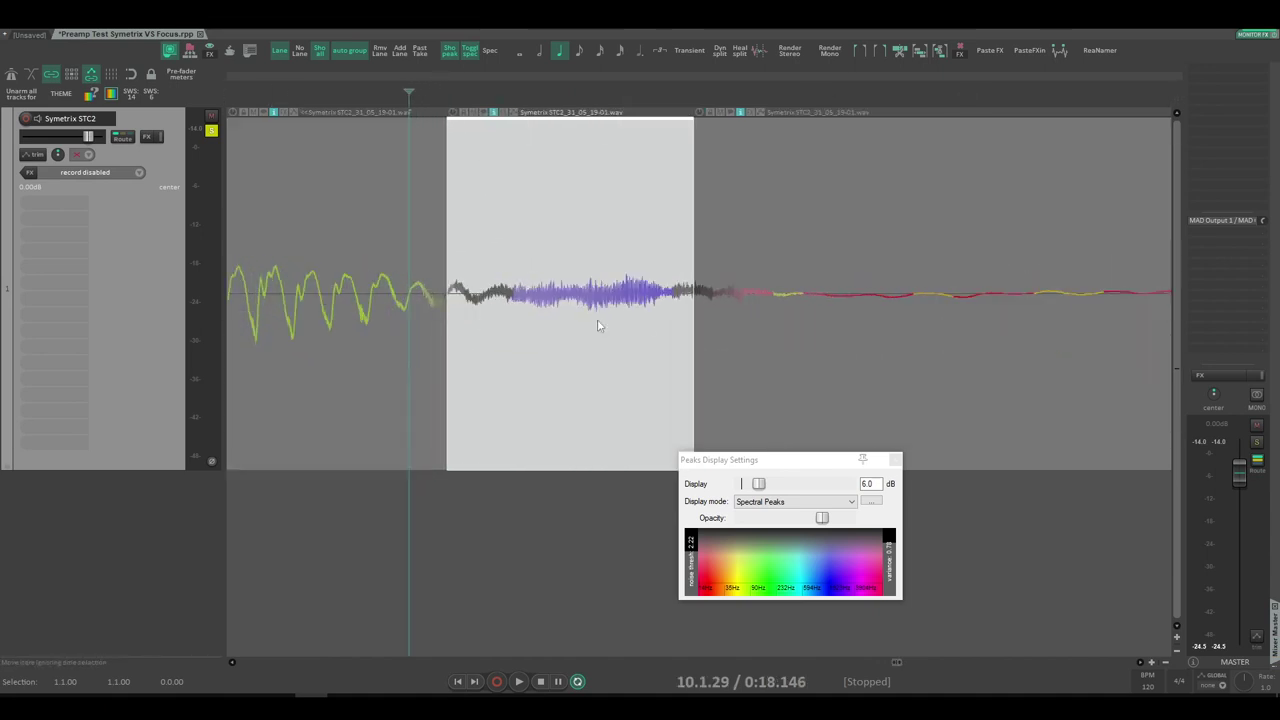
drag(694, 301, 806, 300)
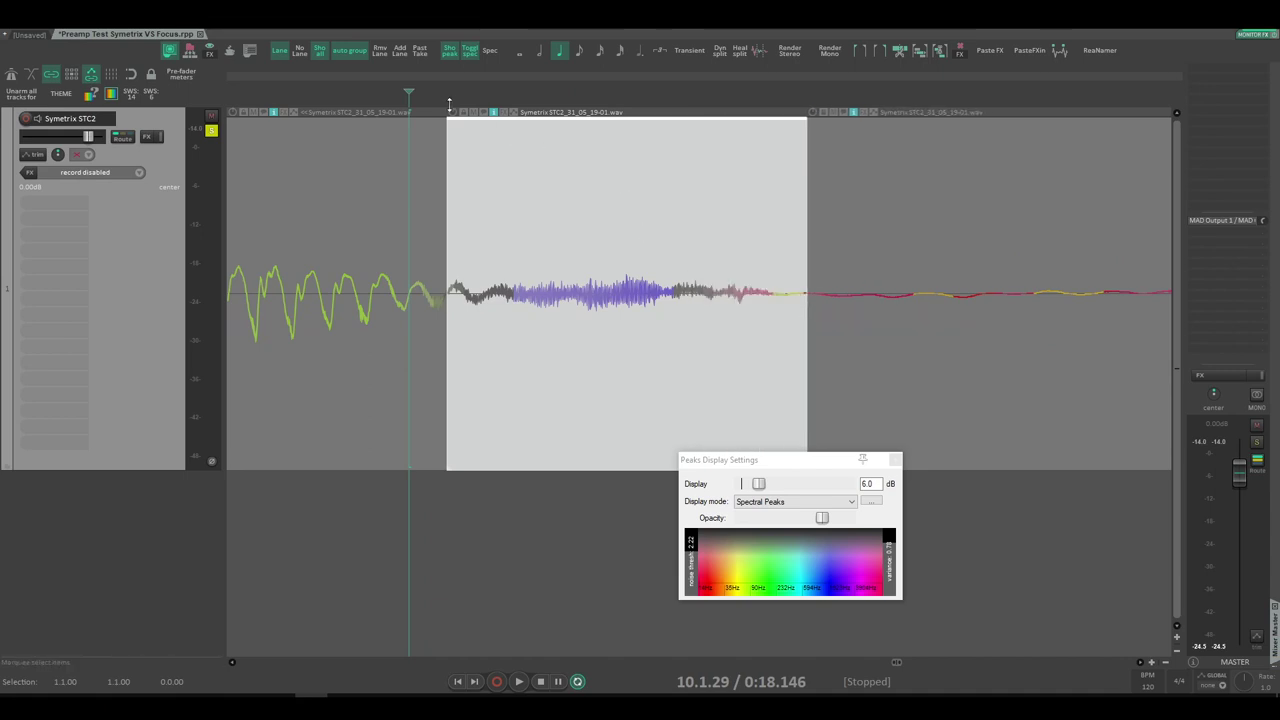
Step: Lower the volume of the isolated blue-violet item and audition the passage from 0:17.695
drag(453, 130, 451, 197)
scroll(424, 197, down, 10)
key(Right)
key(Right)
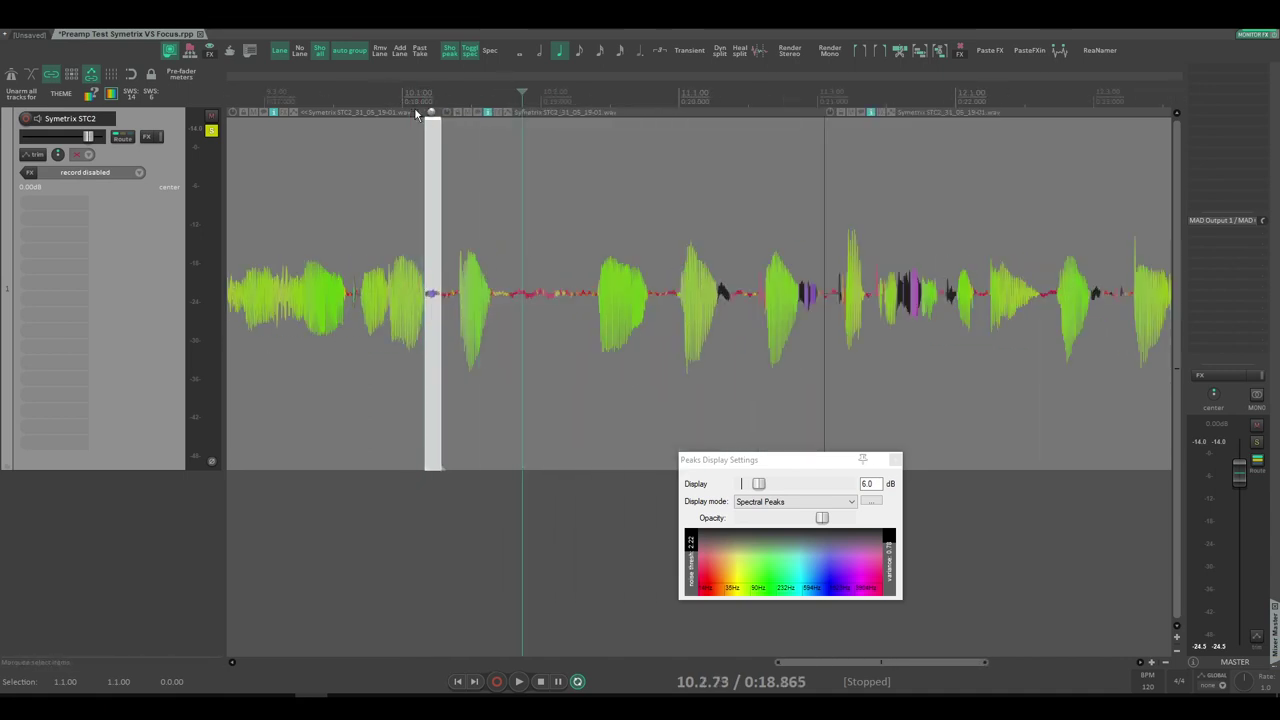
key(space)
key(space)
key(space)
key(space)
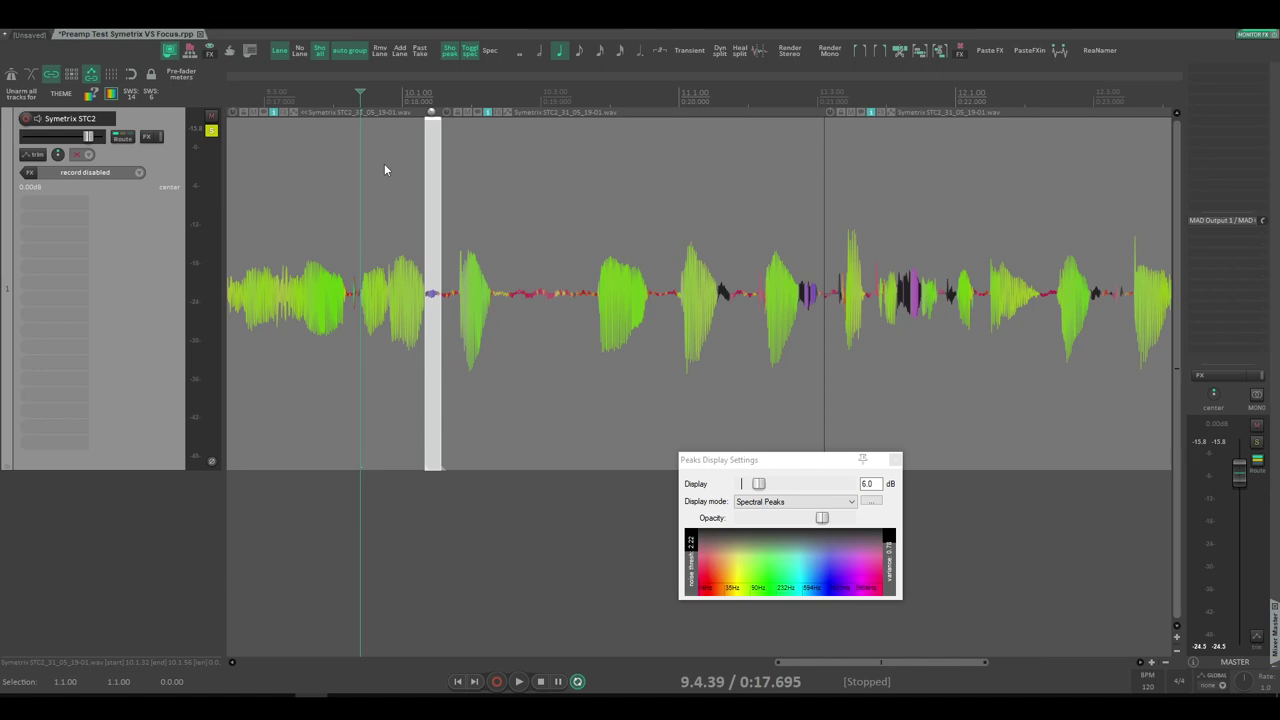
Step: Switch the peaks display mode to Spectrogram and close the Peaks Display Settings window
click(781, 502)
click(778, 537)
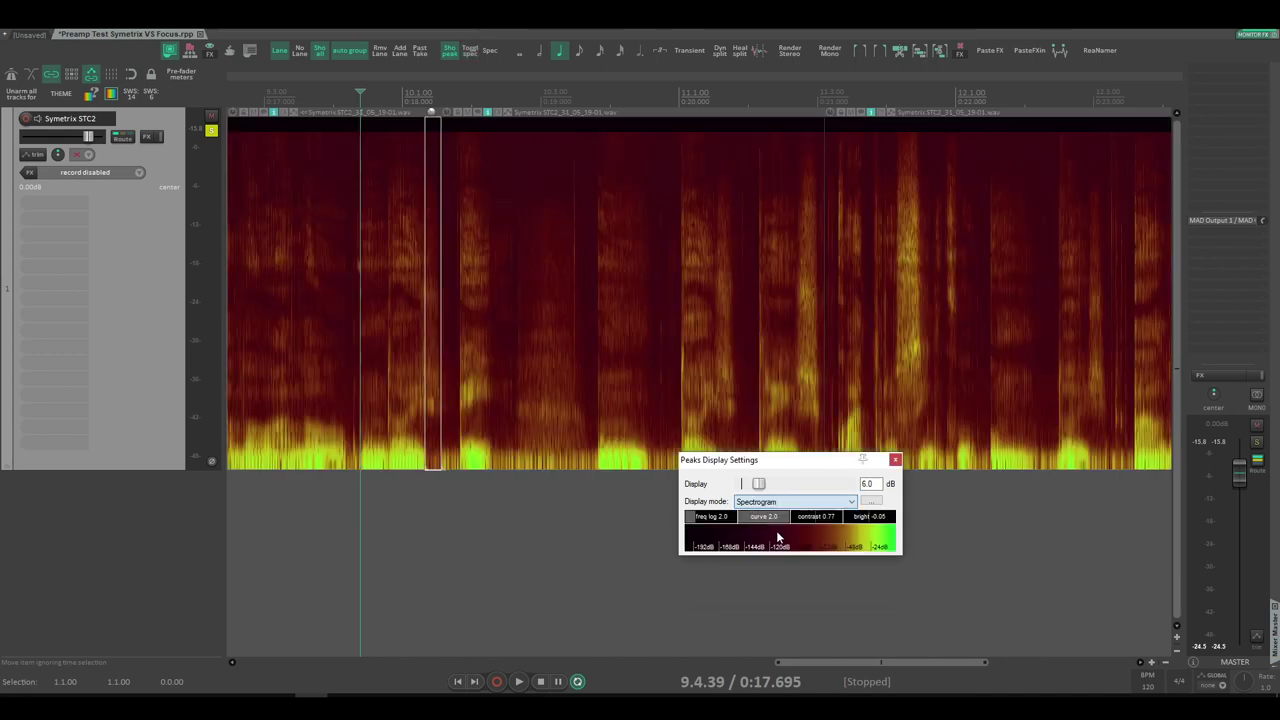
click(895, 459)
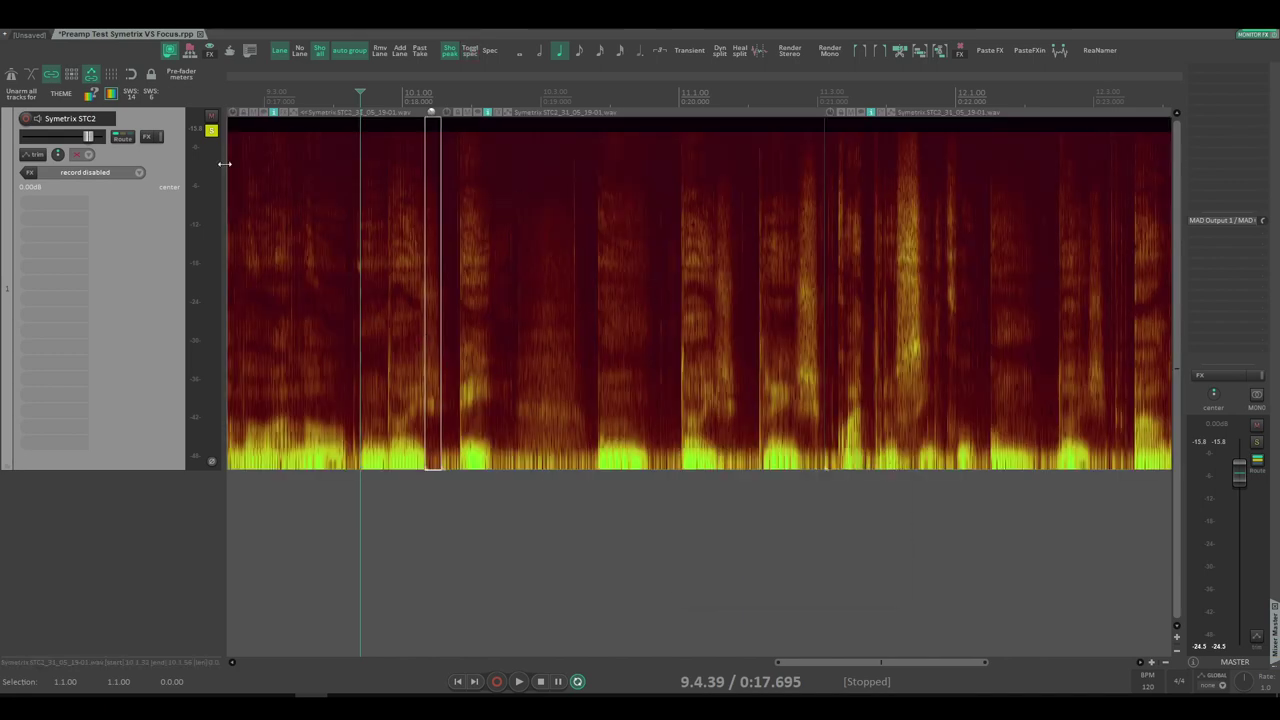